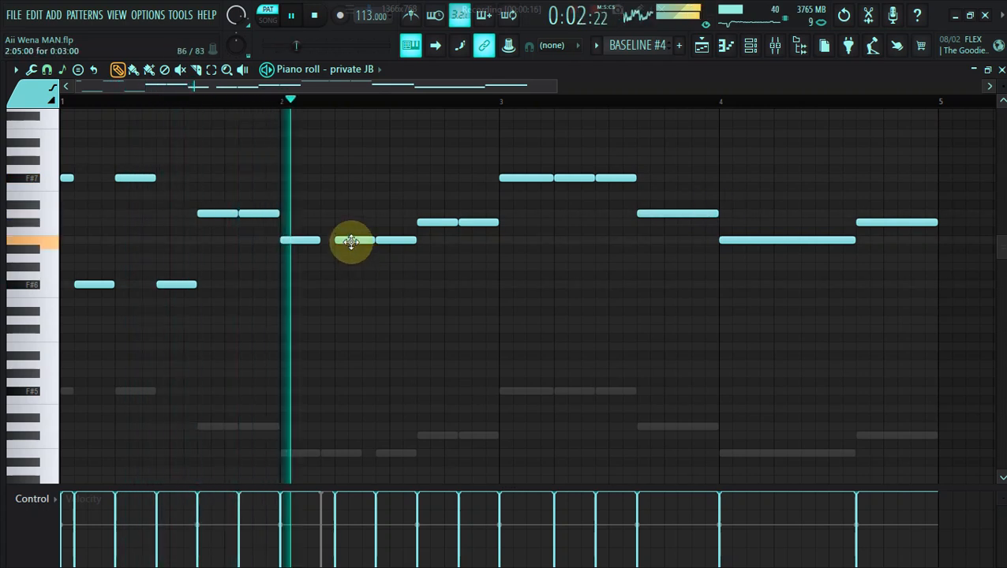
# Step: Shift the second B6 note in bar 2 one step earlier and split the long D7 note ending bar 3 into two short notes
pyautogui.moveTo(351, 241); pyautogui.dragTo(343, 238)
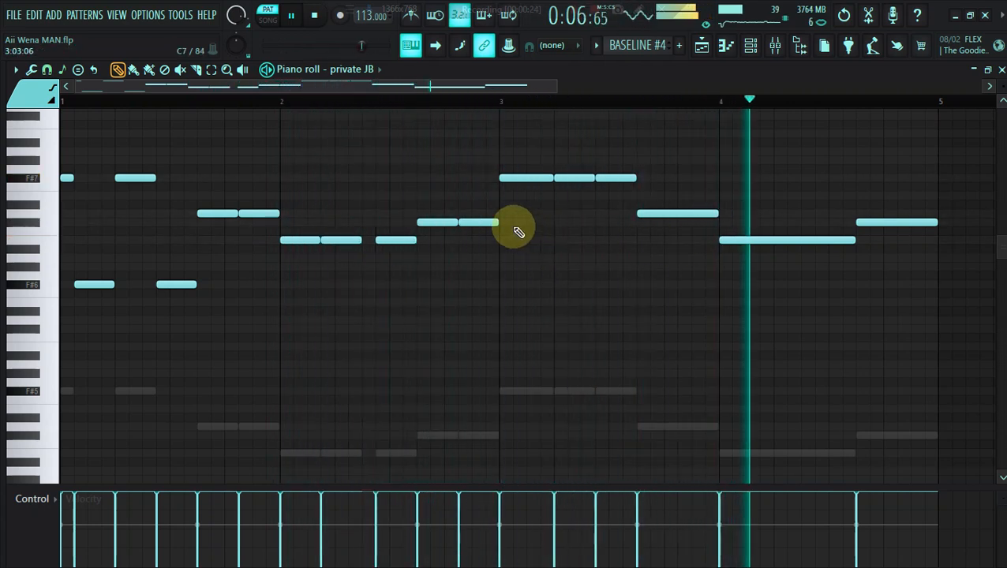
pyautogui.click(472, 100)
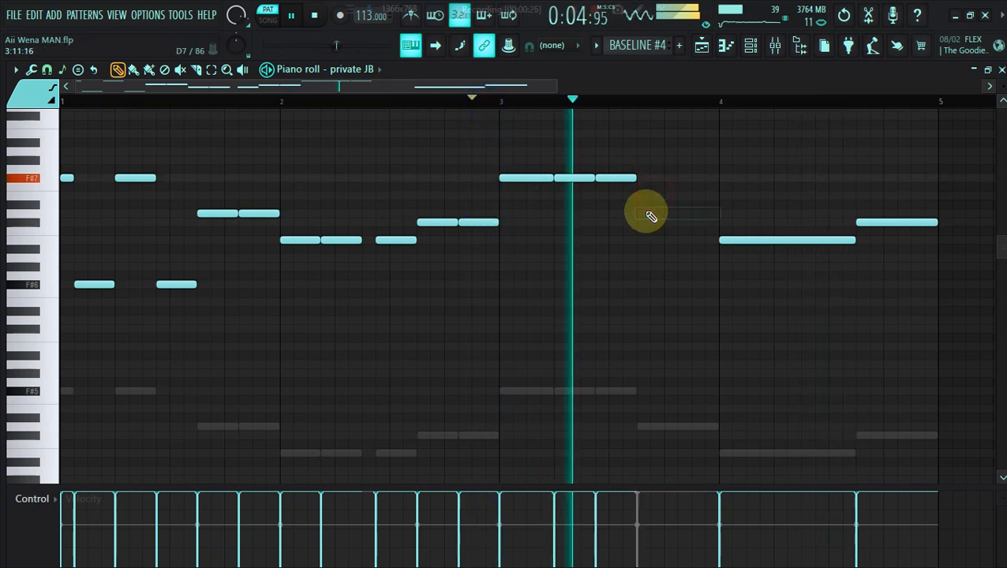
pyautogui.click(651, 215)
pyautogui.click(684, 213)
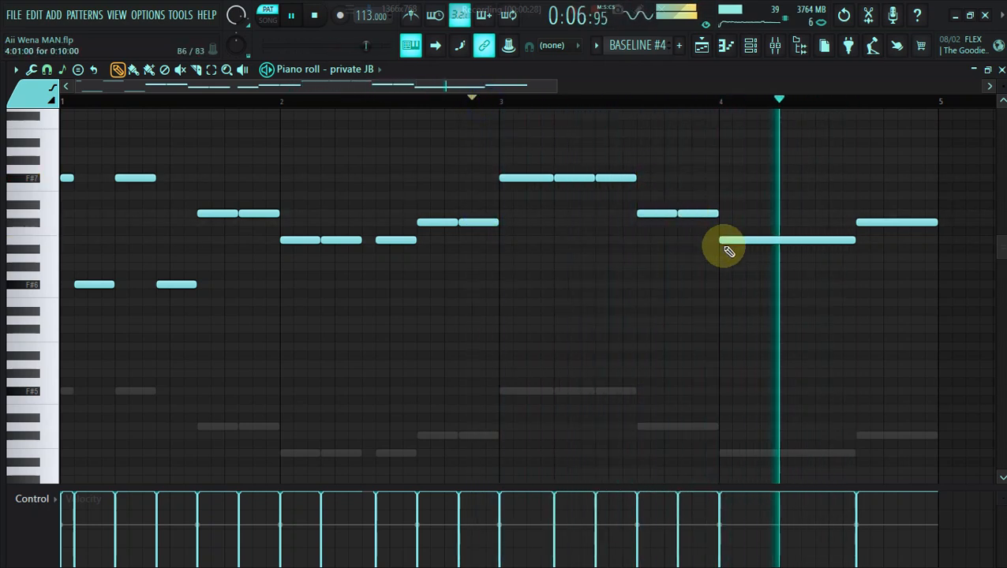
# Step: Replace the long B6 note in bar 4 with two short ones, the first at the bar's start and the second at 4:08
pyautogui.rightClick(724, 241)
pyautogui.click(726, 240)
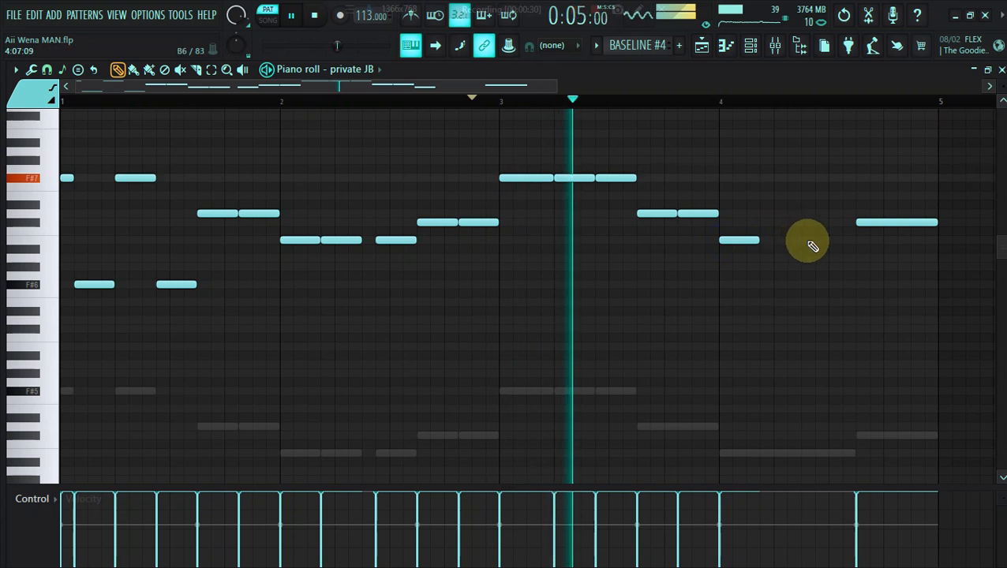
pyautogui.click(809, 240)
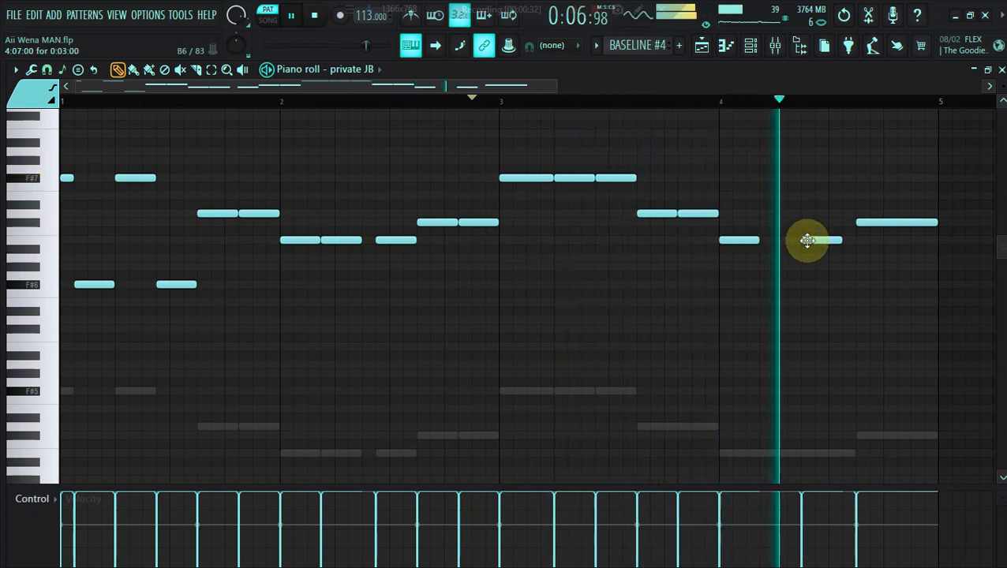
pyautogui.moveTo(807, 241); pyautogui.dragTo(818, 239)
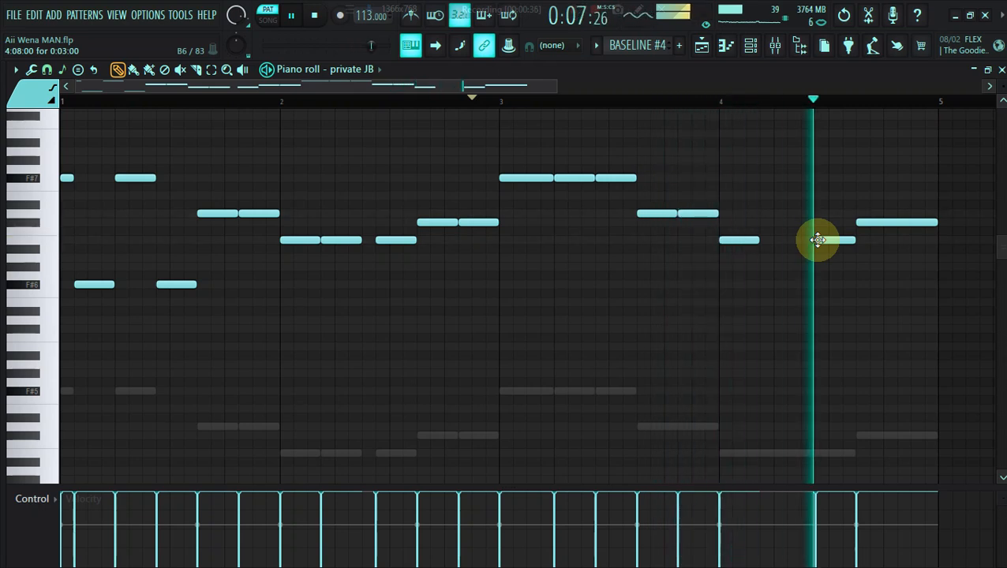
# Step: Make all private JB notes legato and transpose them down three octaves
pyautogui.hotkey('ctrl', 'a')
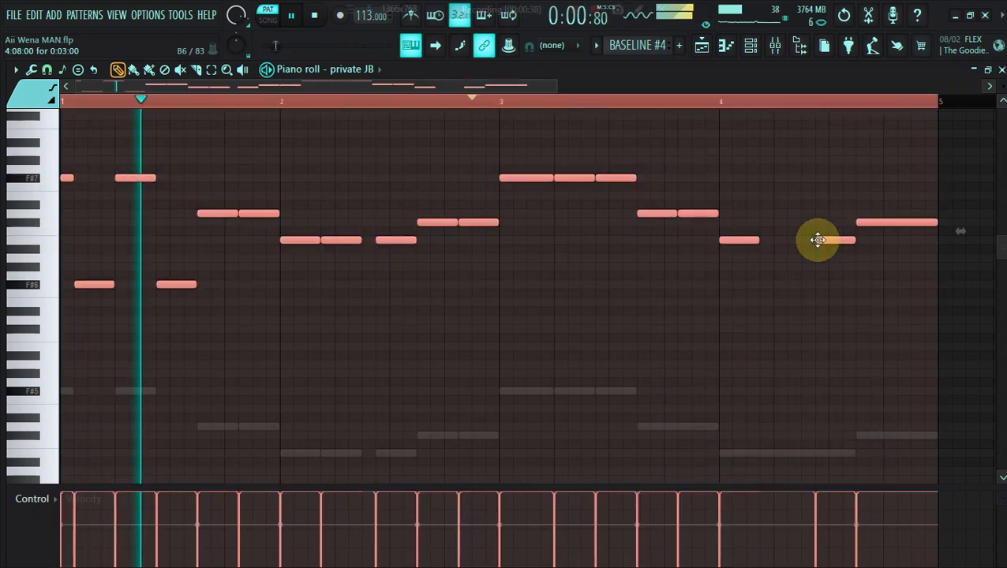
pyautogui.hotkey('alt', 'l')
pyautogui.click(558, 363)
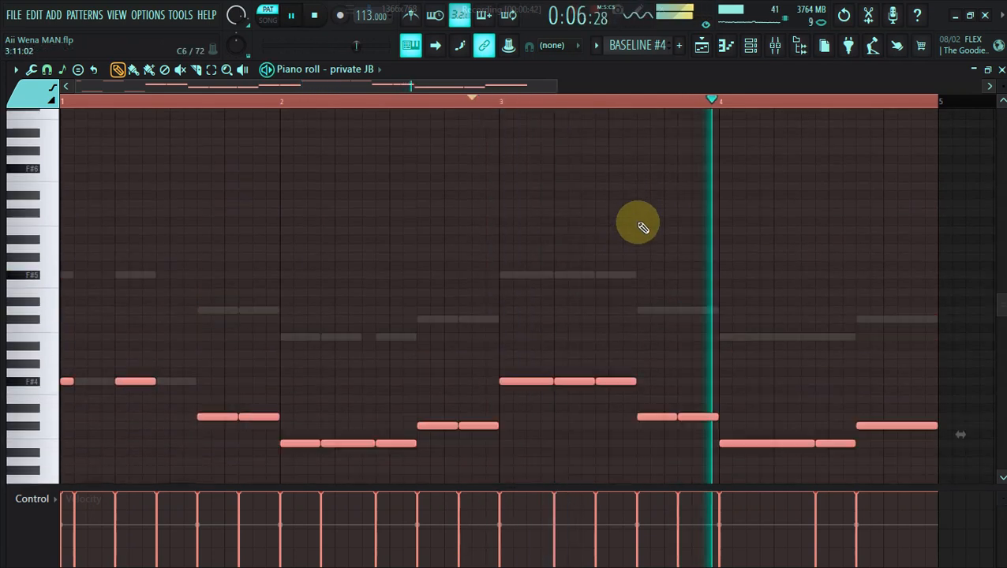
# Step: Copy the private JB notes into the private channel and lower them one octave there
pyautogui.click(748, 45)
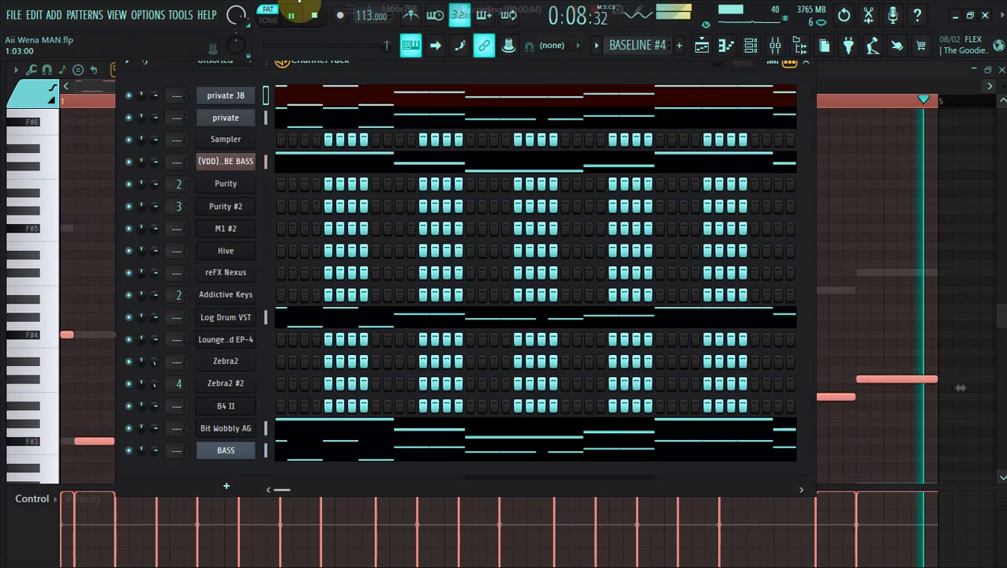
pyautogui.rightClick(242, 95)
pyautogui.click(484, 111)
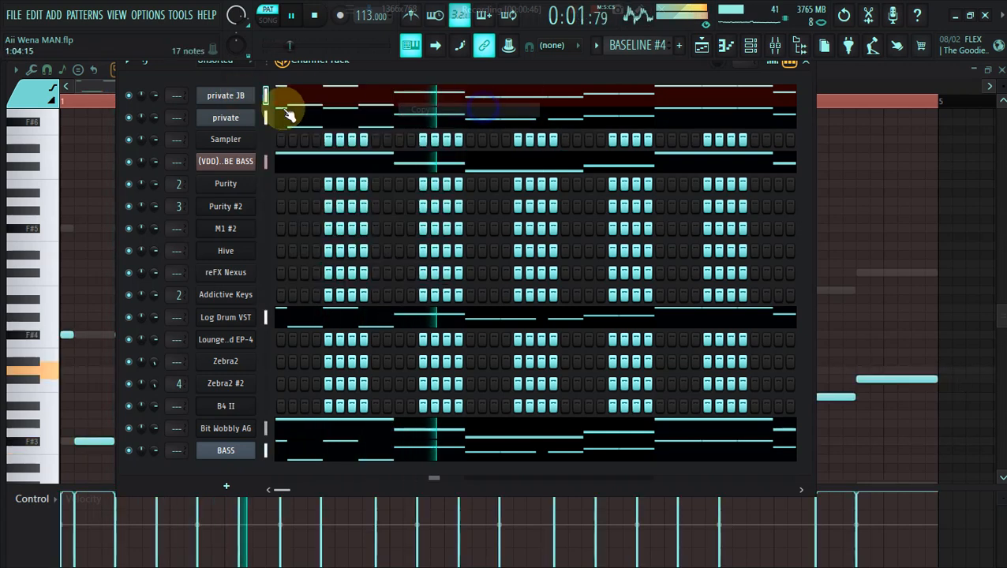
pyautogui.rightClick(251, 117)
pyautogui.click(414, 144)
pyautogui.click(375, 120)
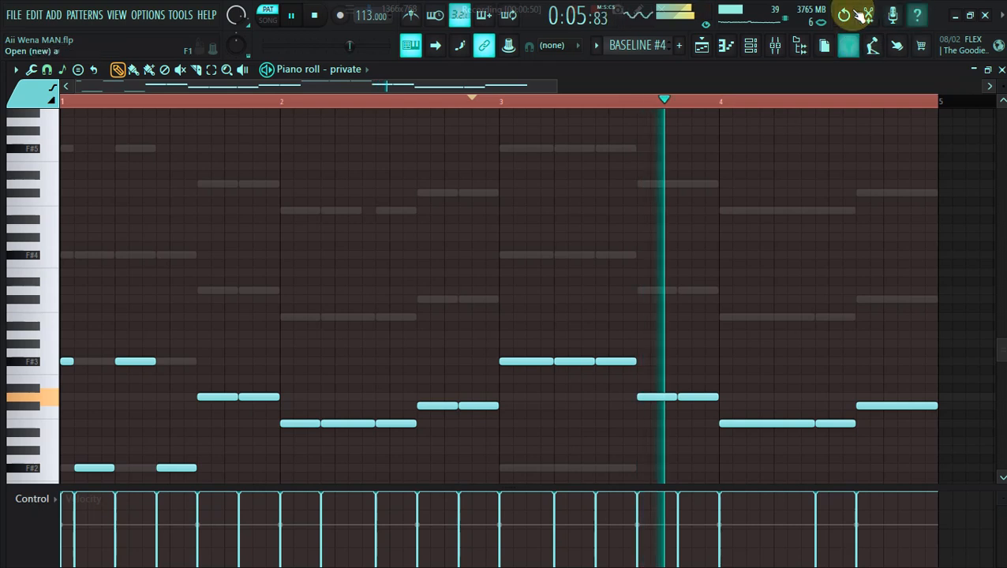
# Step: Paste the copied bassline into the (VDD) MDU TUBE BASS channel and show it in the piano roll
pyautogui.click(751, 44)
pyautogui.rightClick(251, 161)
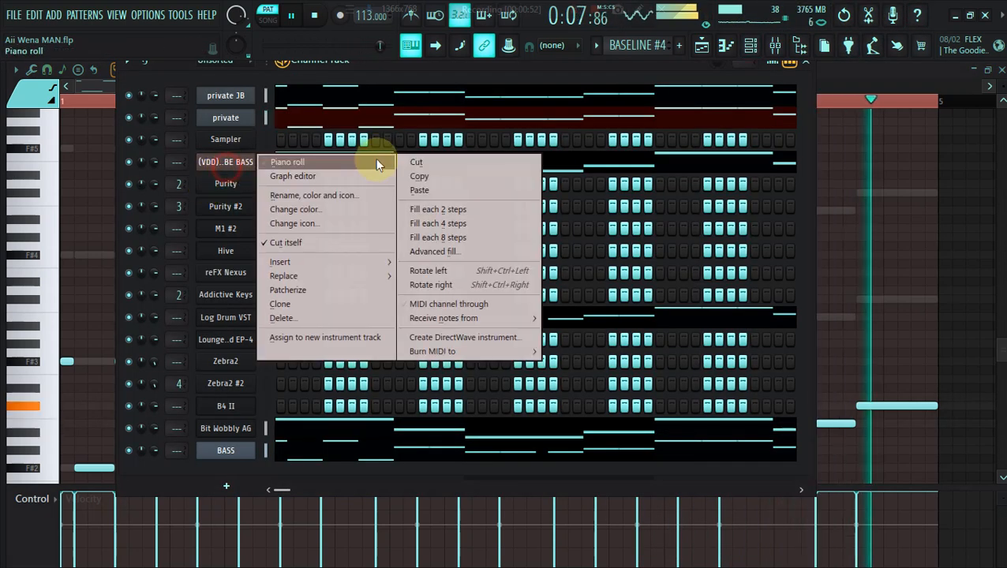
pyautogui.click(402, 193)
pyautogui.click(373, 164)
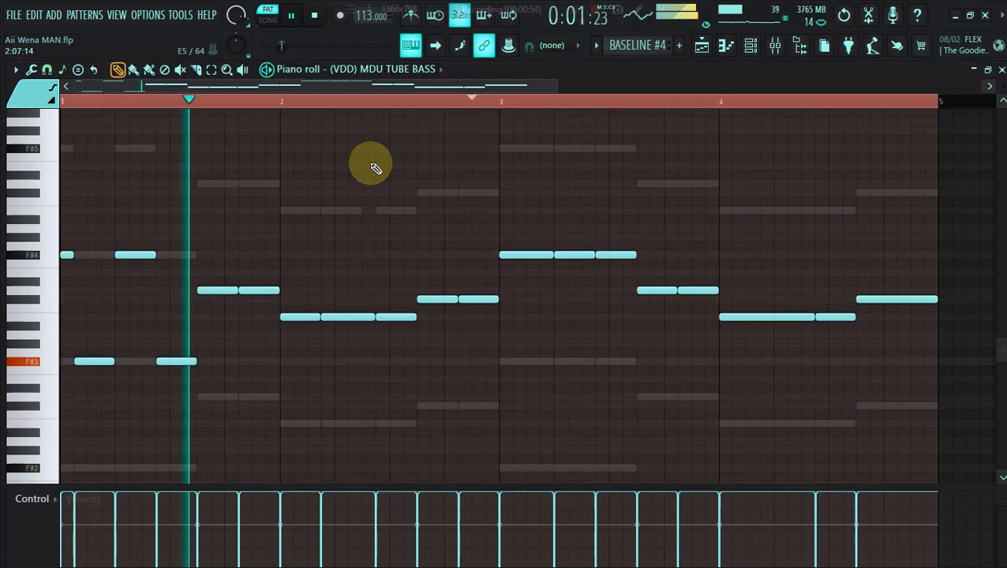
# Step: Paste the copied bassline into the BASS channel and lower it one octave
pyautogui.click(751, 46)
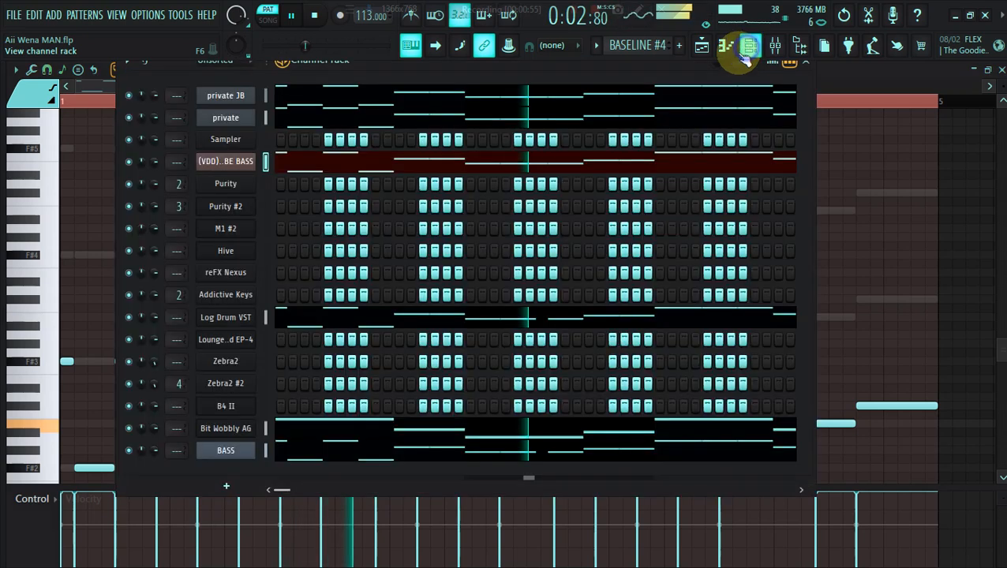
pyautogui.rightClick(246, 450)
pyautogui.click(411, 381)
pyautogui.click(363, 450)
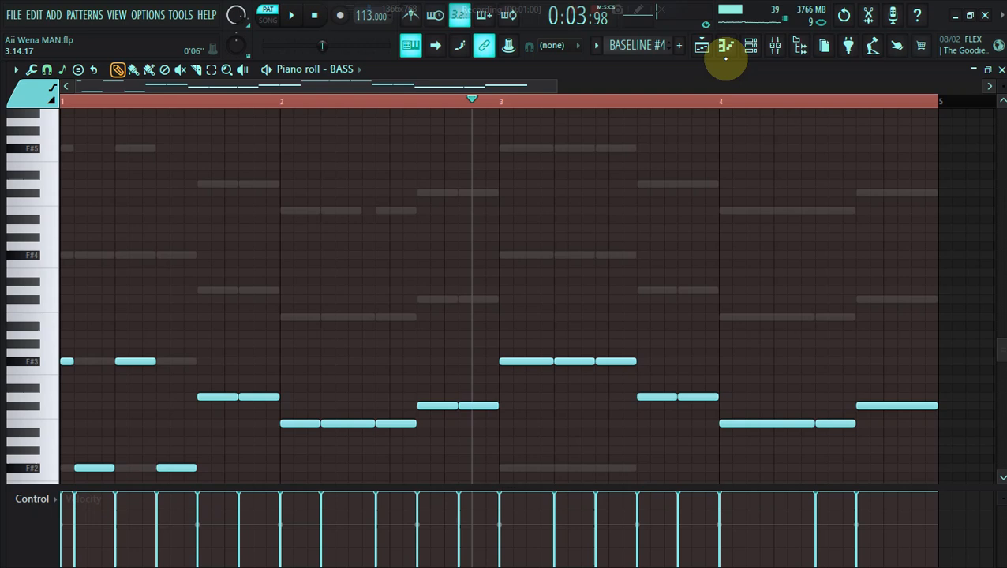
# Step: Paste the copied bassline into the Log Drum VST channel and raise it one octave
pyautogui.click(749, 46)
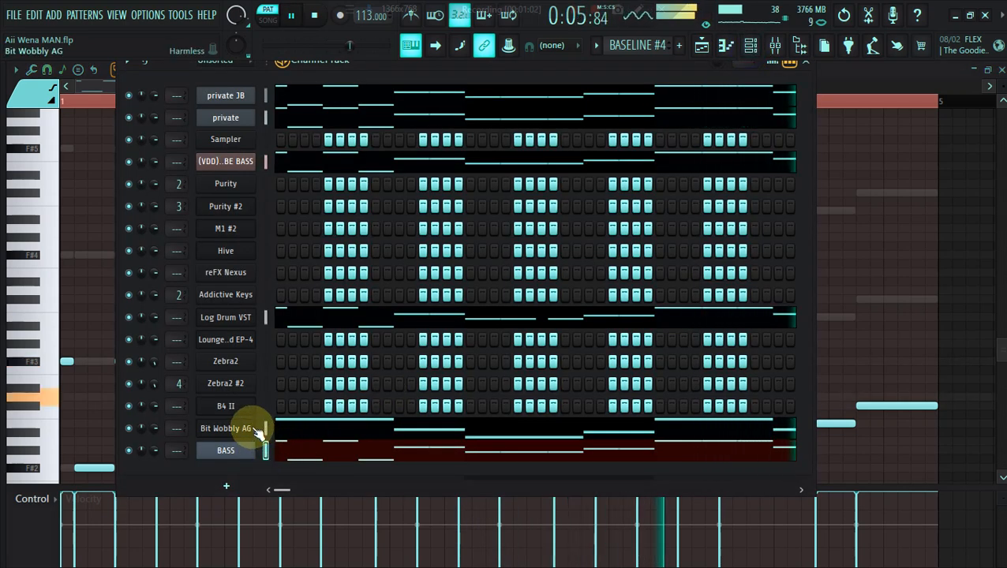
pyautogui.rightClick(244, 320)
pyautogui.click(423, 344)
pyautogui.click(383, 318)
pyautogui.hotkey('ctrl', 'Up')
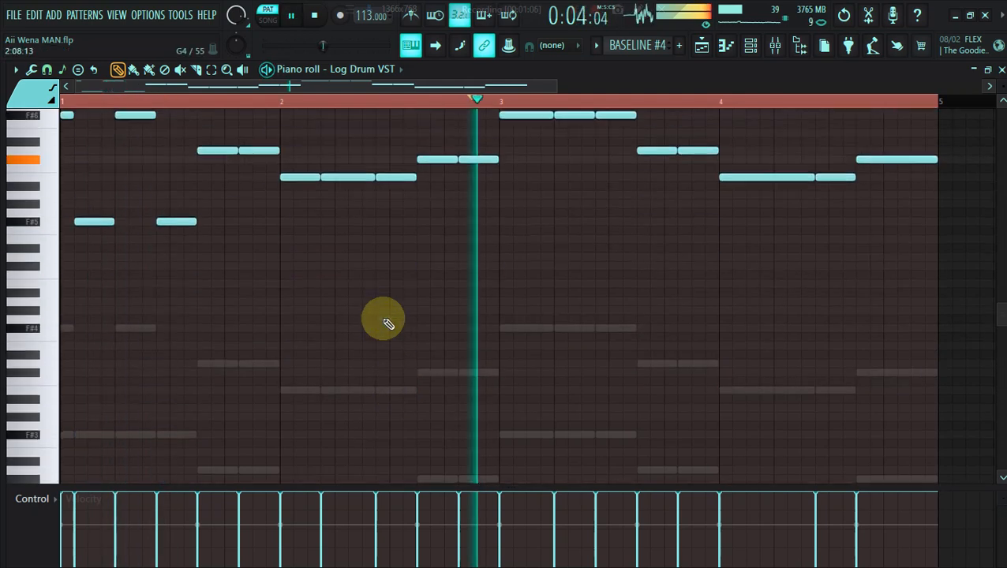
pyautogui.hotkey('ctrl', 'Down')
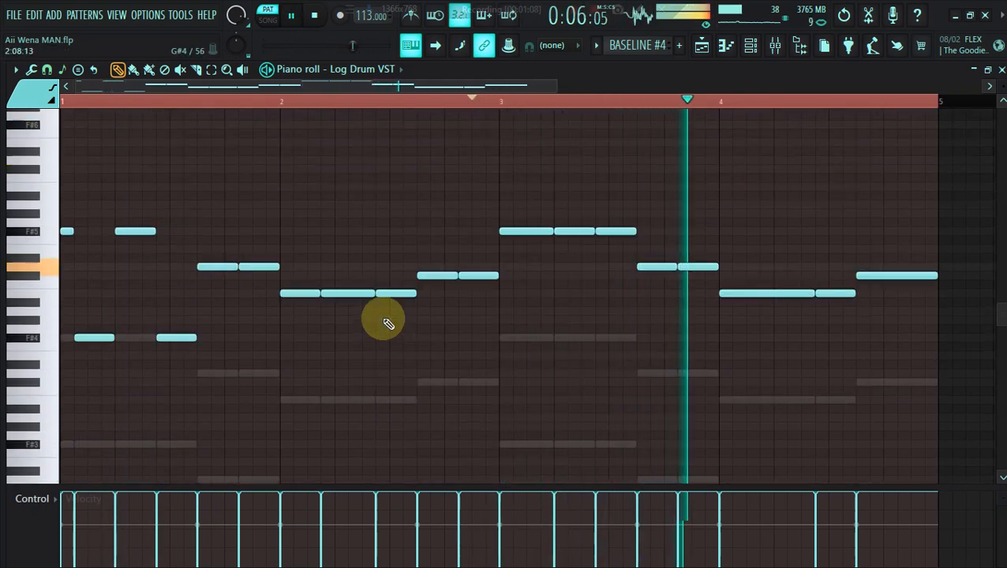
# Step: Switch playback to song mode and reset the volumes of the private JB and private channels
pyautogui.click(749, 46)
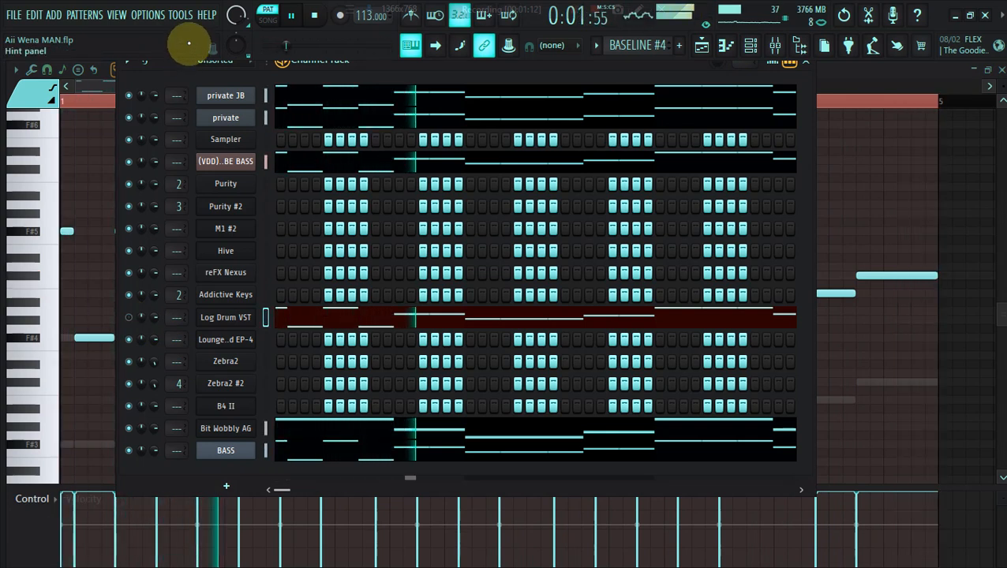
pyautogui.click(269, 22)
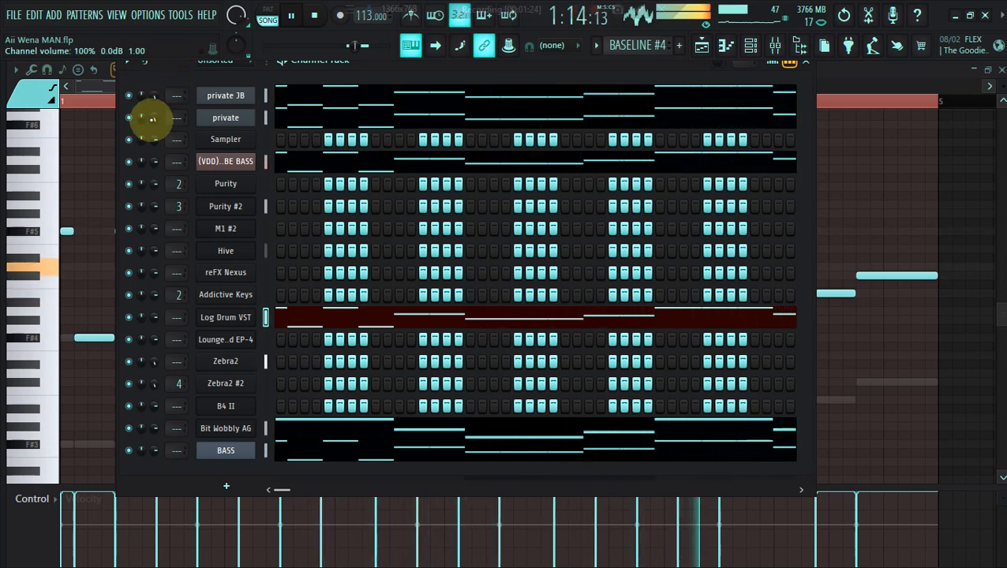
pyautogui.rightClick(155, 98)
pyautogui.click(164, 105)
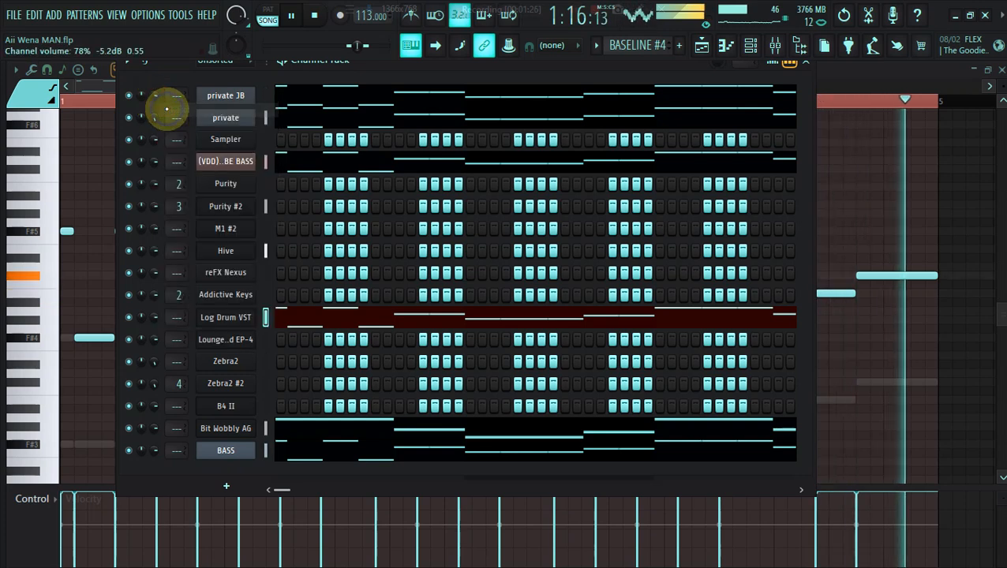
pyautogui.rightClick(156, 119)
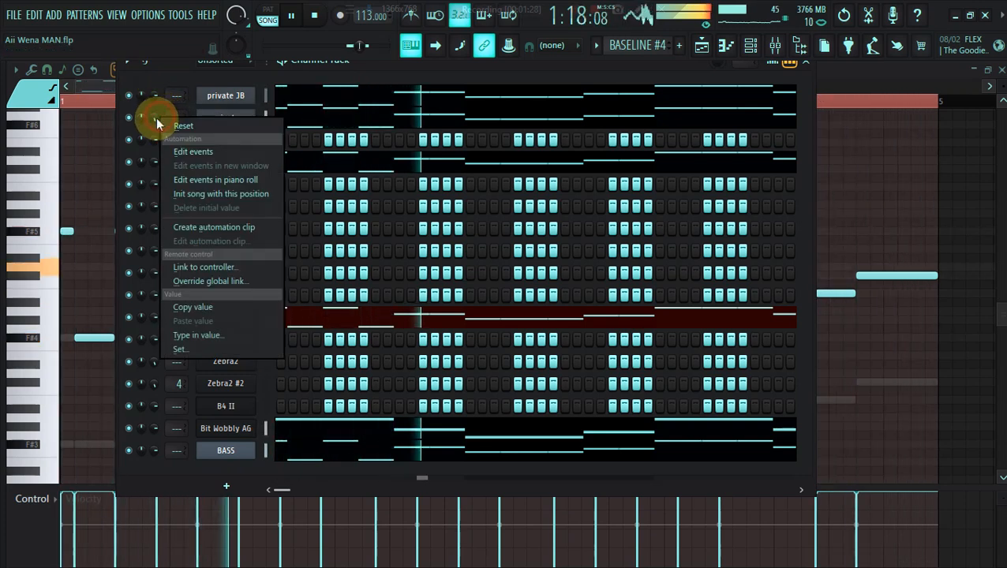
pyautogui.click(168, 128)
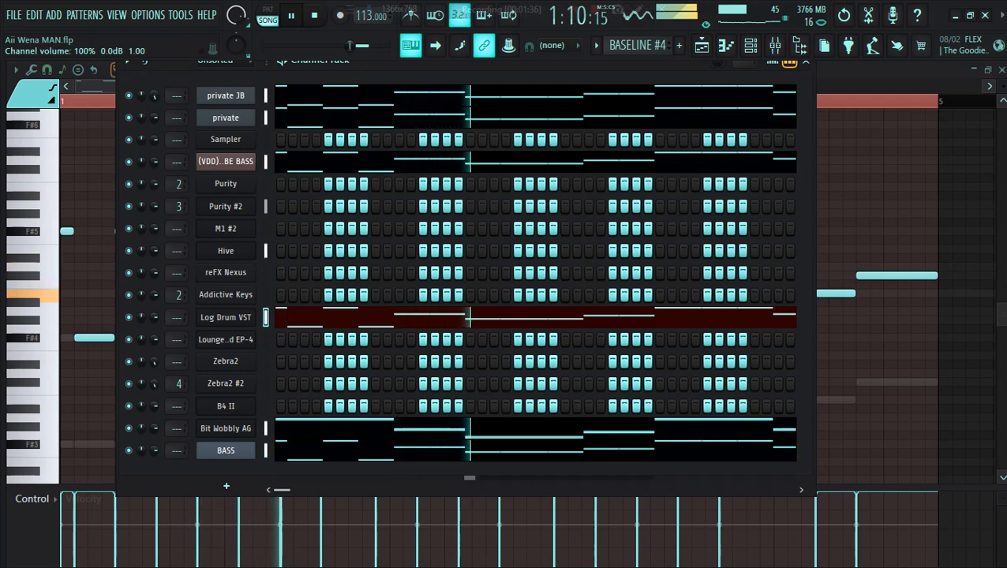
# Step: In the playlist, delete all Pattern 11 clips on Track 6 from bar 41 onward
pyautogui.click(700, 46)
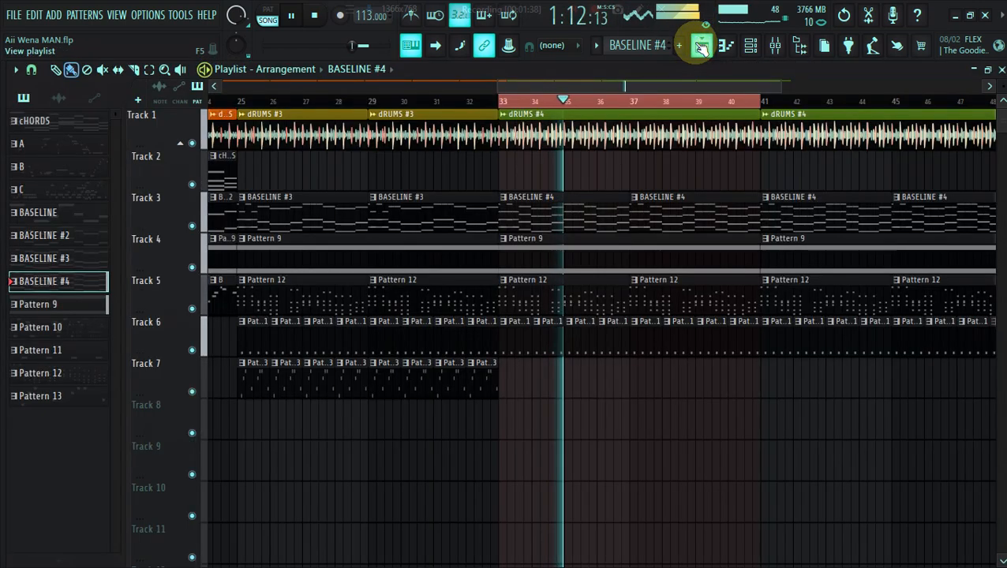
pyautogui.moveTo(500, 88); pyautogui.dragTo(522, 88)
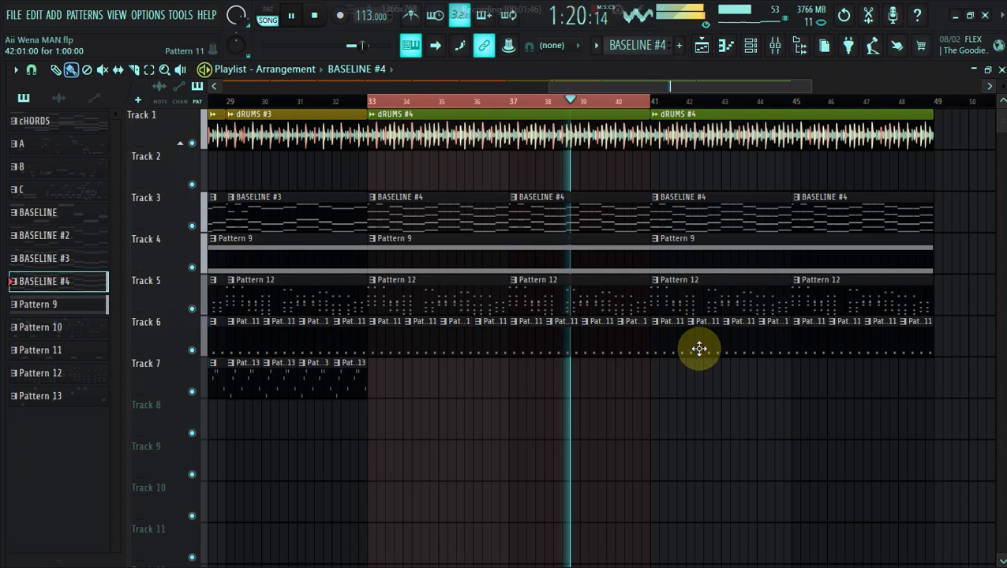
pyautogui.moveTo(679, 342); pyautogui.dragTo(944, 360)
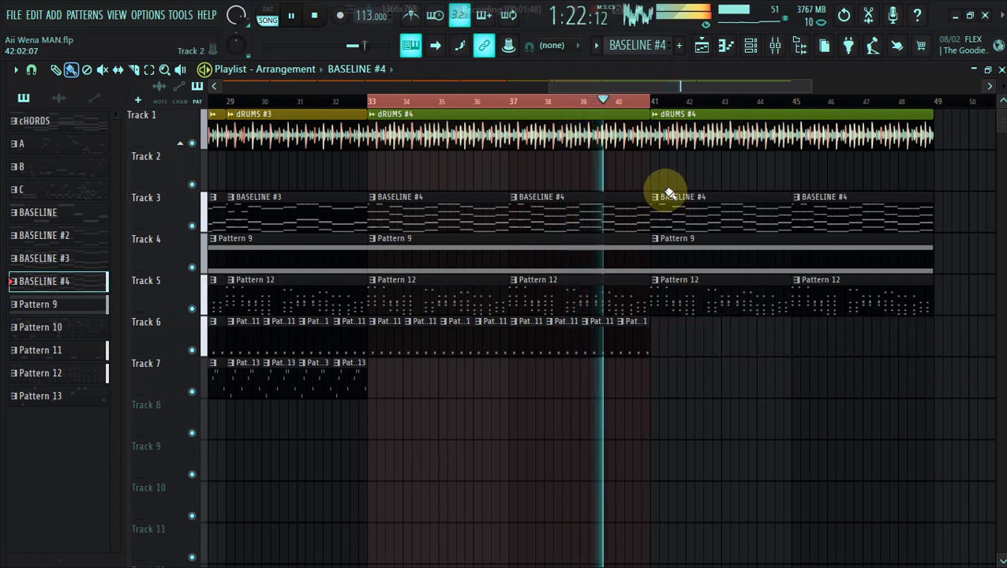
# Step: Place two cHORDS clips on Track 2, starting at bars 41 and 45
pyautogui.click(286, 207)
pyautogui.click(80, 127)
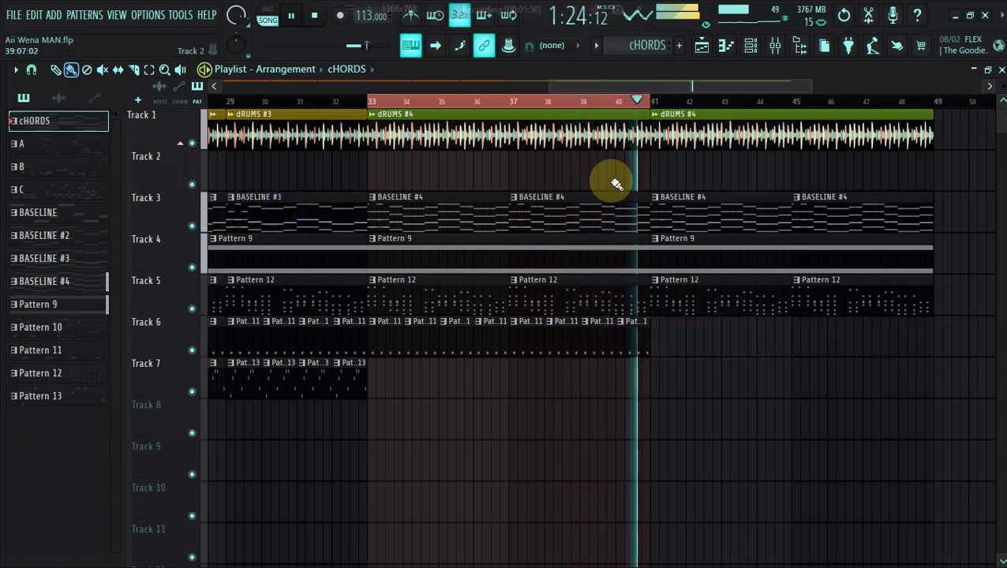
pyautogui.click(659, 180)
pyautogui.click(643, 101)
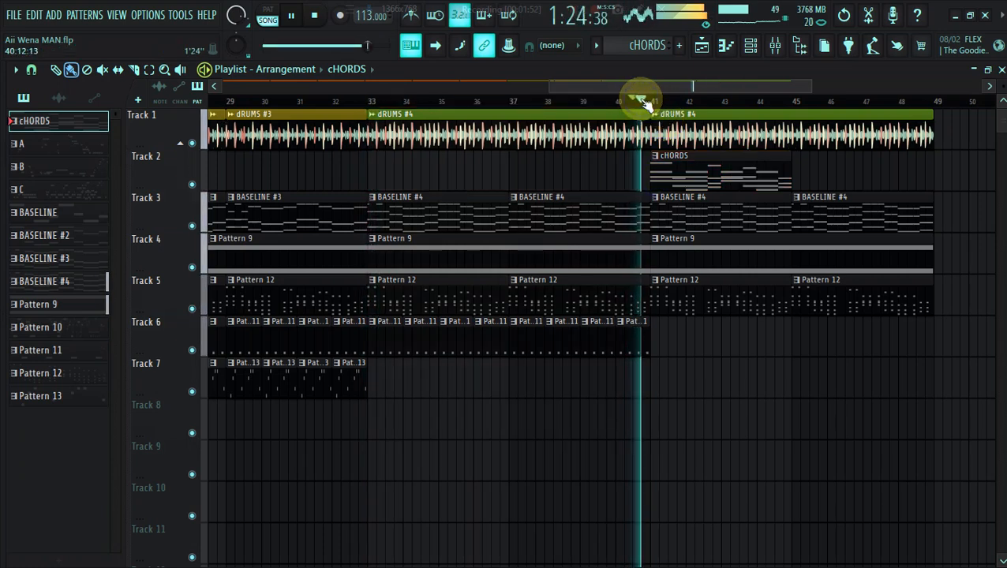
pyautogui.click(797, 175)
# Step: Select bars 41 to 48 as the playback range and delete the two Pattern 12 clips within it on Track 5
pyautogui.moveTo(653, 101); pyautogui.dragTo(936, 101)
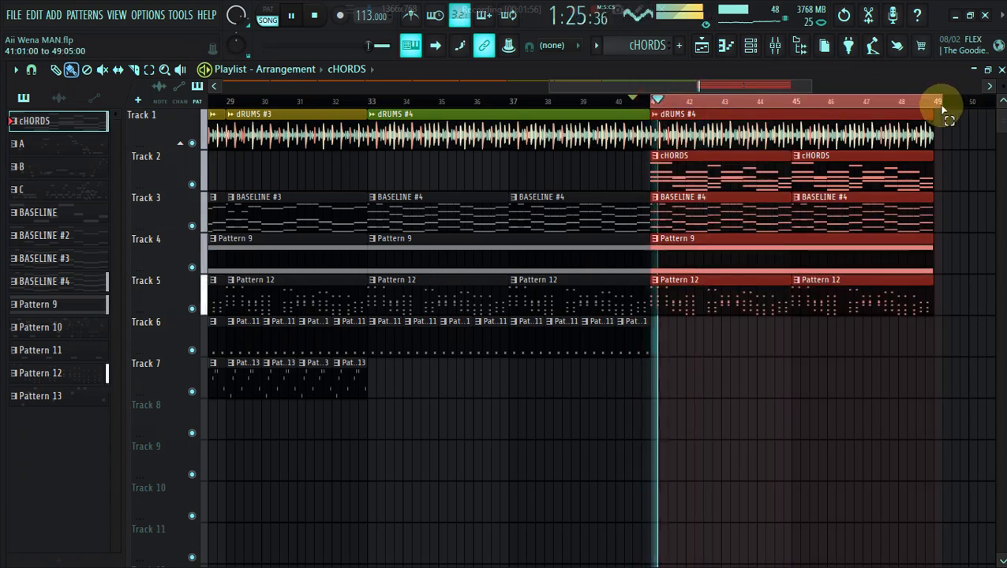
pyautogui.click(600, 101)
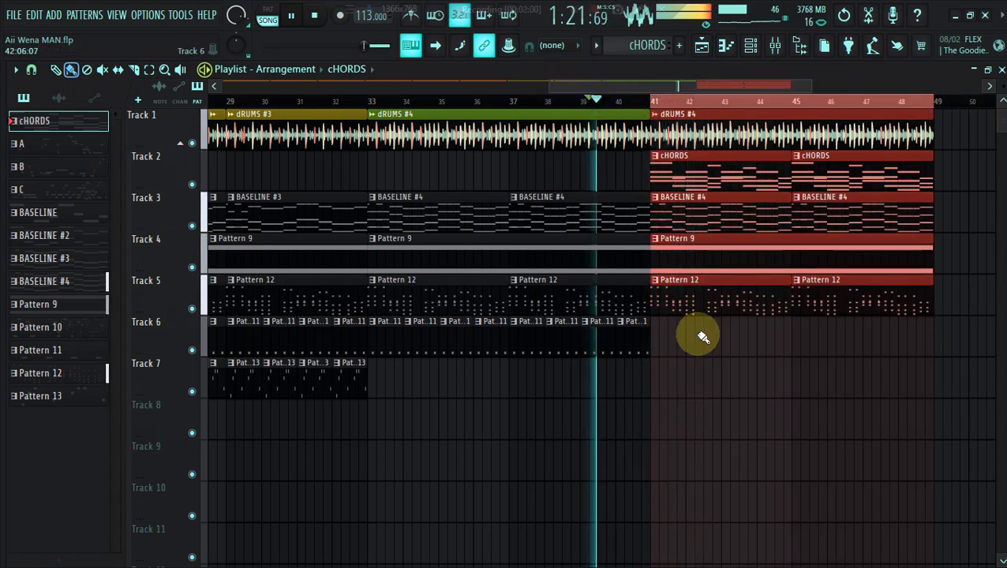
pyautogui.rightClick(686, 309)
pyautogui.rightClick(821, 308)
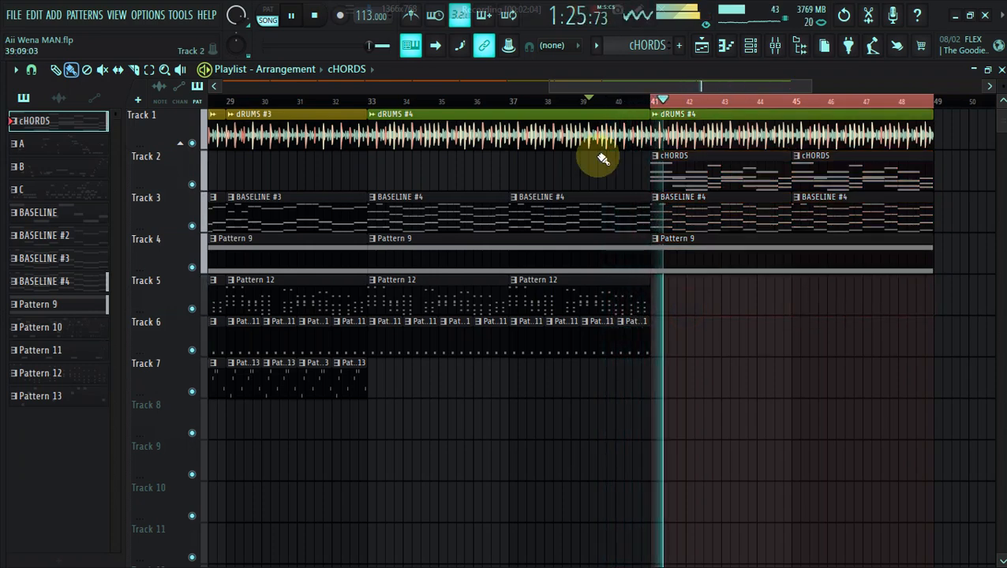
pyautogui.moveTo(553, 86); pyautogui.dragTo(607, 103)
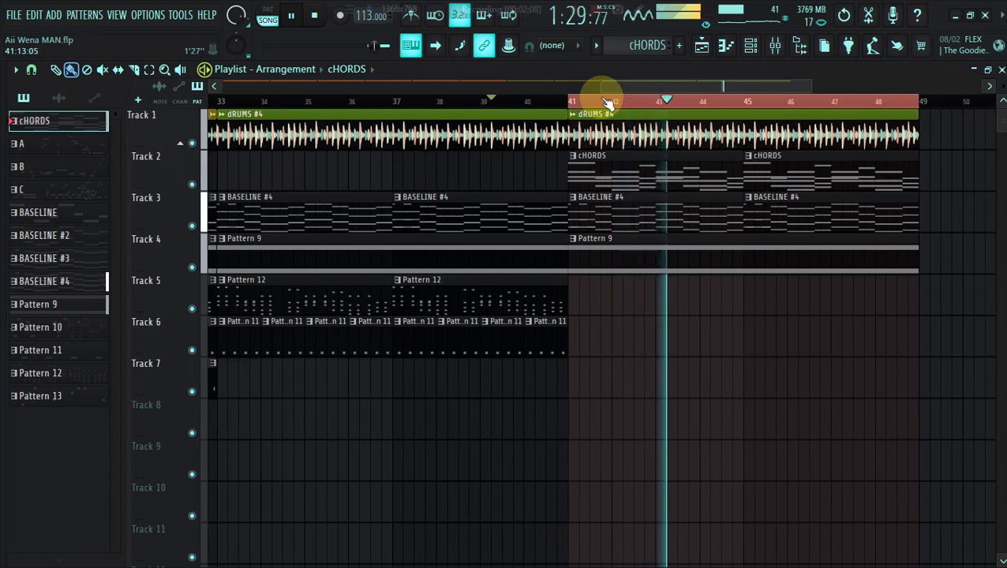
pyautogui.click(608, 103)
pyautogui.rightClick(573, 162)
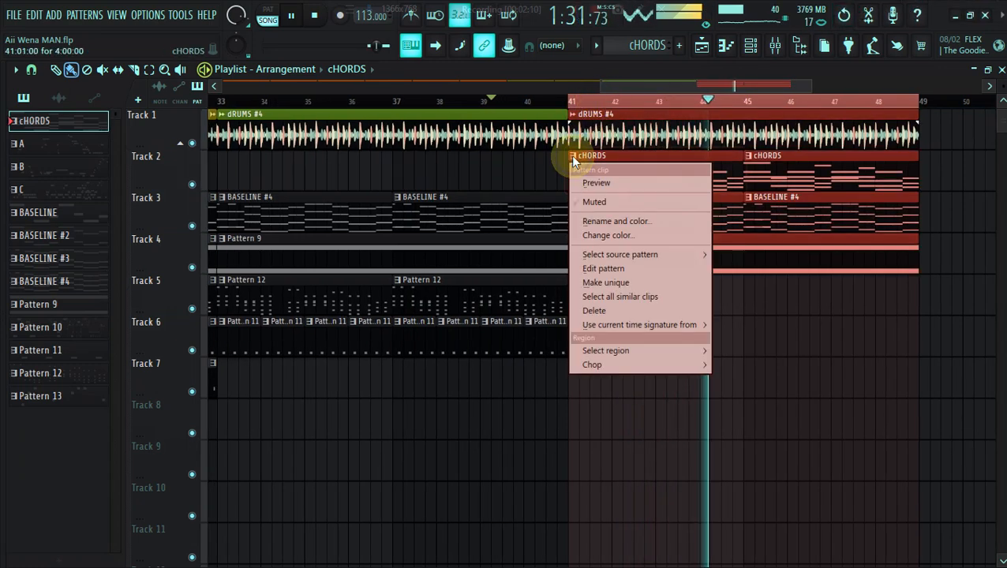
pyautogui.click(595, 85)
# Step: Create a new empty pattern, Pattern 14, and place its clip on Track 7 at bar 41
pyautogui.moveTo(598, 84); pyautogui.dragTo(674, 56)
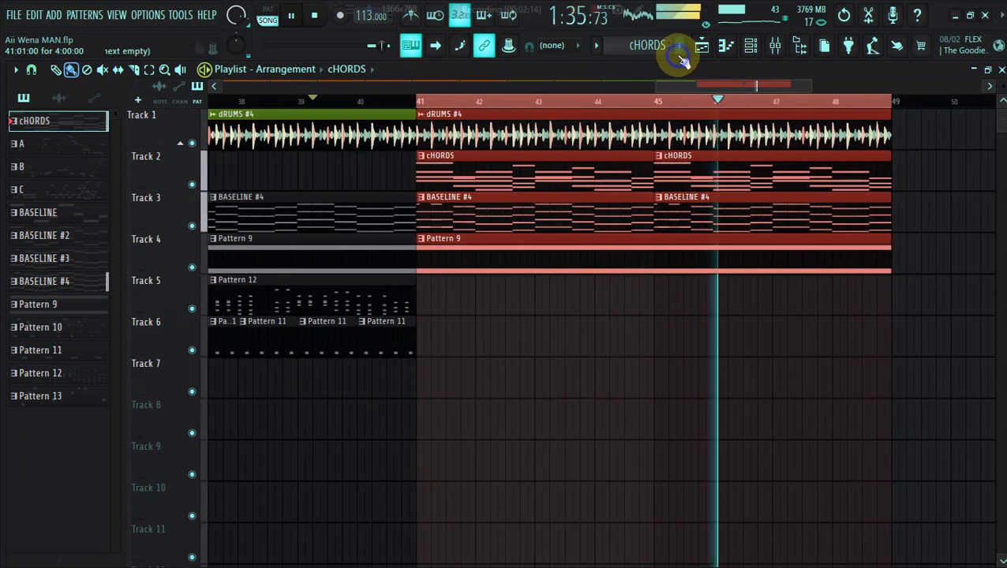
pyautogui.click(678, 45)
pyautogui.click(422, 377)
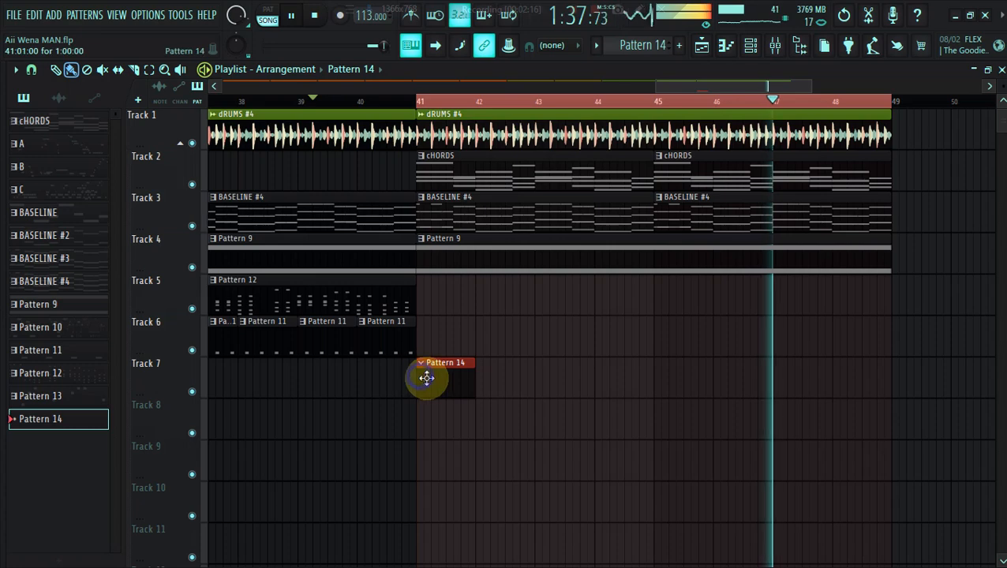
# Step: Repeat the Pattern 14 clip along Track 7 through bar 48 and bring up the channel rack
pyautogui.moveTo(489, 386)
pyautogui.mouseDown()
pyautogui.moveTo(479, 382)
pyautogui.moveTo(859, 371)
pyautogui.mouseUp()
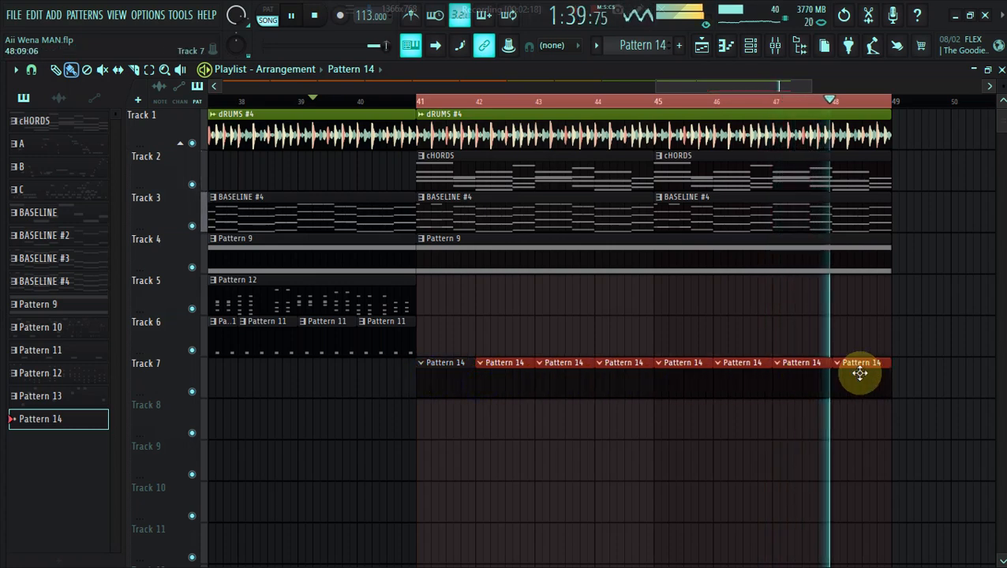
pyautogui.click(746, 47)
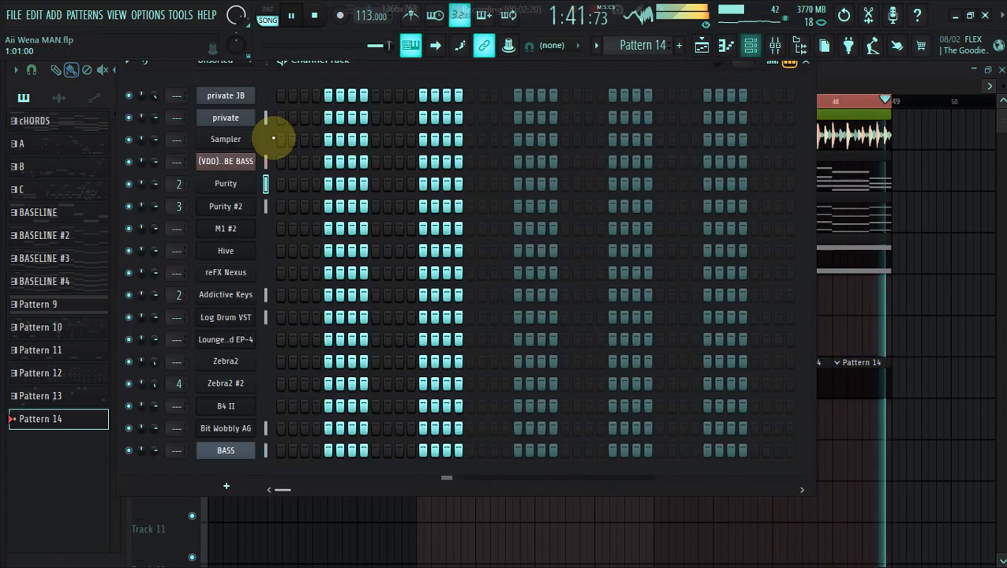
pyautogui.rightClick(219, 68)
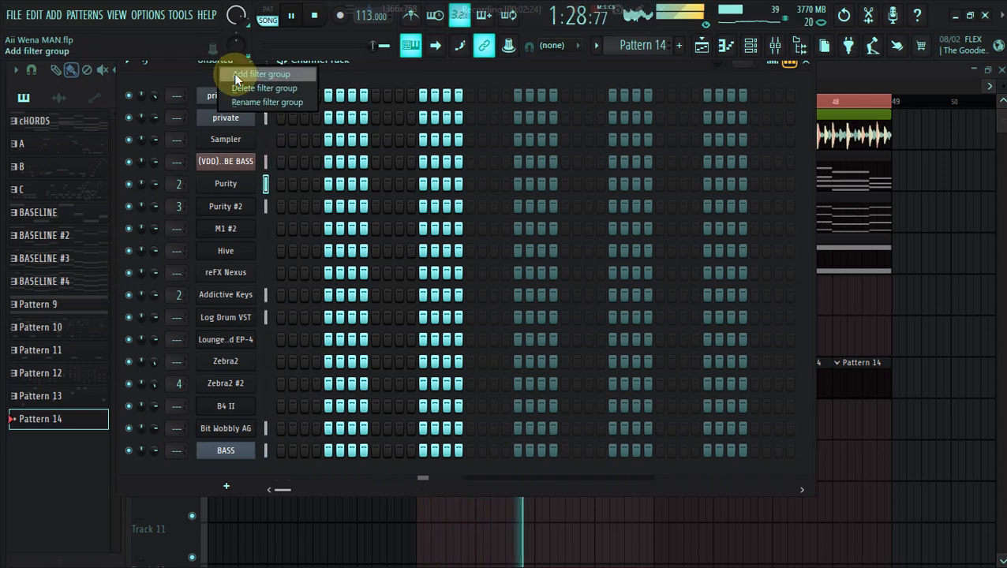
# Step: Reveal the browser, expand the (VDD) VOX sample folder, and audition samples (VDD) MDU VOX (1) to (3)
pyautogui.moveTo(108, 204); pyautogui.dragTo(175, 204)
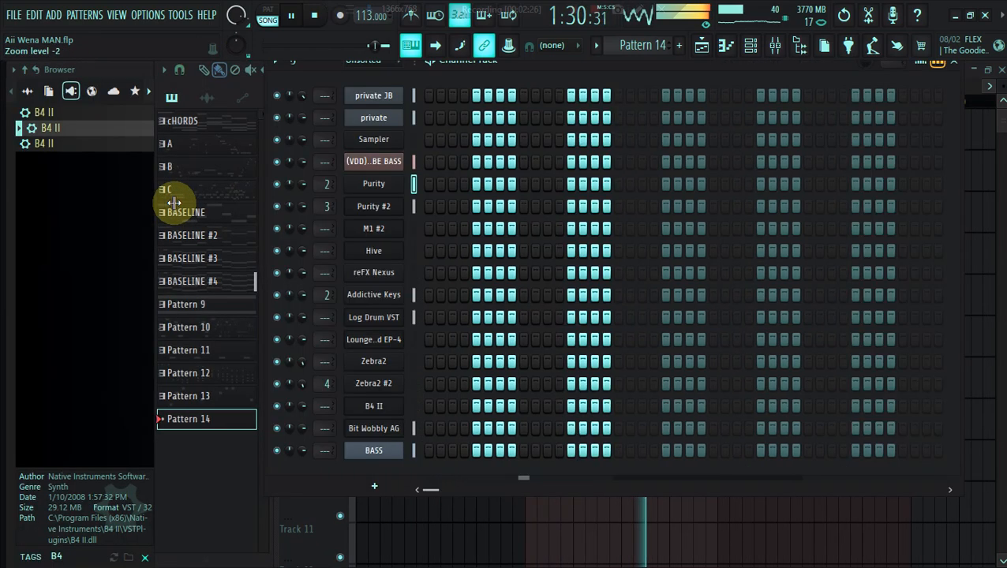
pyautogui.click(21, 95)
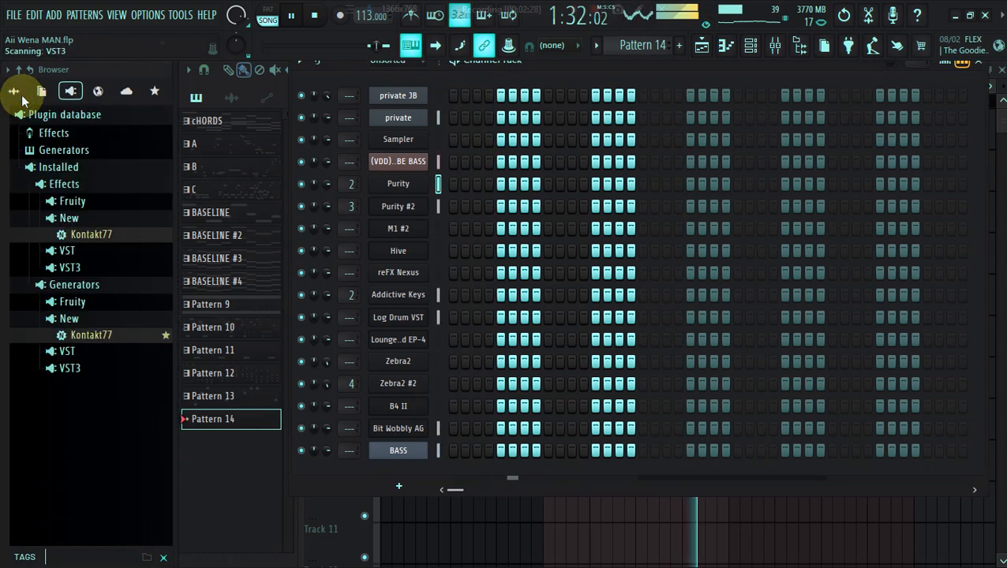
pyautogui.click(20, 94)
pyautogui.moveTo(4, 152); pyautogui.dragTo(10, 193)
pyautogui.click(88, 273)
pyautogui.click(103, 291)
pyautogui.click(111, 306)
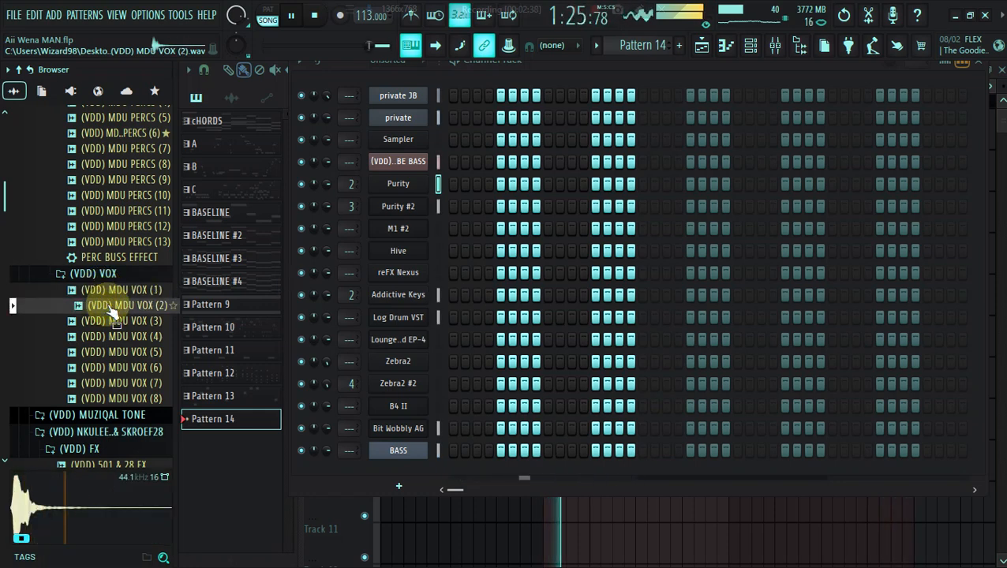
pyautogui.click(113, 323)
# Step: Add (VDD) MDU VOX (4) as a new channel and give it hits on steps 3 and 11 in Pattern 14
pyautogui.click(116, 339)
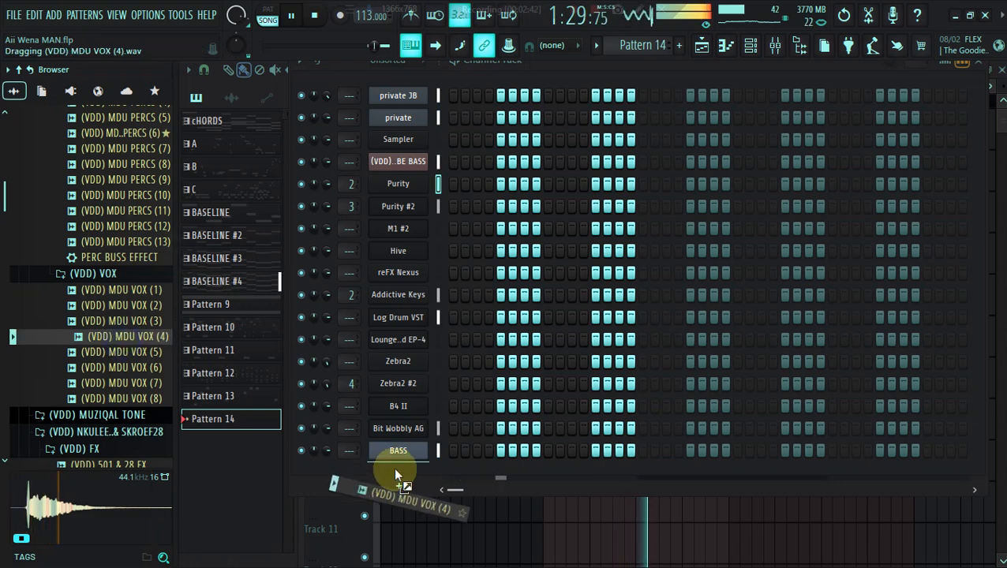
pyautogui.moveTo(403, 468); pyautogui.dragTo(403, 468)
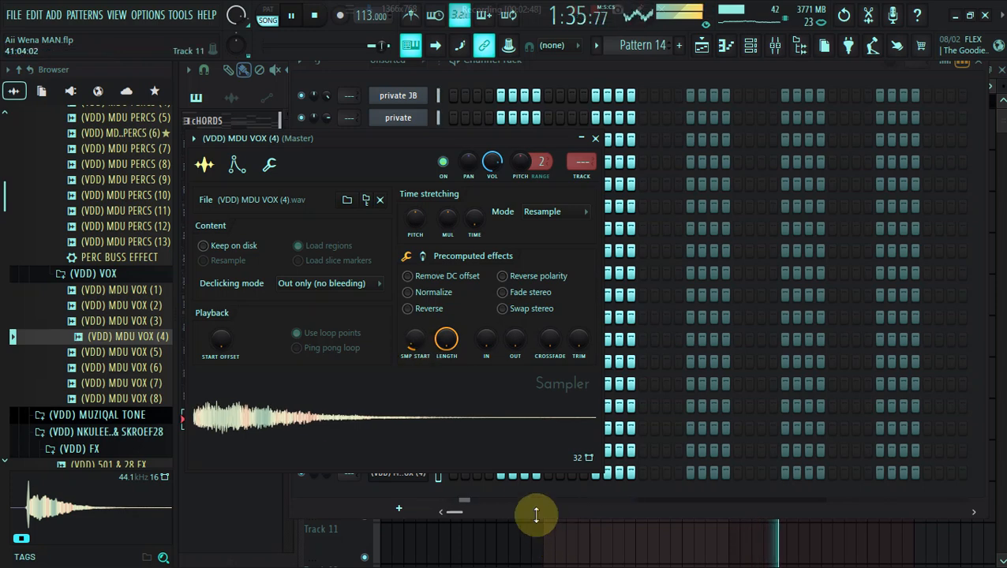
pyautogui.click(507, 490)
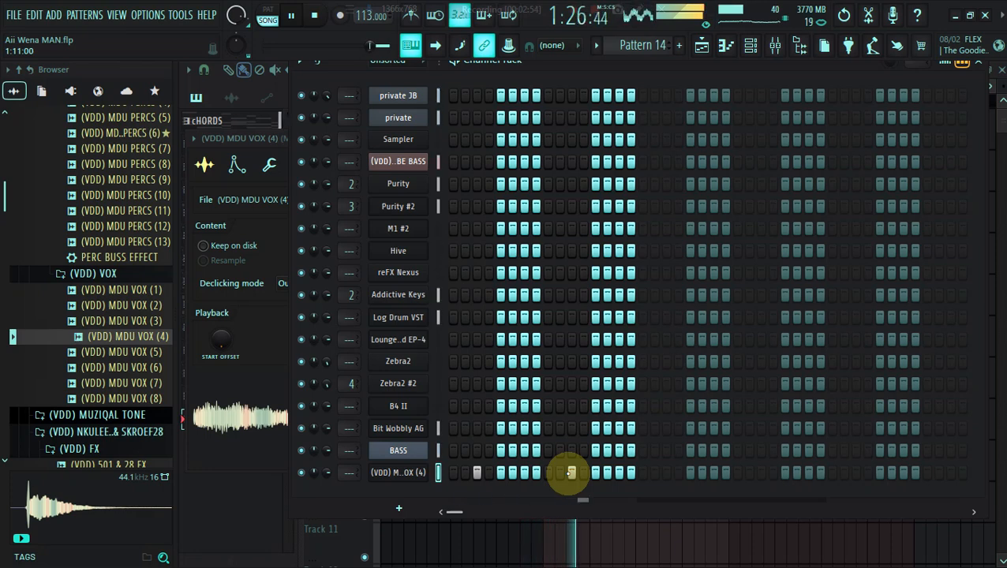
pyautogui.click(700, 49)
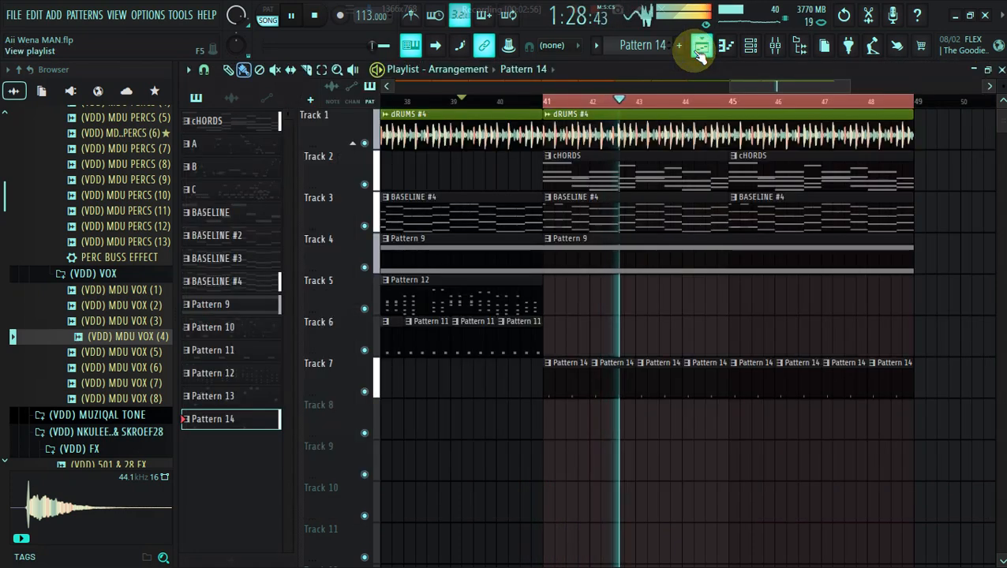
# Step: Create Pattern 15 and fill Track 8 with its clips from bar 41 through bar 48
pyautogui.moveTo(734, 87); pyautogui.dragTo(764, 86)
pyautogui.click(679, 45)
pyautogui.press('Return')
pyautogui.click(392, 412)
pyautogui.moveTo(392, 412); pyautogui.dragTo(839, 416)
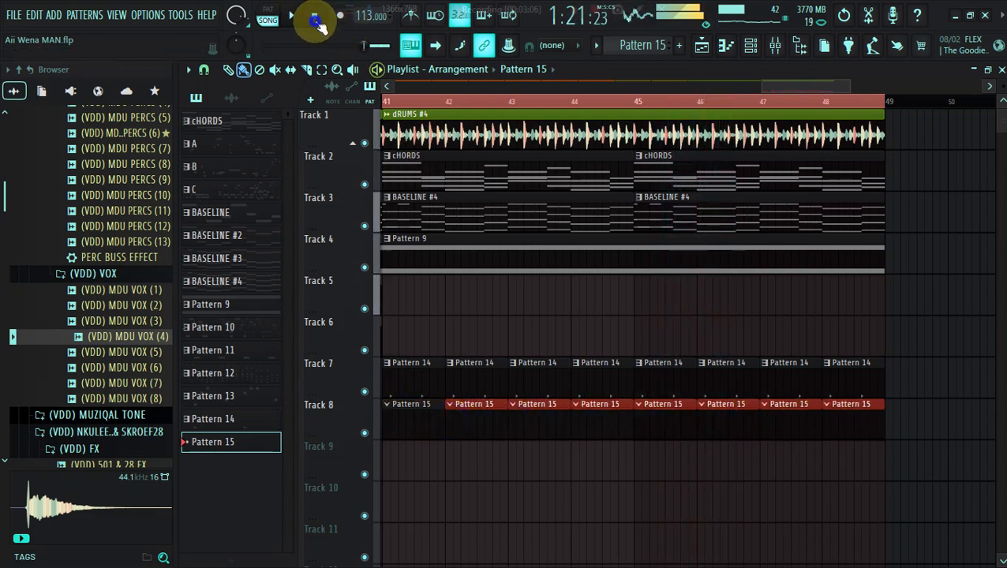
# Step: Mute Track 2 in the playlist and add a Sytrus synth channel to the channel rack
pyautogui.click(367, 188)
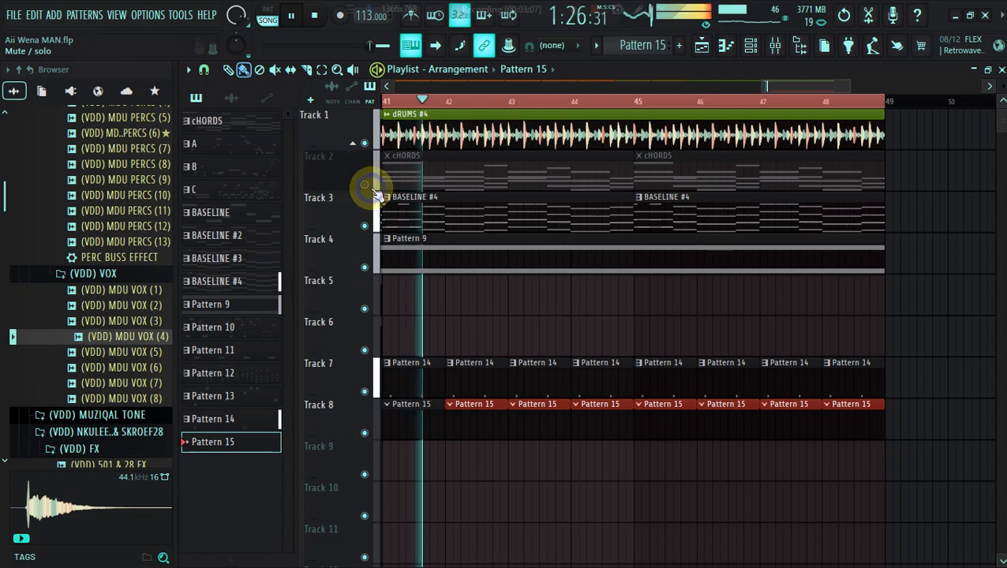
pyautogui.click(434, 396)
pyautogui.click(750, 47)
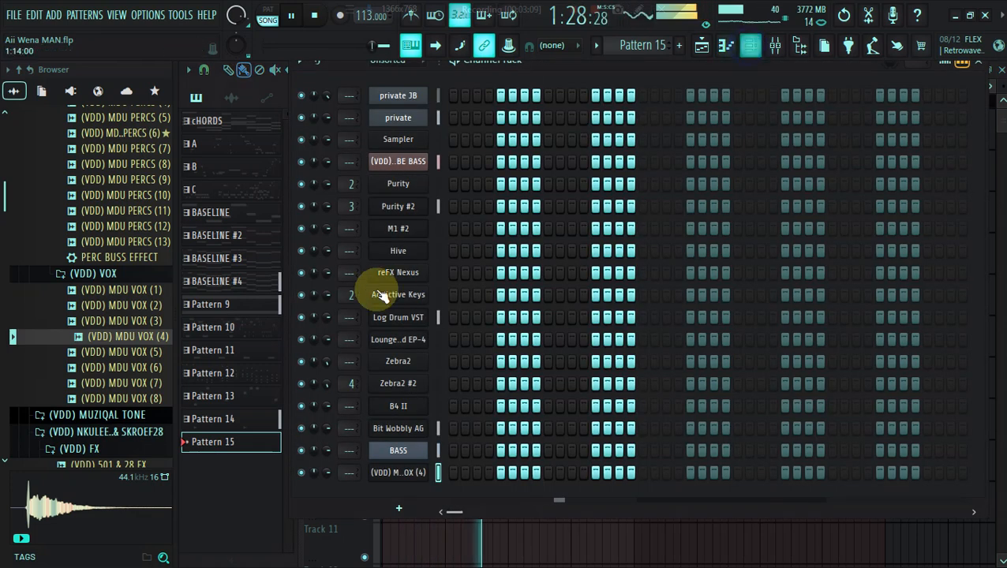
pyautogui.click(401, 511)
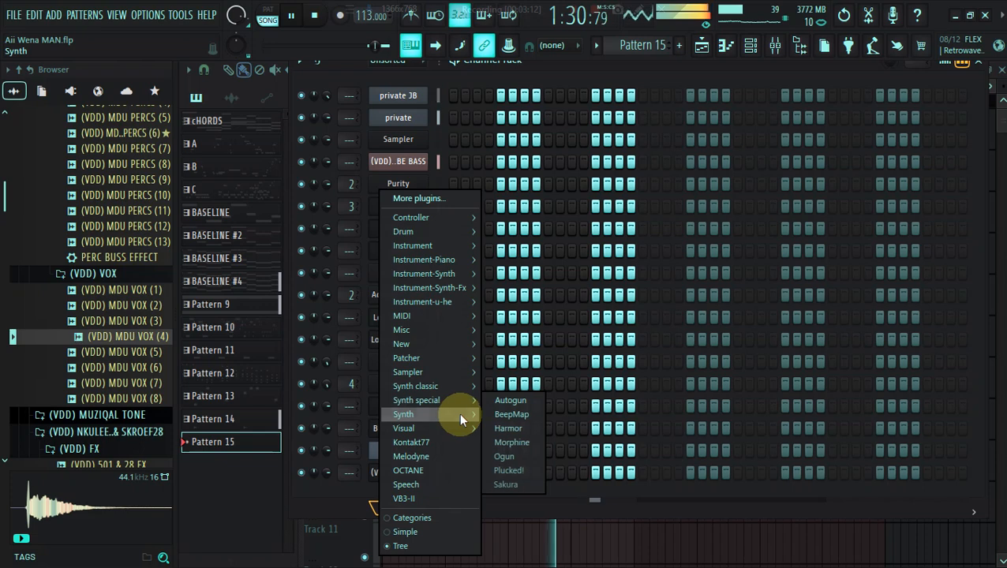
pyautogui.moveTo(460, 416)
pyautogui.moveTo(460, 398)
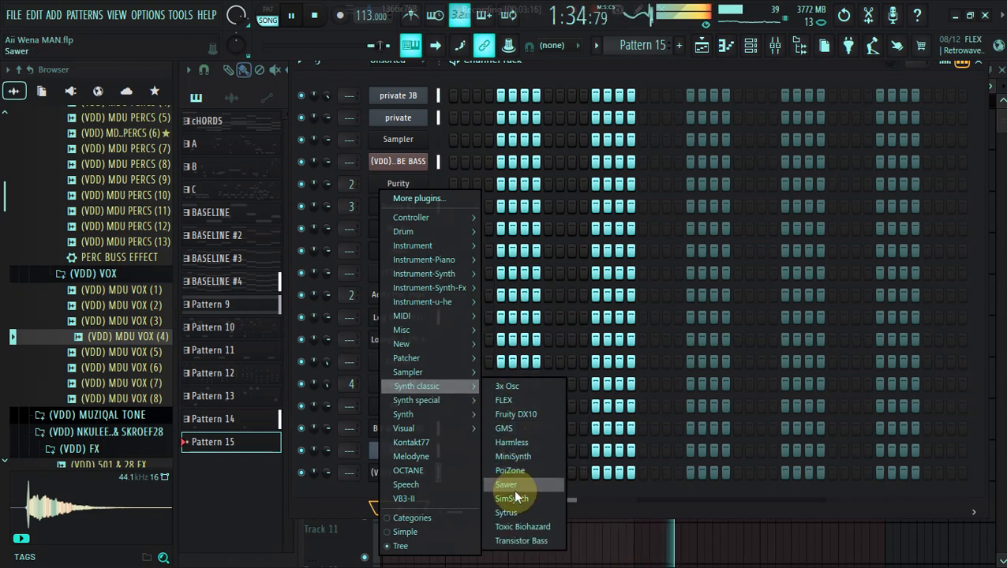
pyautogui.click(507, 513)
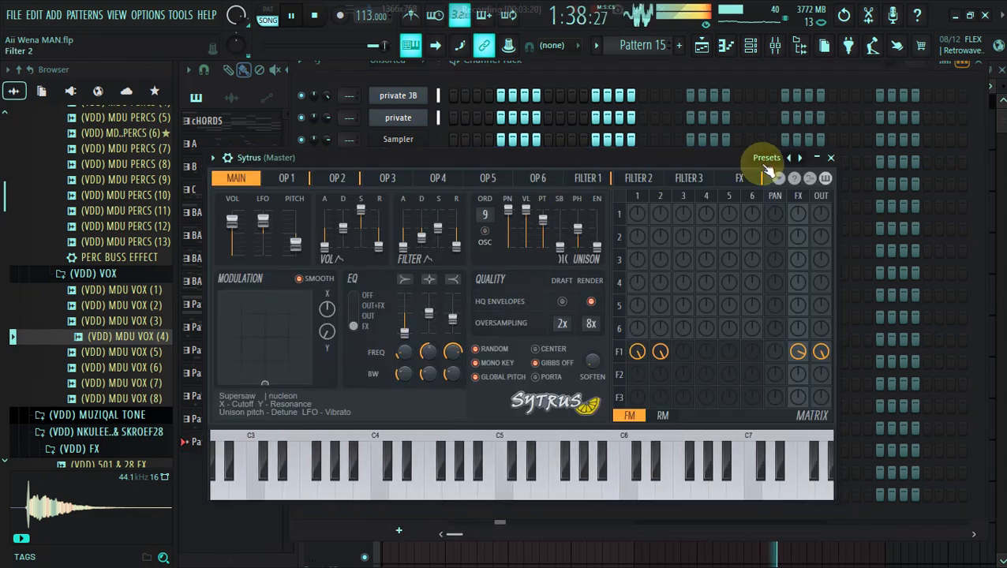
# Step: Load the Machine preset in Sytrus
pyautogui.click(763, 159)
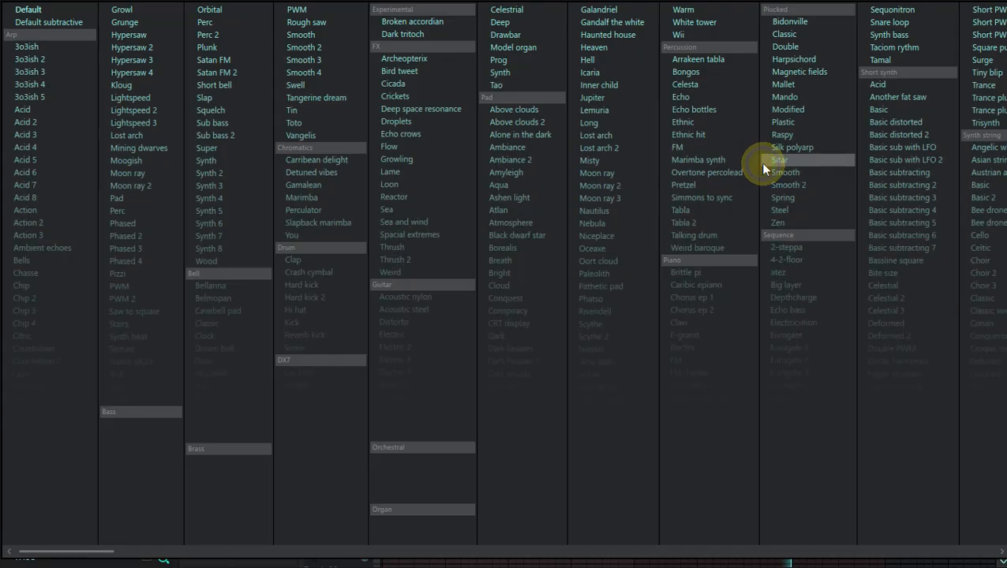
pyautogui.moveTo(308, 557); pyautogui.dragTo(972, 409)
pyautogui.click(759, 241)
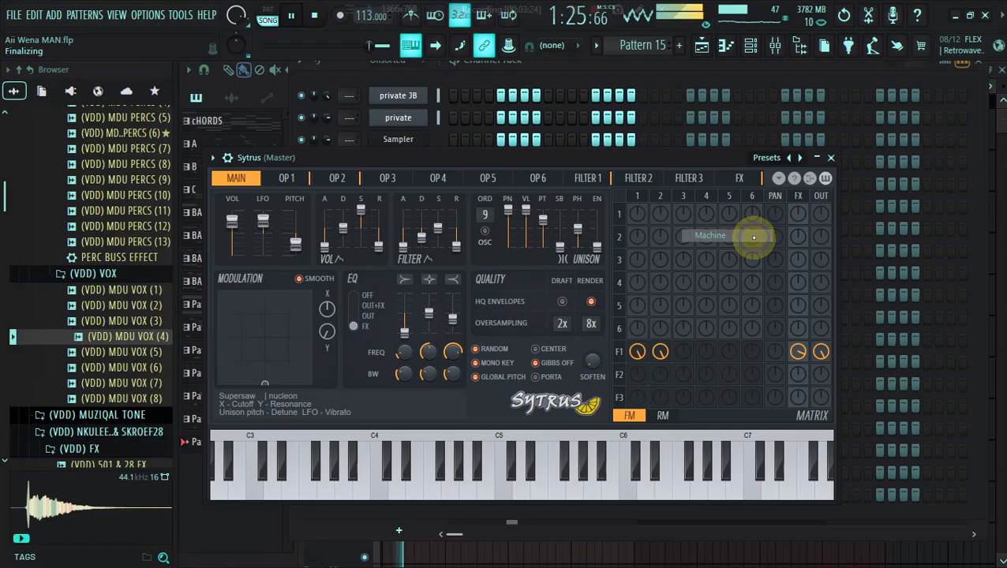
pyautogui.click(546, 76)
# Step: Open the Machine channel's piano roll and draw a one-step F#5 note at step 3 of bar 1
pyautogui.rightClick(399, 496)
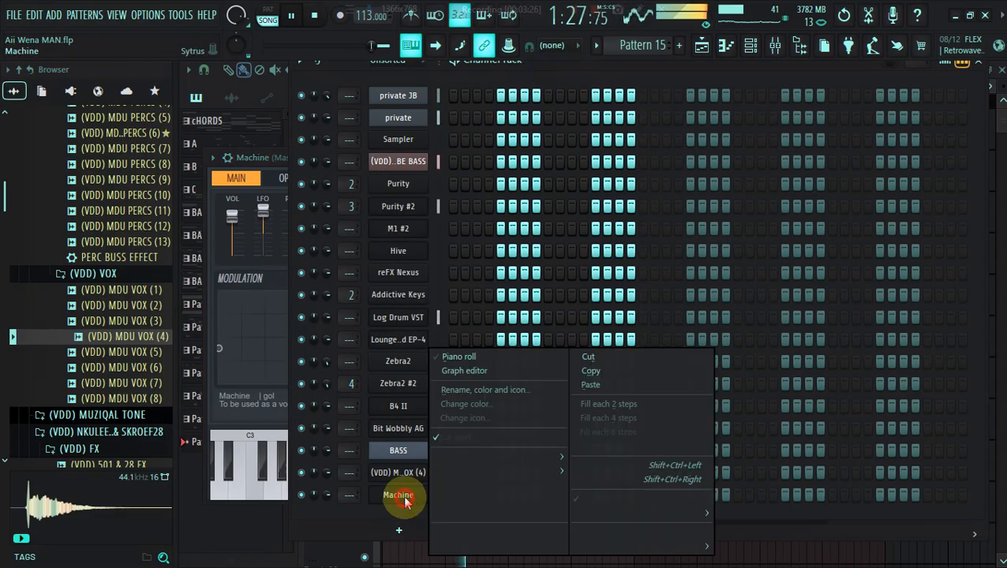
pyautogui.click(465, 361)
pyautogui.click(274, 231)
pyautogui.moveTo(281, 499); pyautogui.dragTo(268, 530)
pyautogui.press('space')
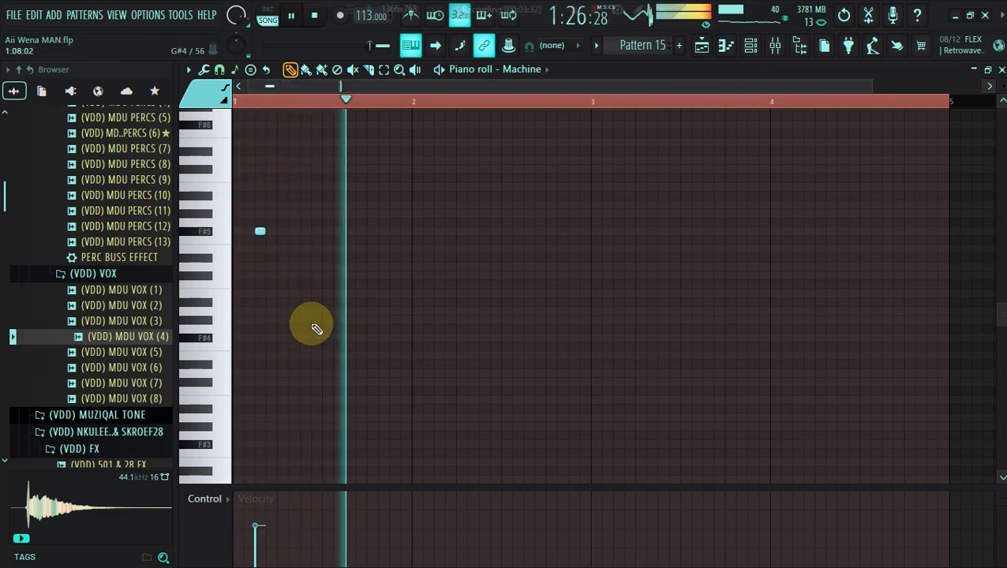
# Step: Draw a three-step F#5 note at step 7 and one-step F#5 notes at steps 11 and 15
pyautogui.click(304, 233)
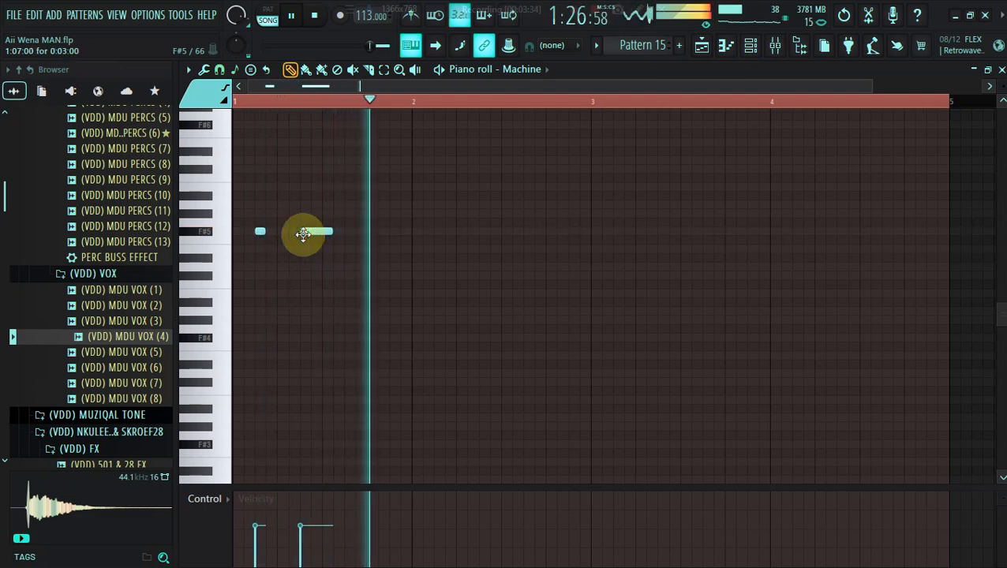
pyautogui.click(261, 232)
pyautogui.click(348, 234)
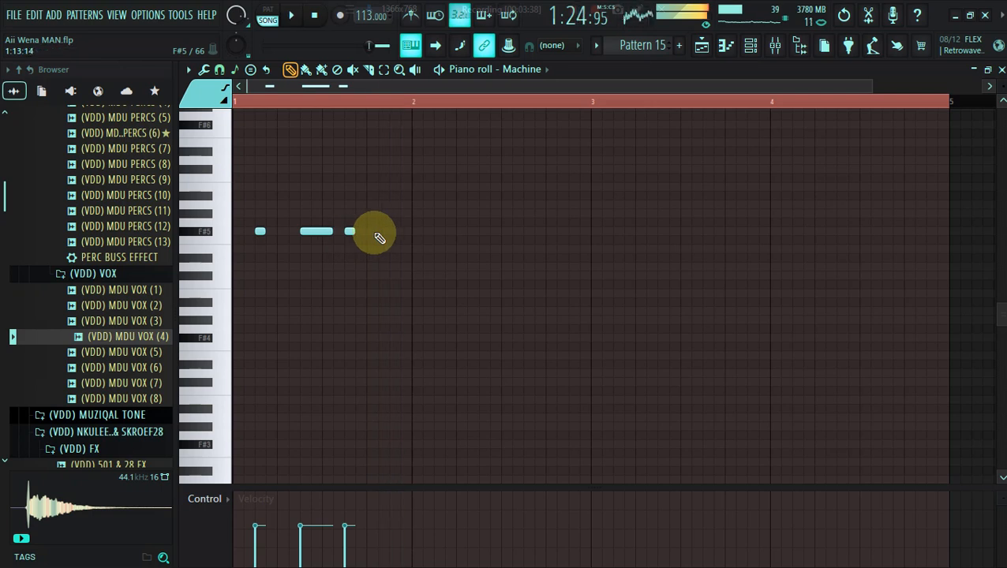
pyautogui.click(382, 233)
pyautogui.moveTo(383, 234); pyautogui.dragTo(390, 234)
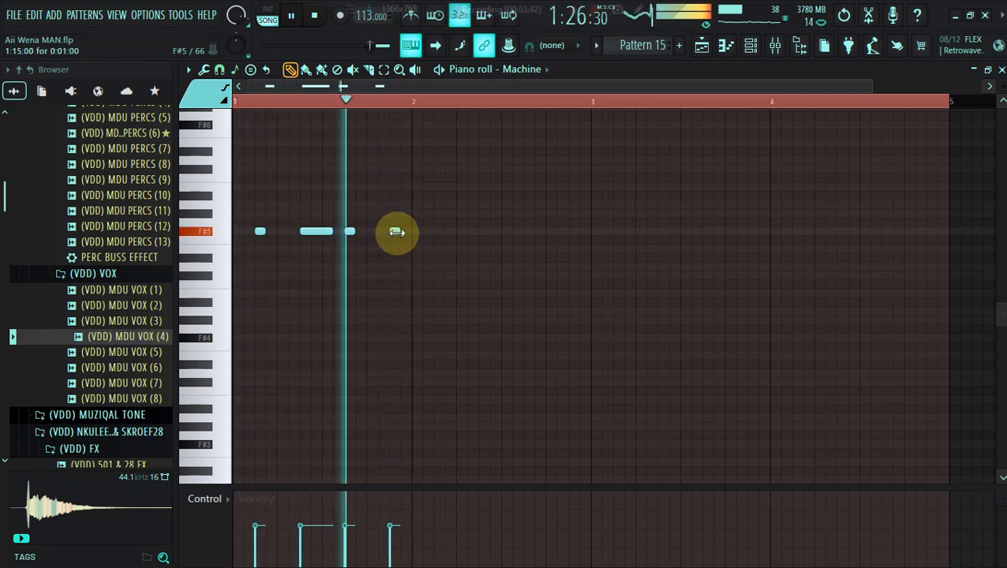
# Step: Add one-step B4 notes below the F#5 notes at steps 7 and 15
pyautogui.click(305, 310)
pyautogui.moveTo(304, 291); pyautogui.dragTo(305, 294)
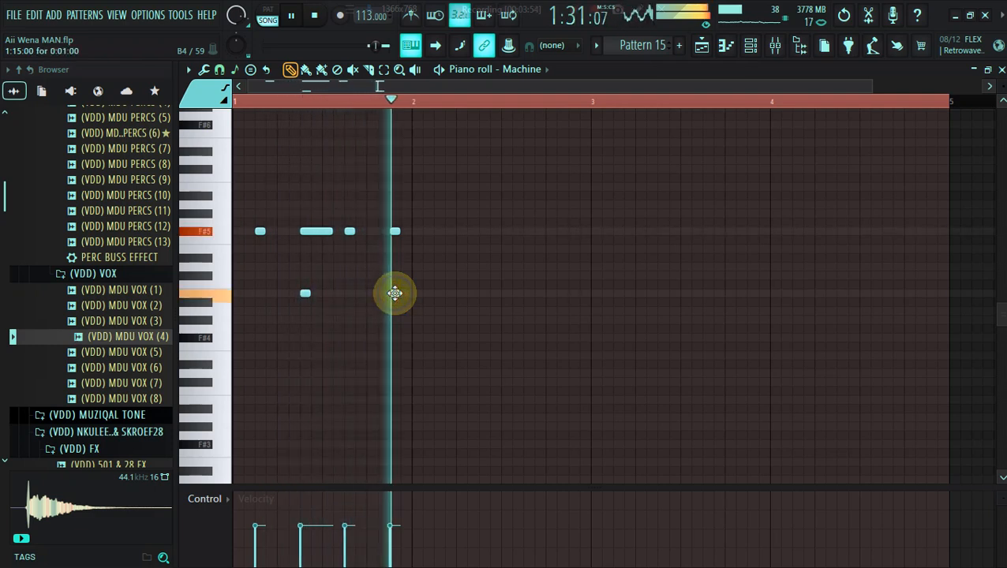
pyautogui.click(395, 293)
# Step: Adjust the Machine channel's volume and route it to mixer track 1
pyautogui.click(751, 47)
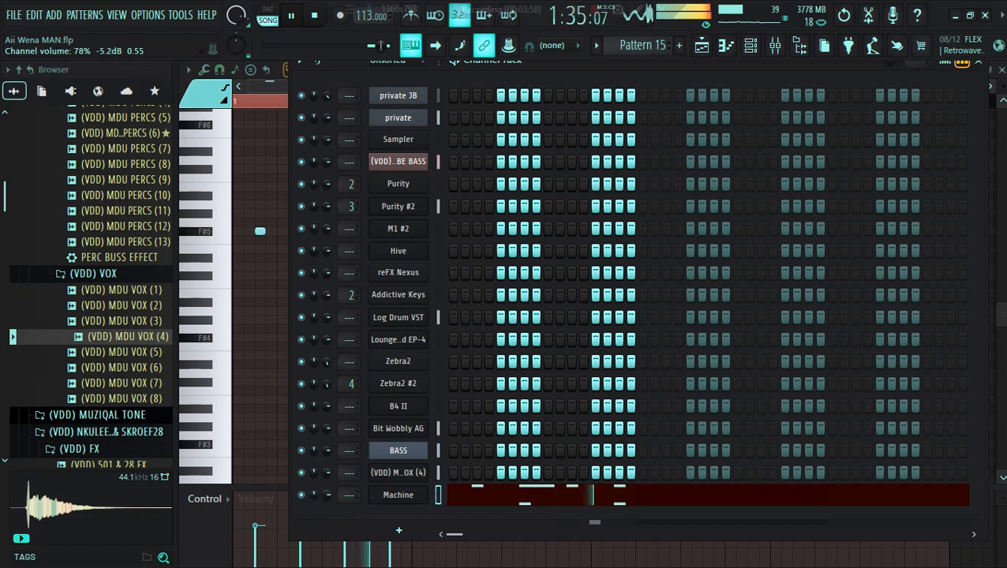
pyautogui.moveTo(327, 494); pyautogui.dragTo(326, 496)
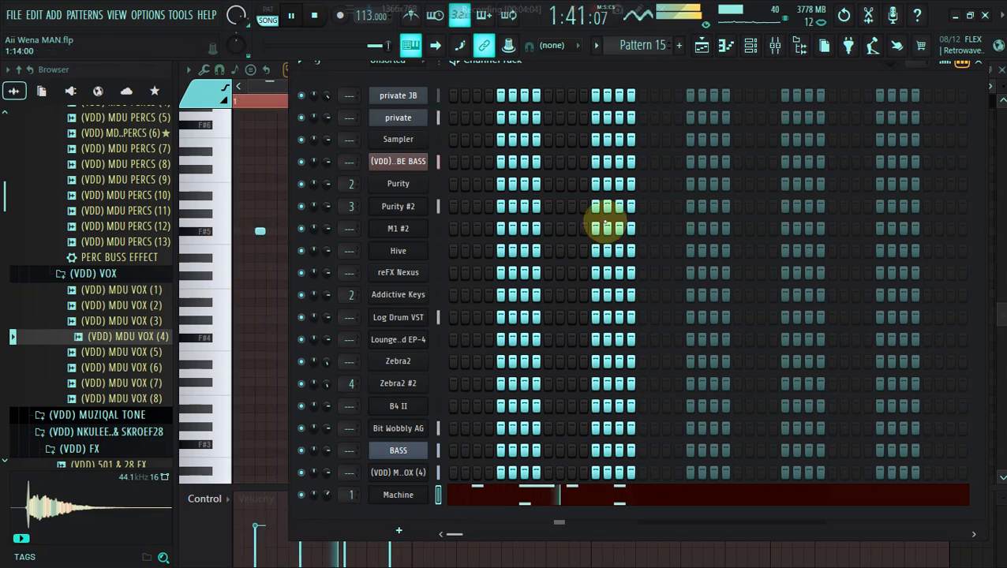
# Step: Paint Pattern 11 clips on Track 6 of the playlist from bar 41 through bar 48
pyautogui.click(719, 45)
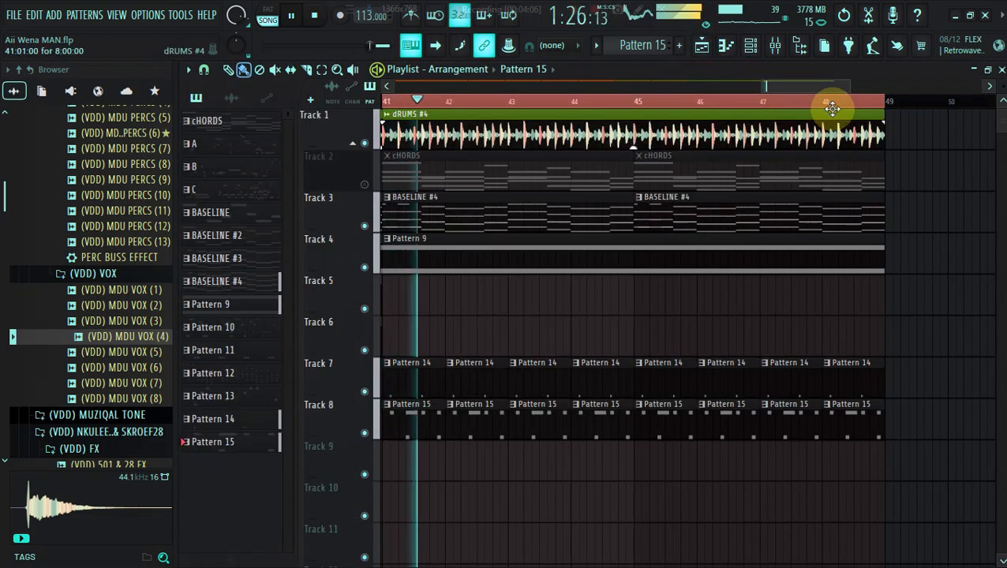
pyautogui.moveTo(847, 92); pyautogui.dragTo(836, 87)
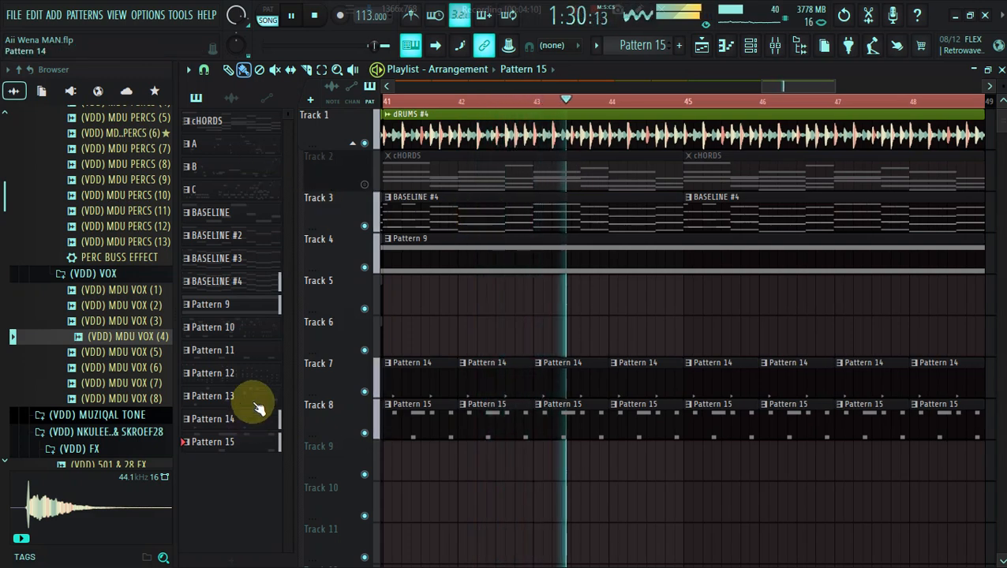
pyautogui.moveTo(269, 359)
pyautogui.mouseDown()
pyautogui.moveTo(461, 337)
pyautogui.moveTo(938, 333)
pyautogui.mouseUp()
# Step: Open the first Pattern 15 clip on Track 8 for editing in the piano roll
pyautogui.click(432, 422)
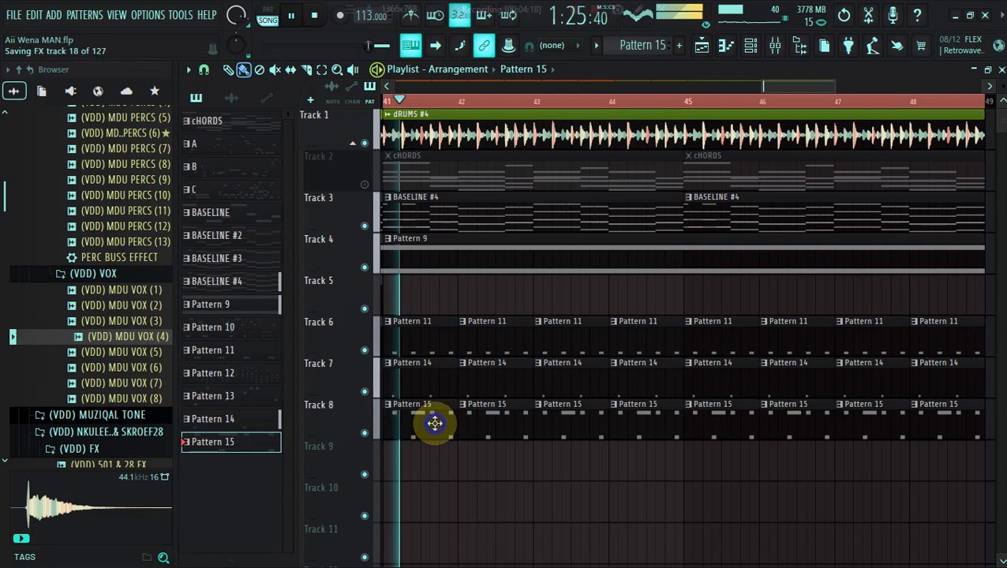
pyautogui.doubleClick(435, 423)
# Step: Try replacing the long F#5 note at step 7 with a one-step note, and undo the edit
pyautogui.click(307, 293)
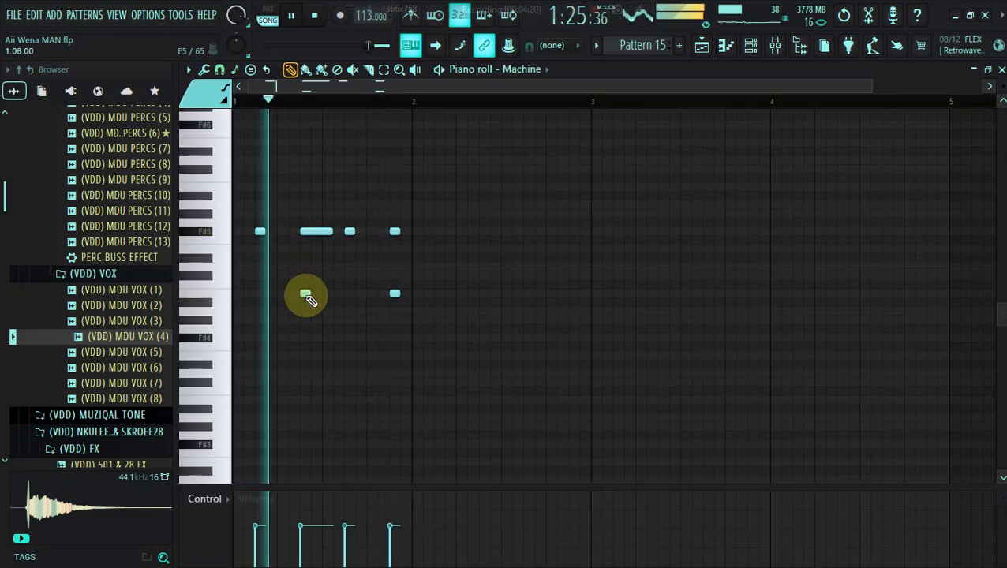
pyautogui.rightClick(304, 231)
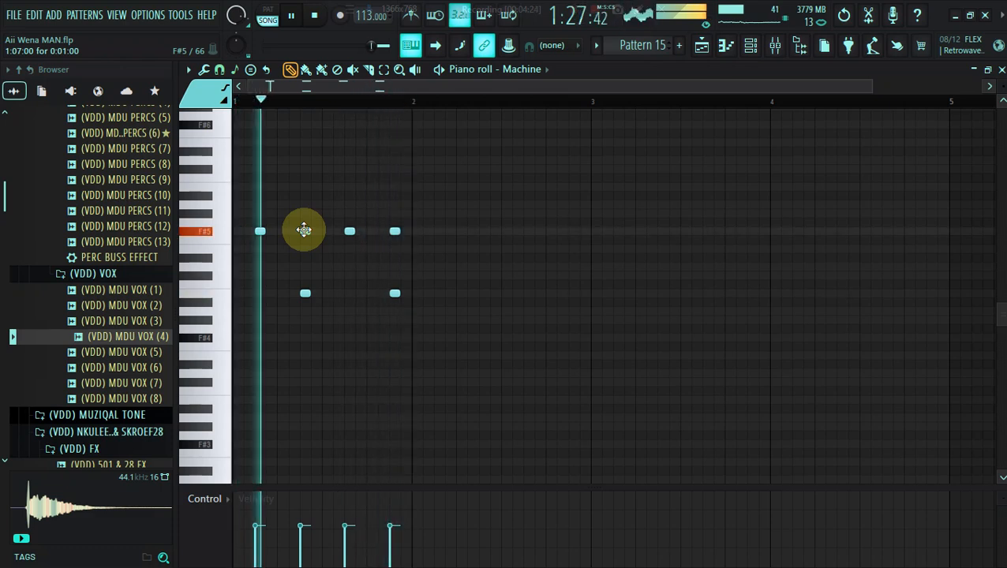
pyautogui.hotkey('ctrl', 'z')
pyautogui.hotkey('ctrl', 'z')
# Step: Delete the B4 note at step 7 of Pattern 15 and return to the playlist
pyautogui.rightClick(303, 294)
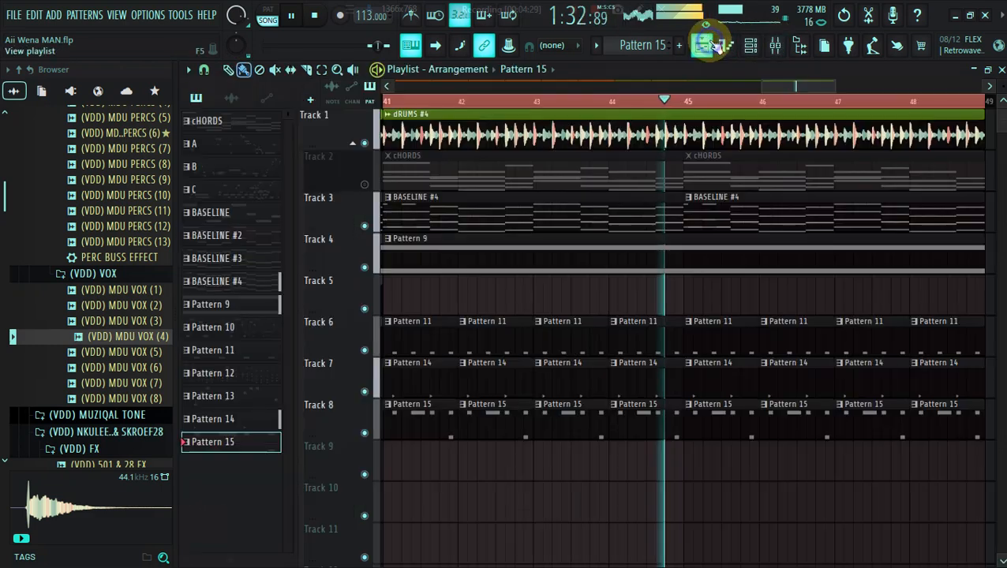
pyautogui.click(707, 45)
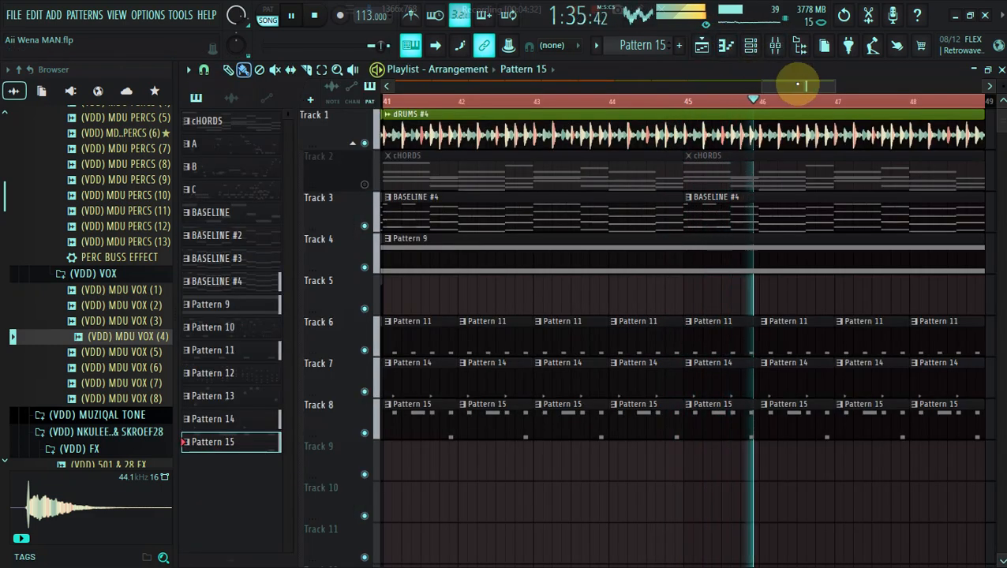
# Step: Unmute Track 2 in the playlist and make the cHORDS clip at bar 41 unique
pyautogui.moveTo(764, 86)
pyautogui.mouseDown()
pyautogui.moveTo(622, 93)
pyautogui.moveTo(506, 113)
pyautogui.moveTo(612, 90)
pyautogui.moveTo(771, 90)
pyautogui.moveTo(745, 90)
pyautogui.mouseUp()
pyautogui.click(870, 173)
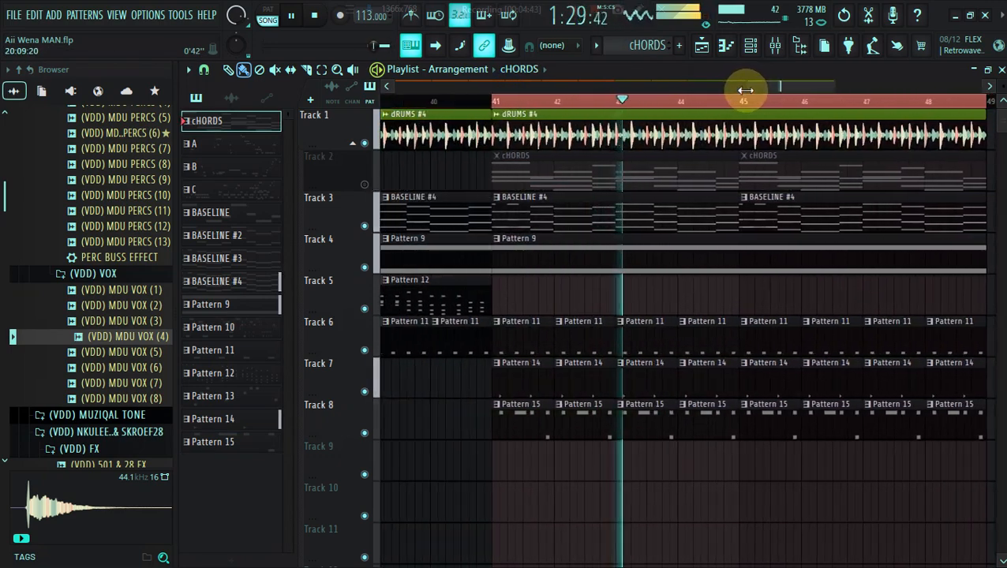
pyautogui.click(365, 184)
pyautogui.click(493, 156)
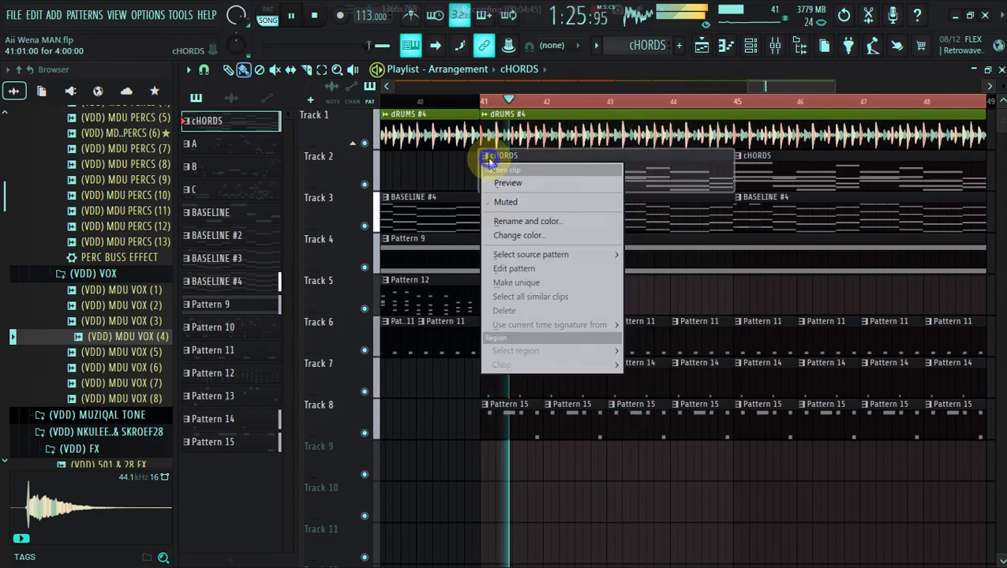
pyautogui.click(517, 282)
# Step: Replace the cHORDS clip at bar 45 on Track 2 with the unique copy of the pattern
pyautogui.rightClick(771, 171)
pyautogui.click(704, 175)
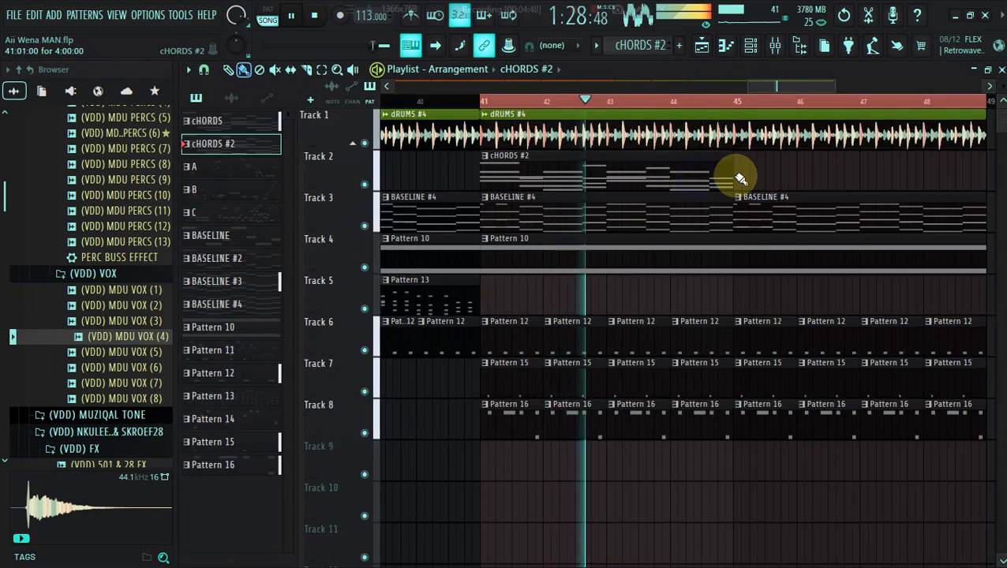
pyautogui.click(740, 175)
# Step: Copy the Purity channel's chord notes in cHORDS #2 and paste them into the M1 #2 channel
pyautogui.click(750, 46)
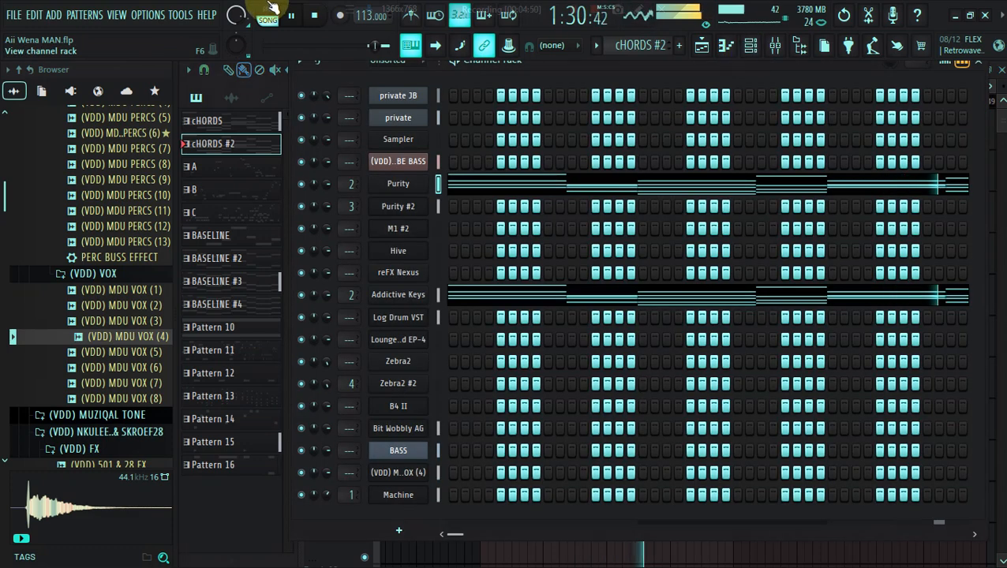
pyautogui.rightClick(406, 172)
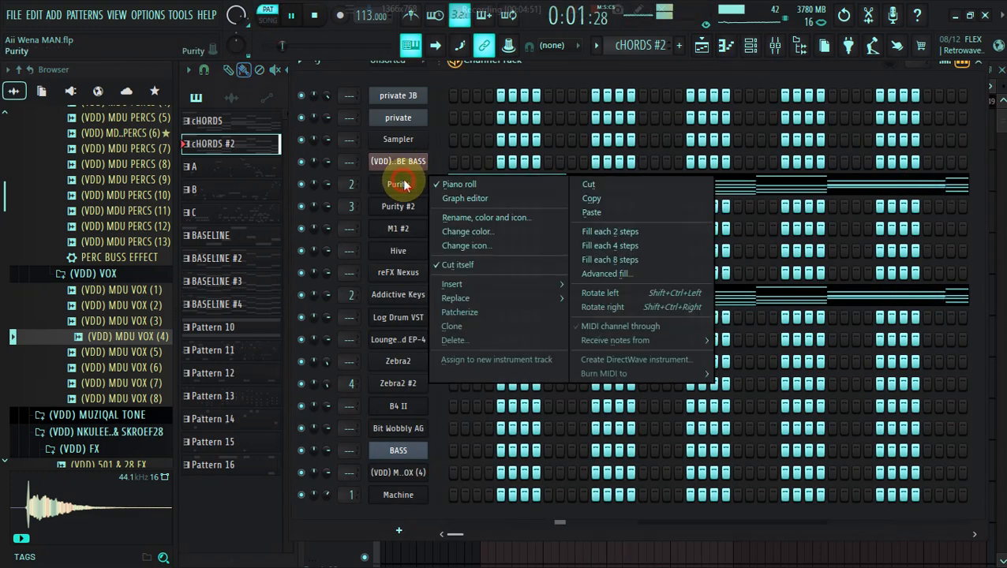
pyautogui.click(577, 197)
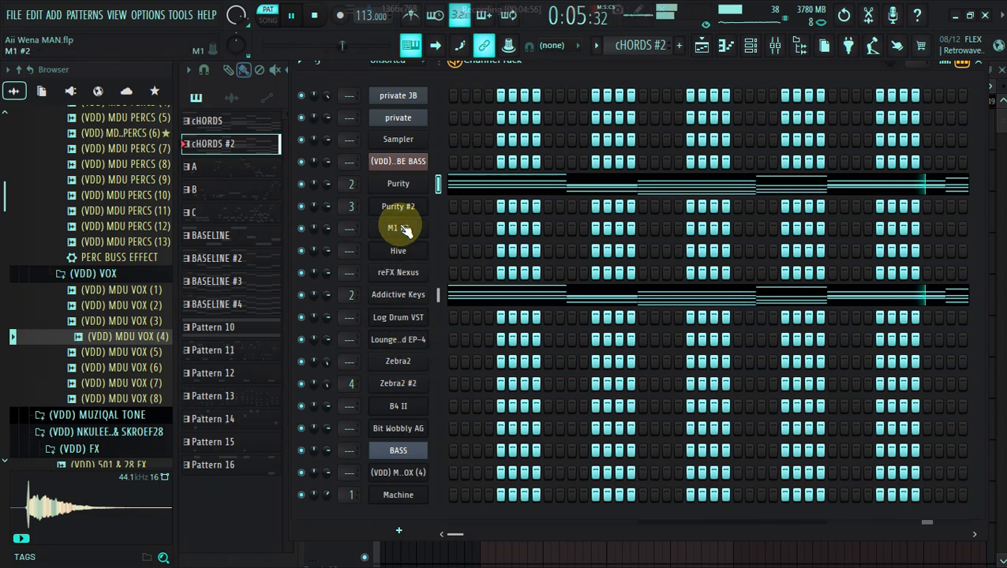
pyautogui.click(403, 227)
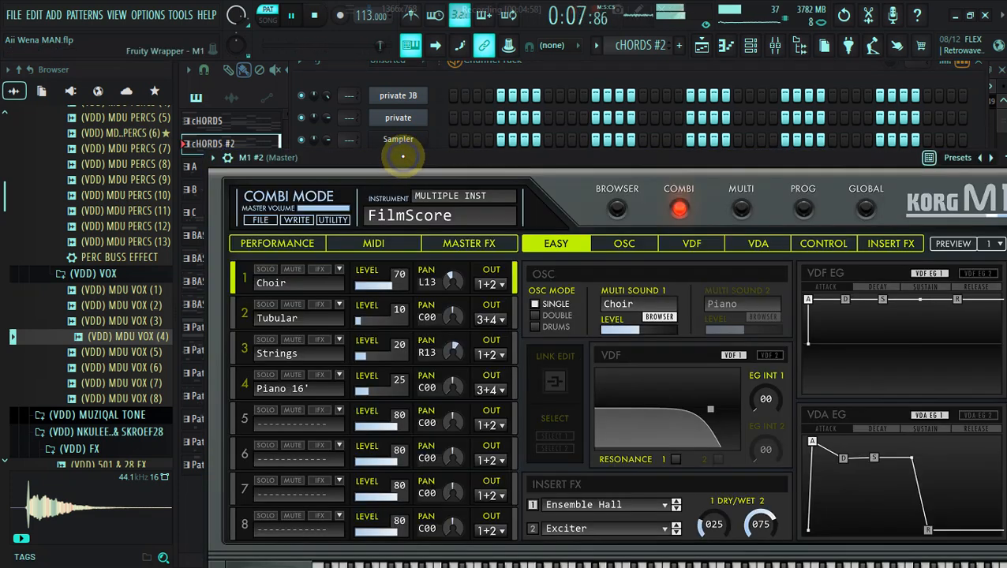
pyautogui.click(410, 120)
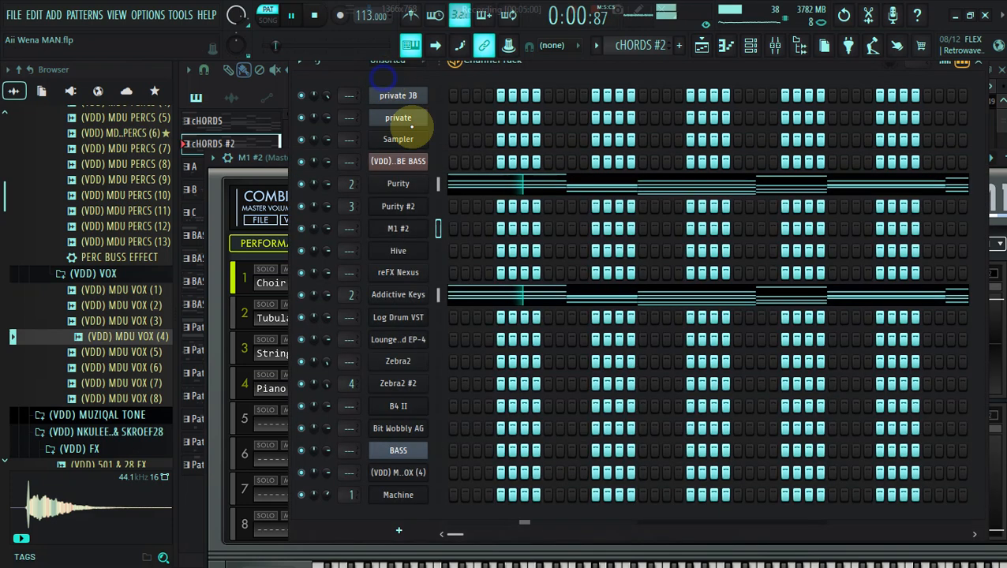
pyautogui.rightClick(410, 229)
pyautogui.click(505, 226)
# Step: Cut the chord notes from the Purity and Addictive Keys channels of cHORDS #2
pyautogui.rightClick(399, 187)
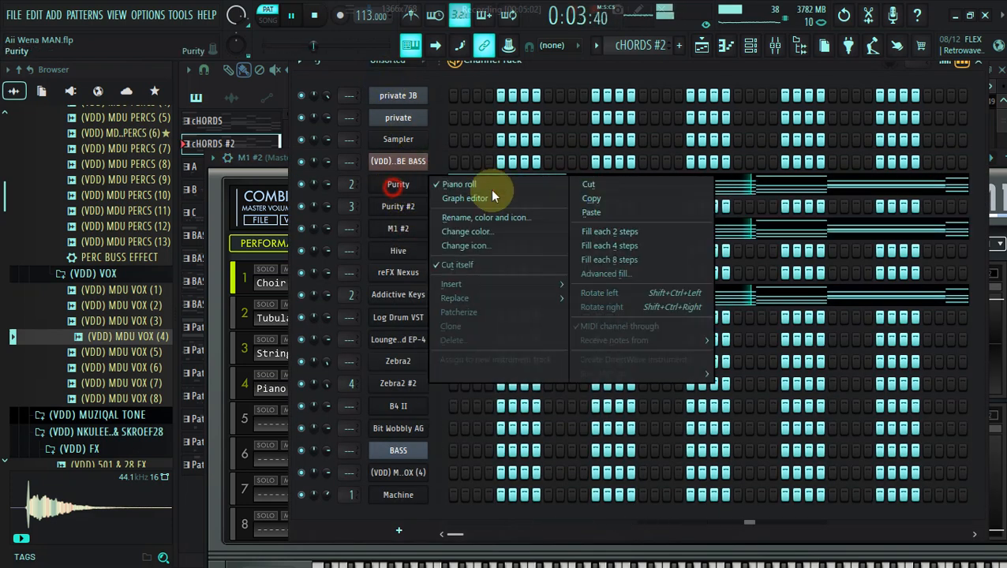
pyautogui.click(595, 185)
pyautogui.rightClick(402, 295)
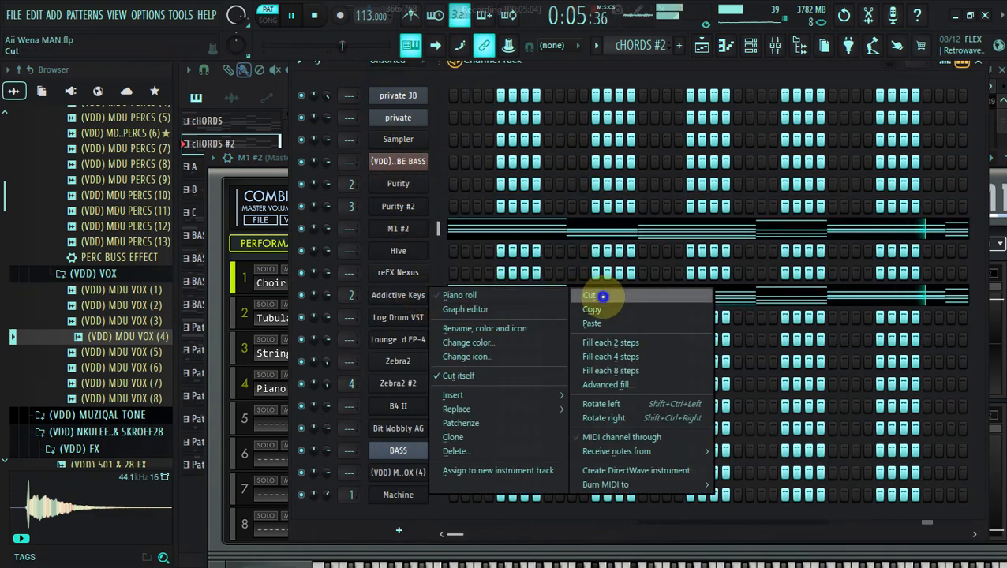
pyautogui.click(597, 294)
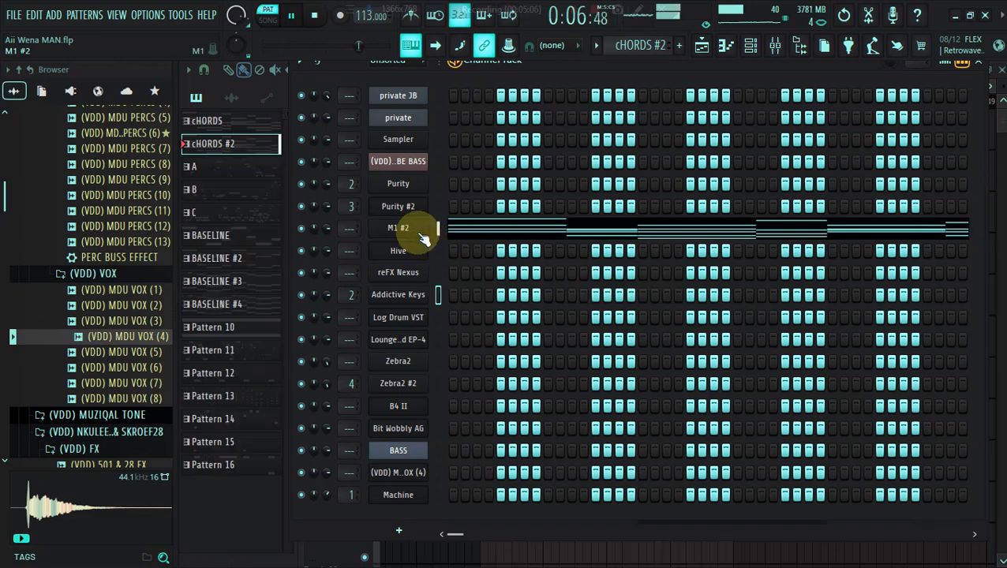
# Step: Open the M1 #2 combi browser, clear the instrument and character filters, and filter by Pops/Rock
pyautogui.click(418, 234)
pyautogui.moveTo(442, 134); pyautogui.dragTo(408, 82)
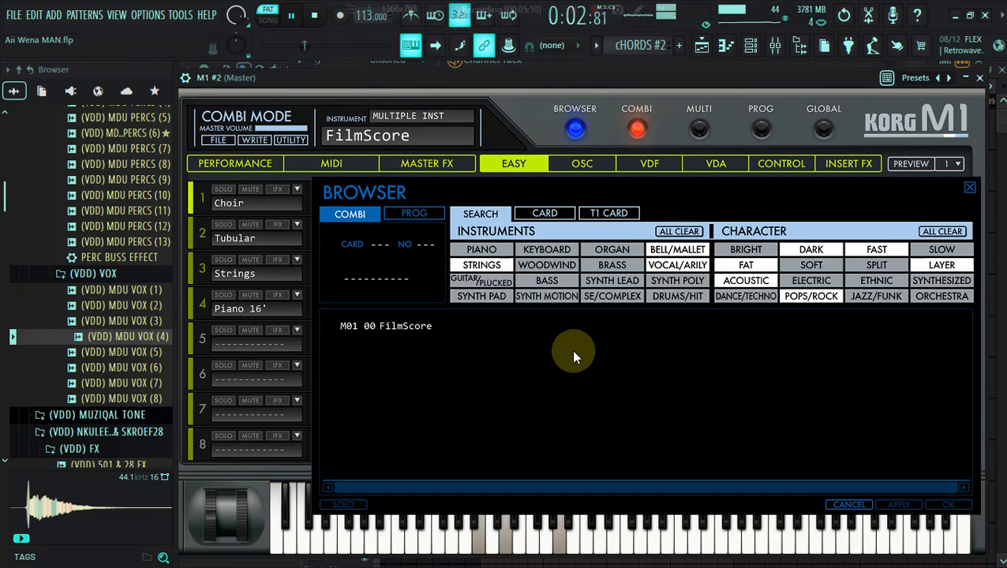
pyautogui.click(677, 265)
pyautogui.click(680, 231)
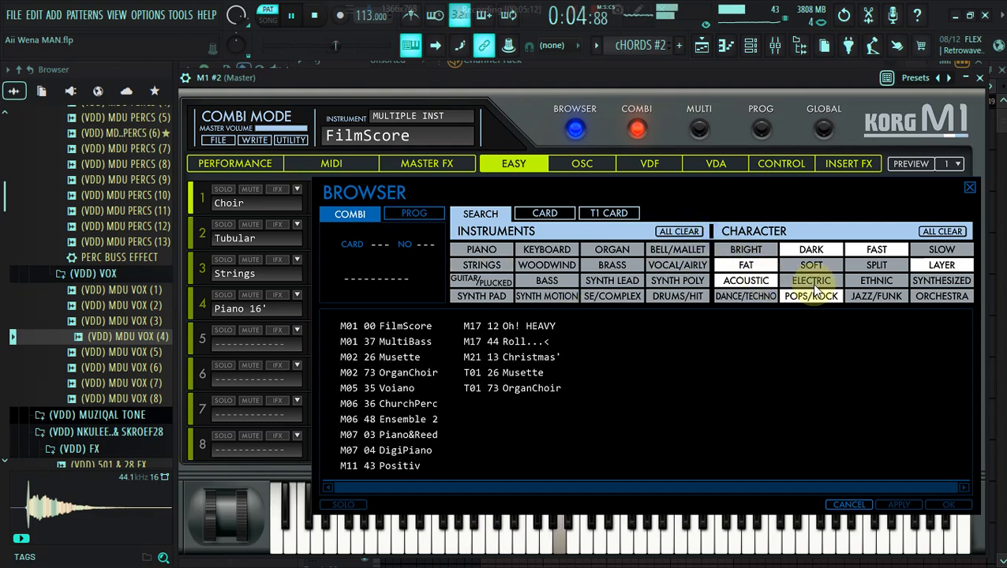
pyautogui.click(951, 233)
pyautogui.click(794, 298)
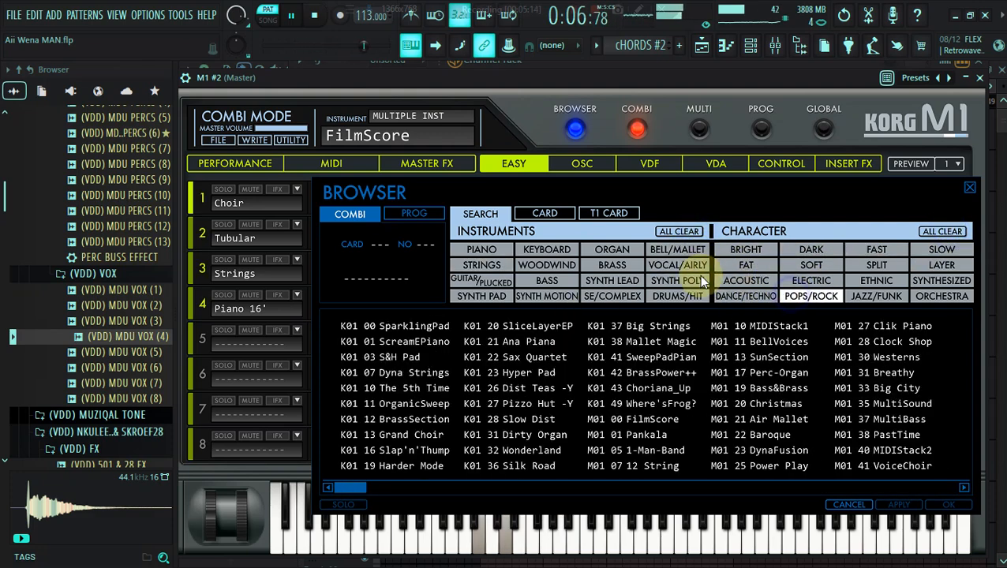
# Step: Filter the combis by Synth Poly and audition Mr. Keys, Binger, Wood-Synth and Hollywood
pyautogui.click(677, 280)
pyautogui.click(673, 327)
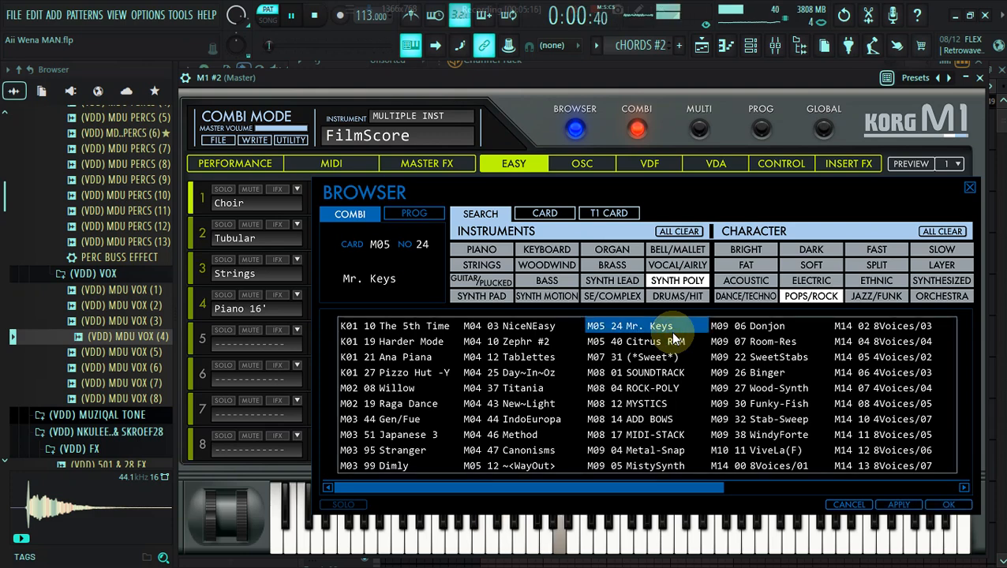
pyautogui.click(738, 372)
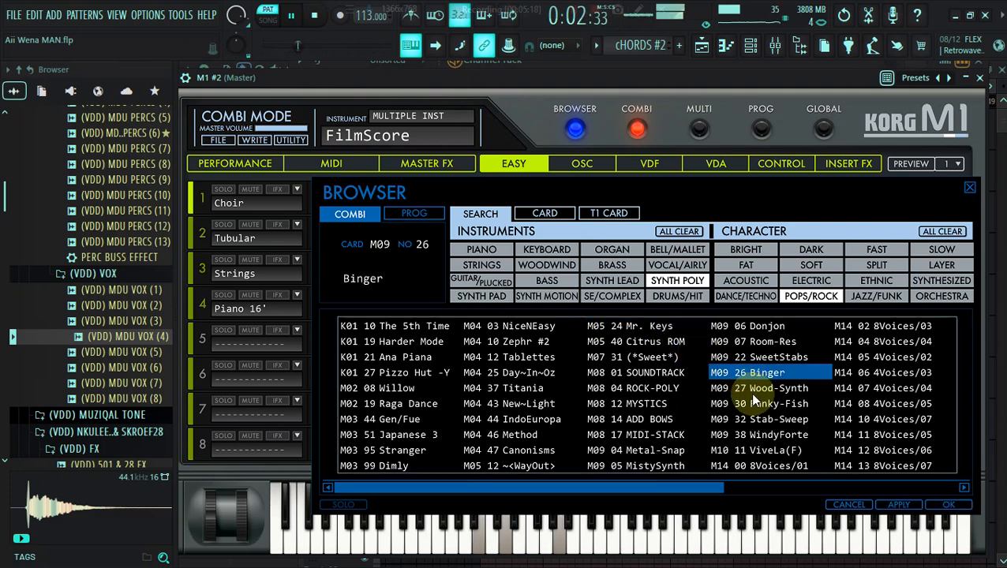
pyautogui.click(753, 393)
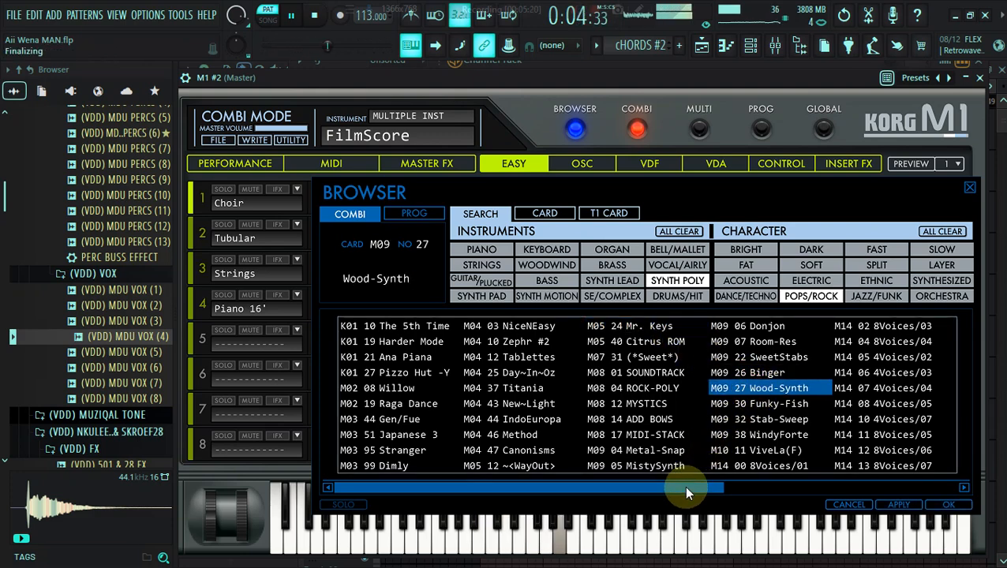
pyautogui.scroll(-3, 872, 382)
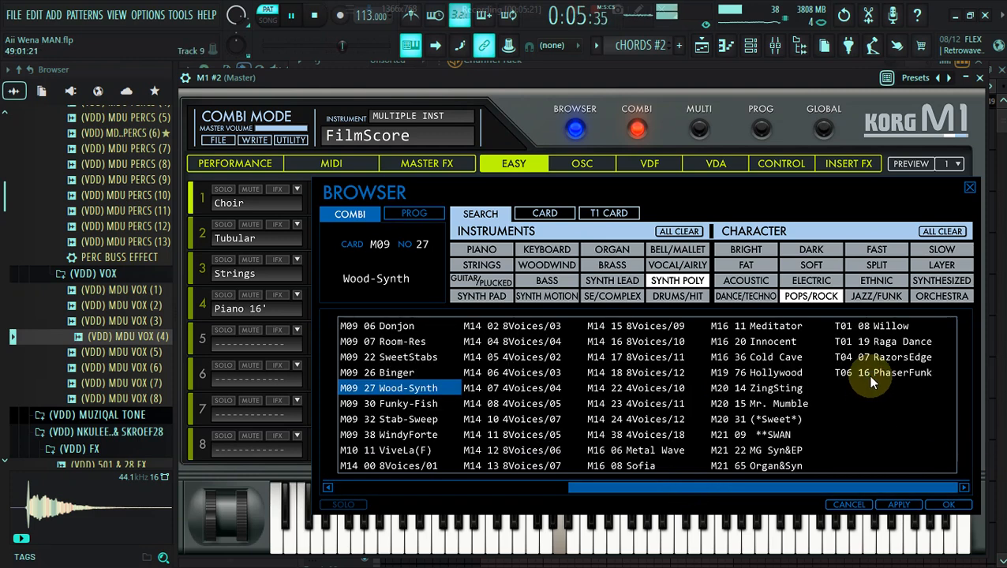
pyautogui.click(756, 377)
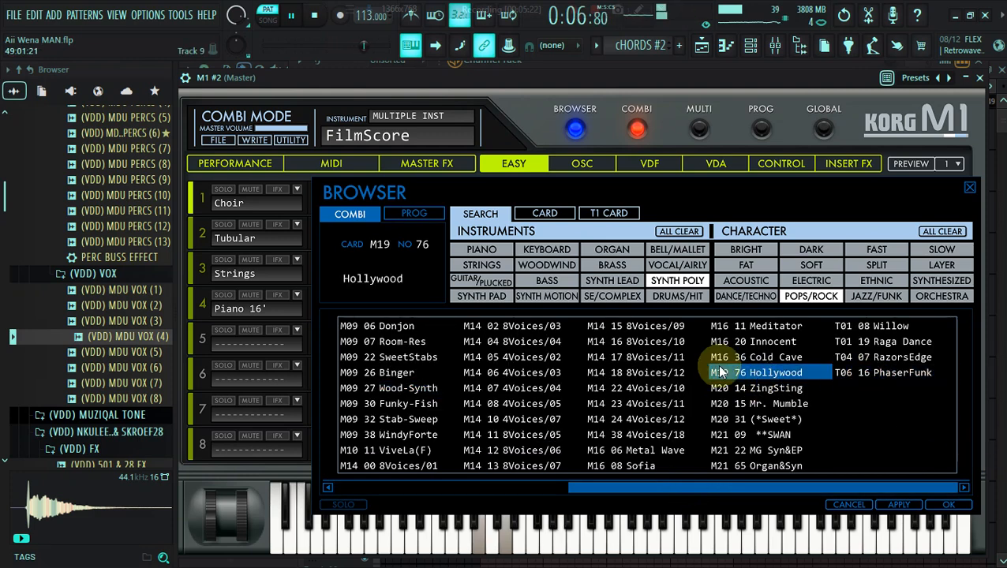
# Step: Switch the instrument filter to Synth Motion, audition its combis, and choose Choriana_Up for the chords
pyautogui.click(564, 297)
pyautogui.click(640, 360)
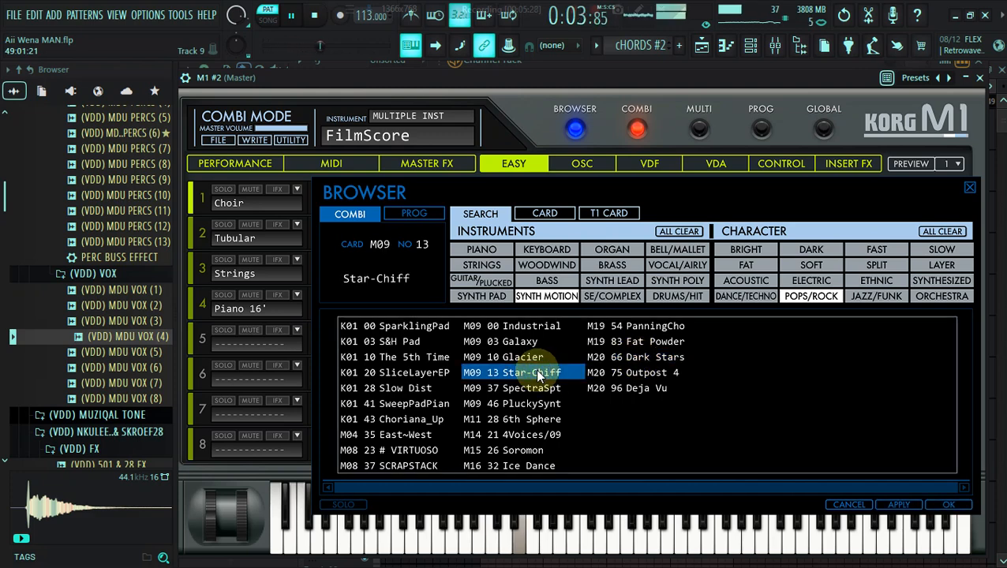
pyautogui.click(406, 343)
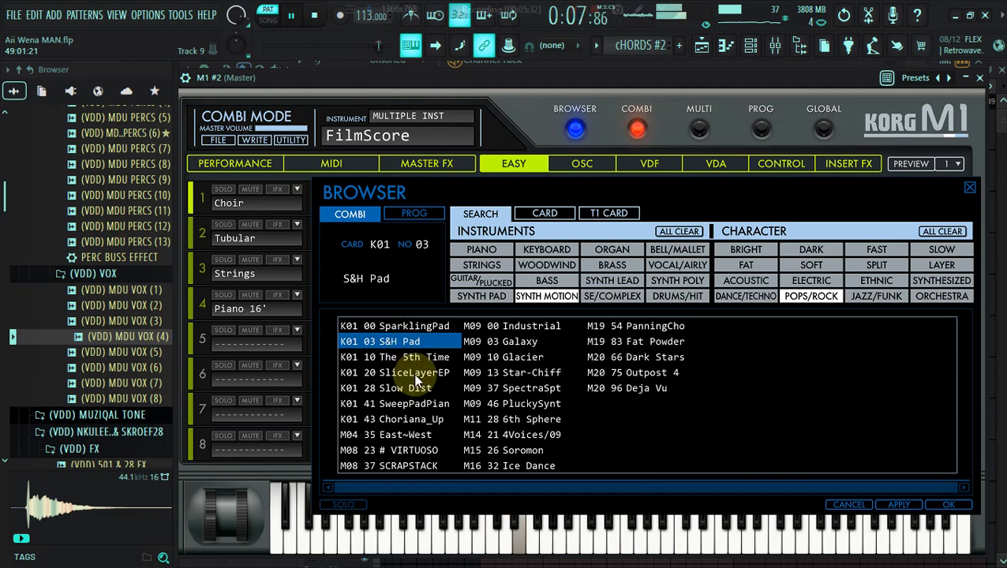
pyautogui.click(412, 373)
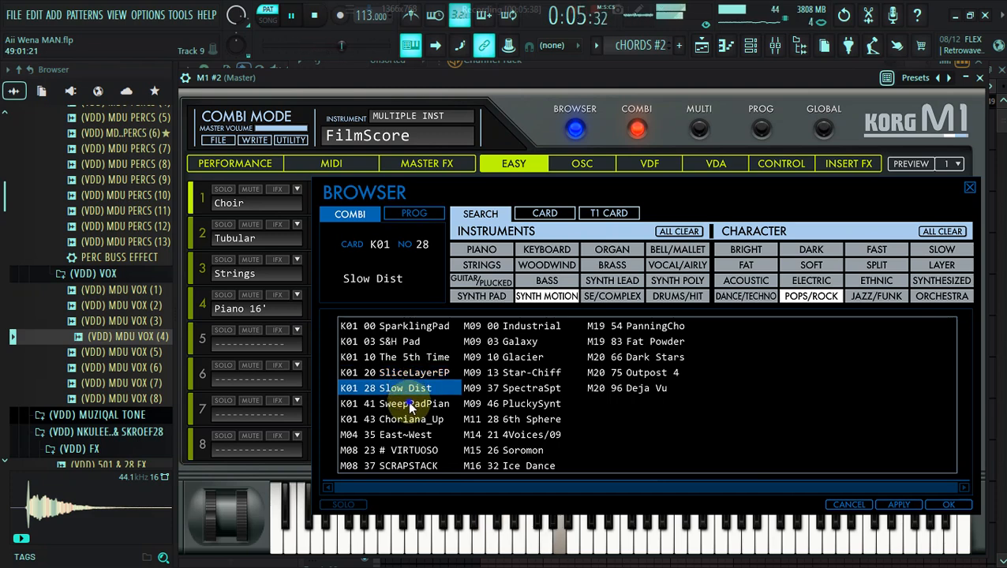
pyautogui.click(408, 401)
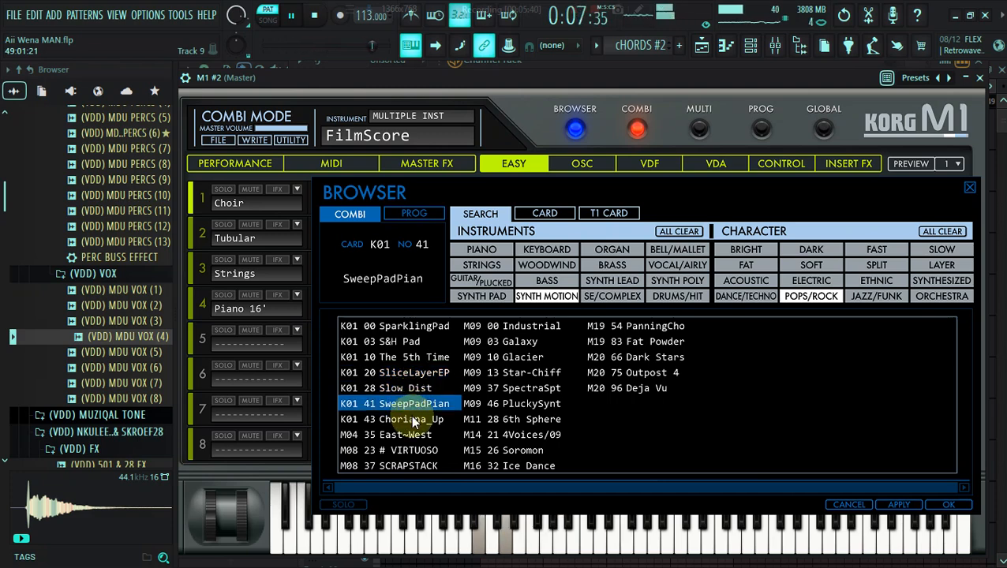
pyautogui.click(413, 421)
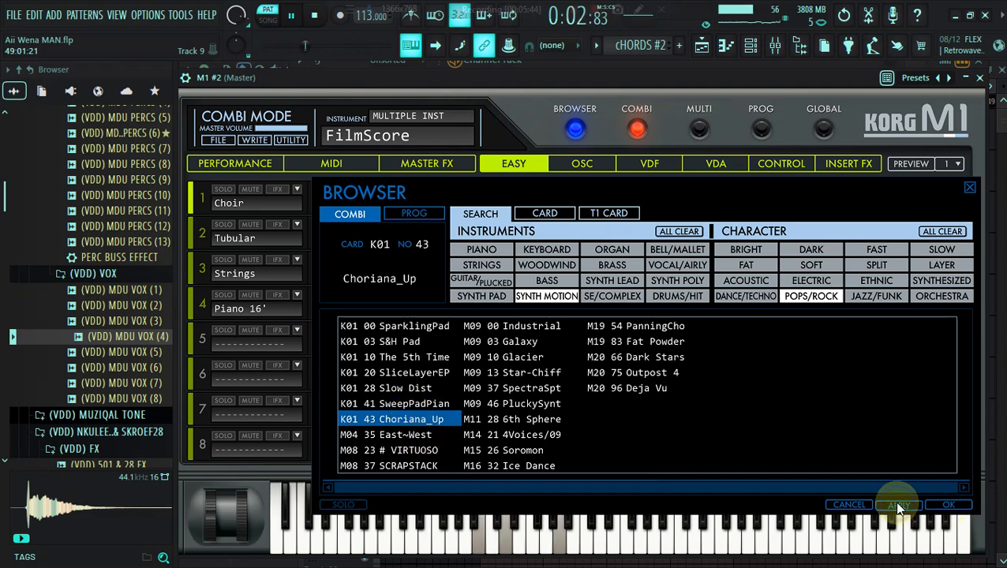
# Step: Route the M1 #2 channel to mixer track 1 and return to the playlist
pyautogui.click(703, 47)
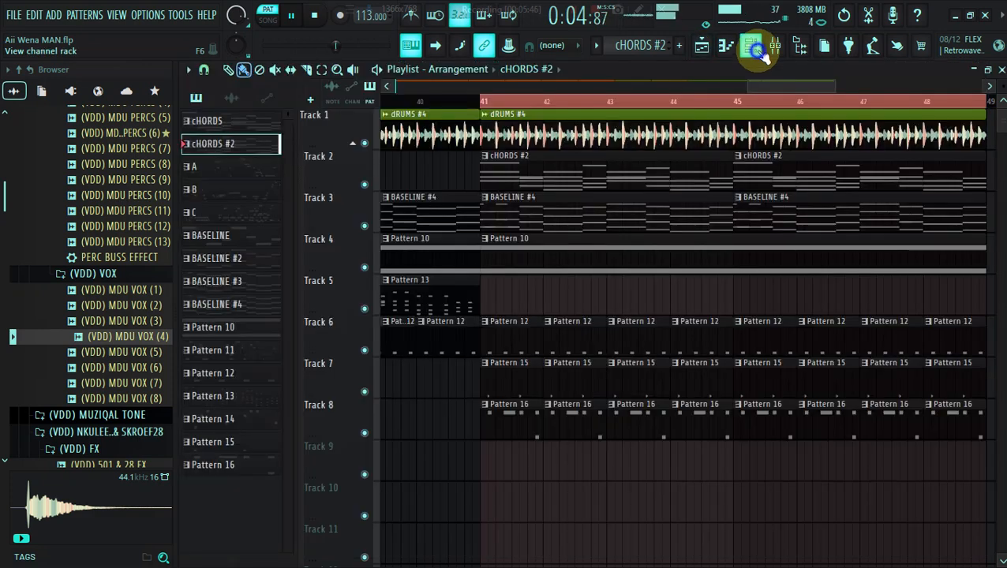
pyautogui.click(753, 47)
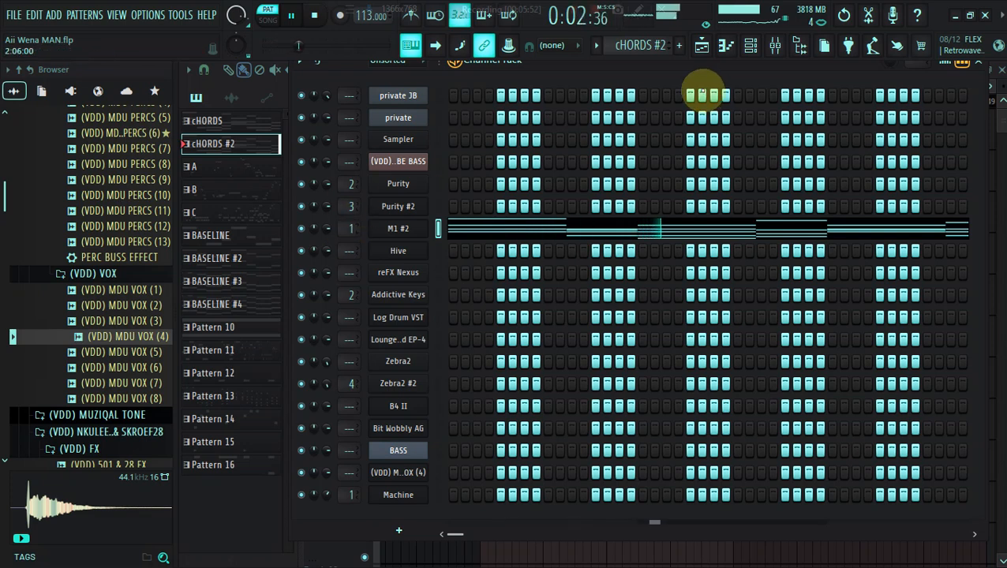
pyautogui.click(708, 45)
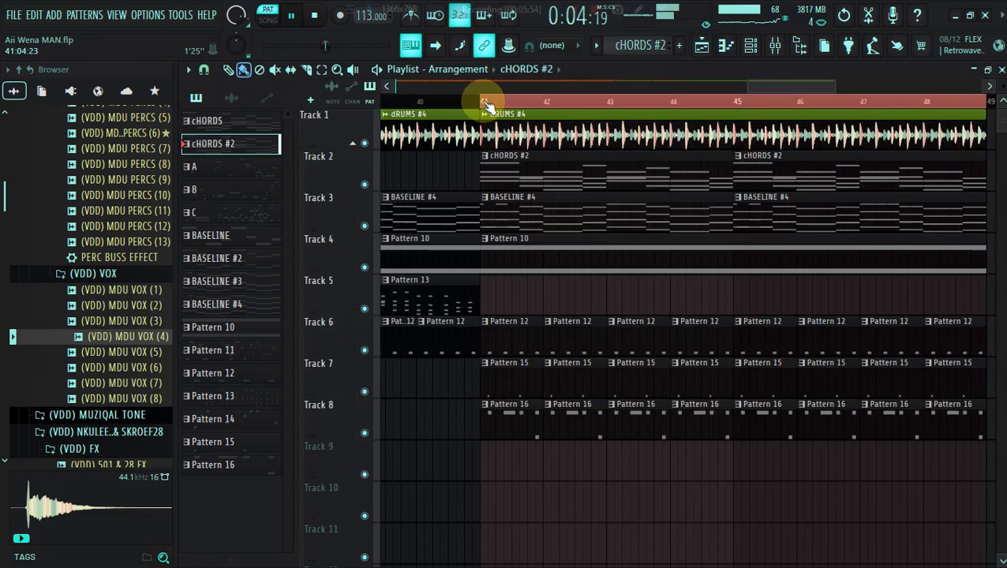
# Step: Play the song from bar 41 to check the M1 #2 chords in the mix
pyautogui.click(487, 105)
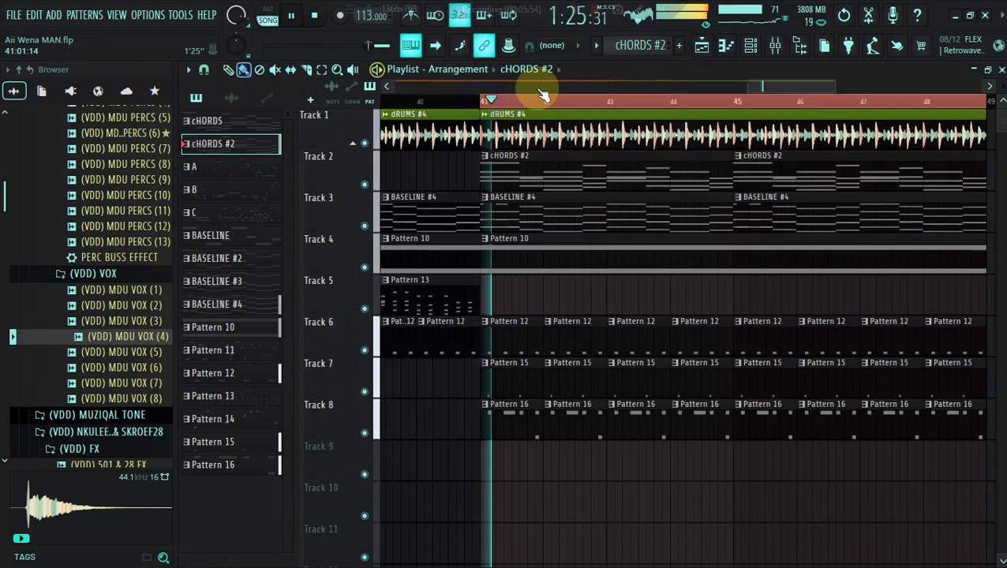
pyautogui.click(754, 47)
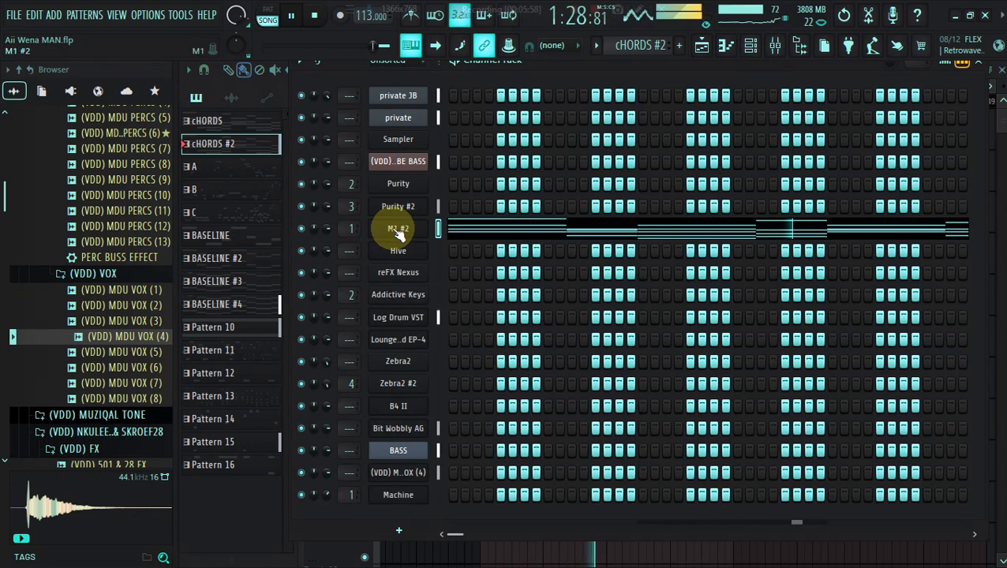
pyautogui.click(705, 43)
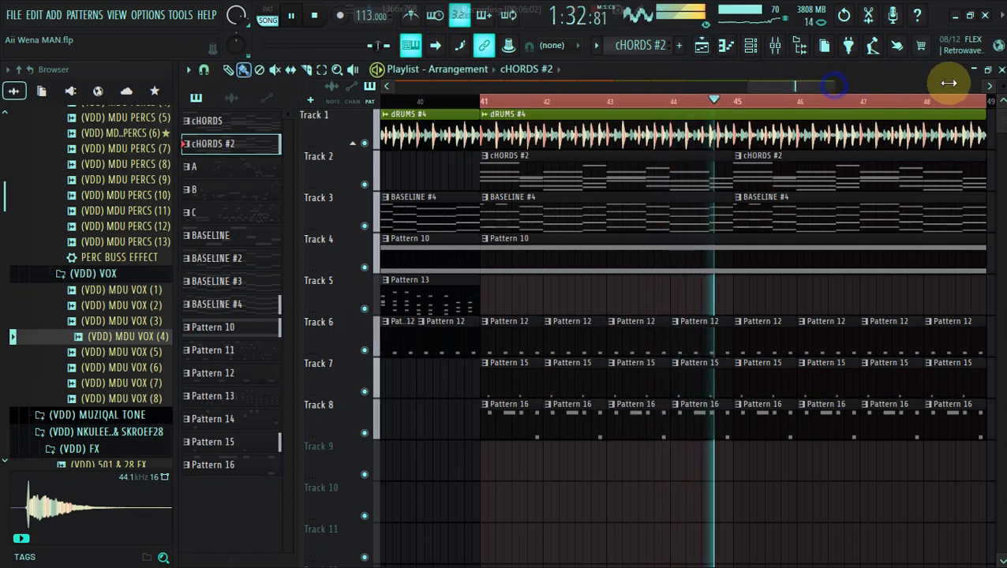
# Step: Place a cHORDS #2 clip on Track 2 and a dRUMS #5 clip on Track 4 at bar 49
pyautogui.moveTo(834, 85); pyautogui.dragTo(971, 84)
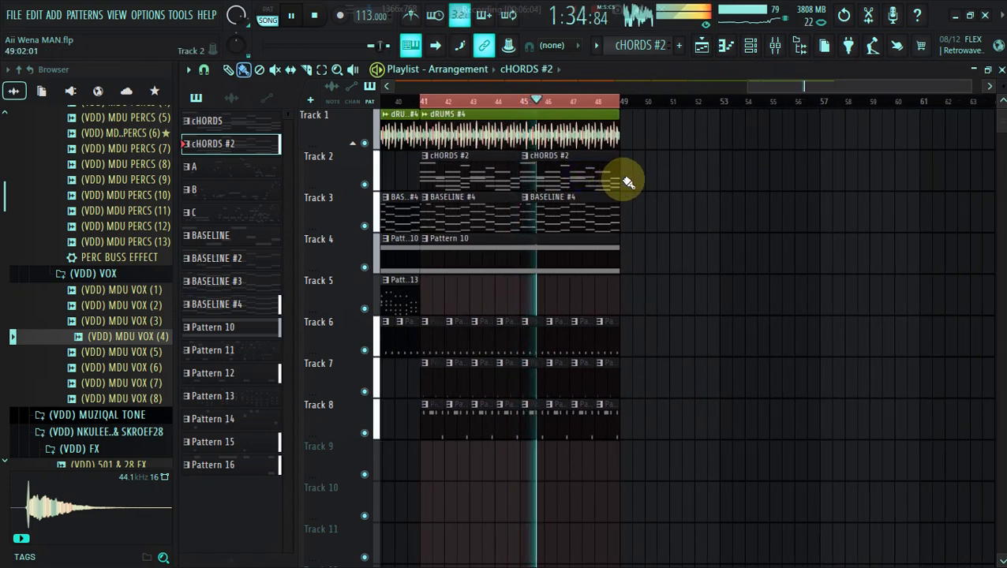
pyautogui.click(627, 182)
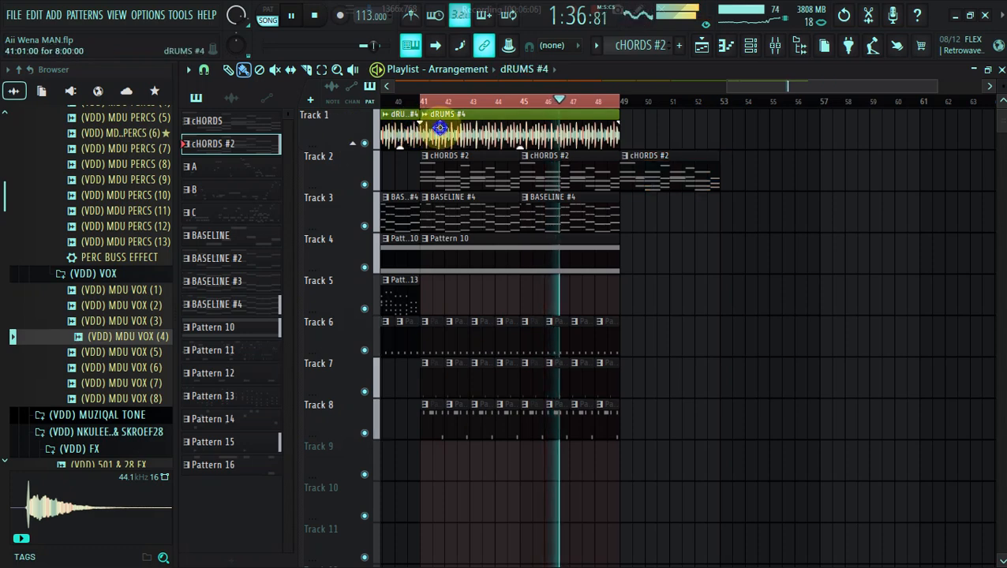
pyautogui.click(440, 128)
pyautogui.click(258, 213)
pyautogui.click(645, 258)
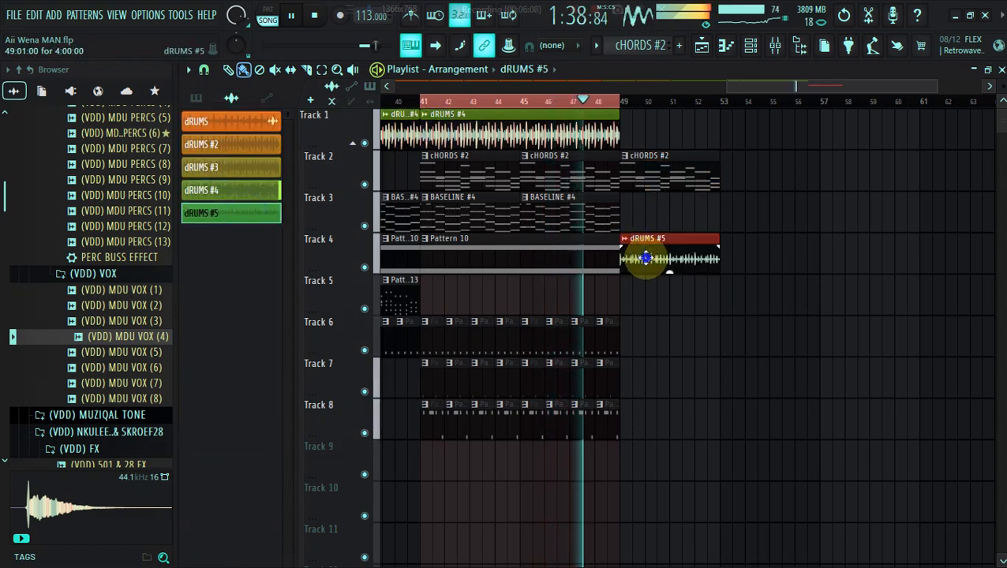
# Step: Clear the time selection over bars 41 to 48 and play the arrangement from bar 49
pyautogui.doubleClick(646, 258)
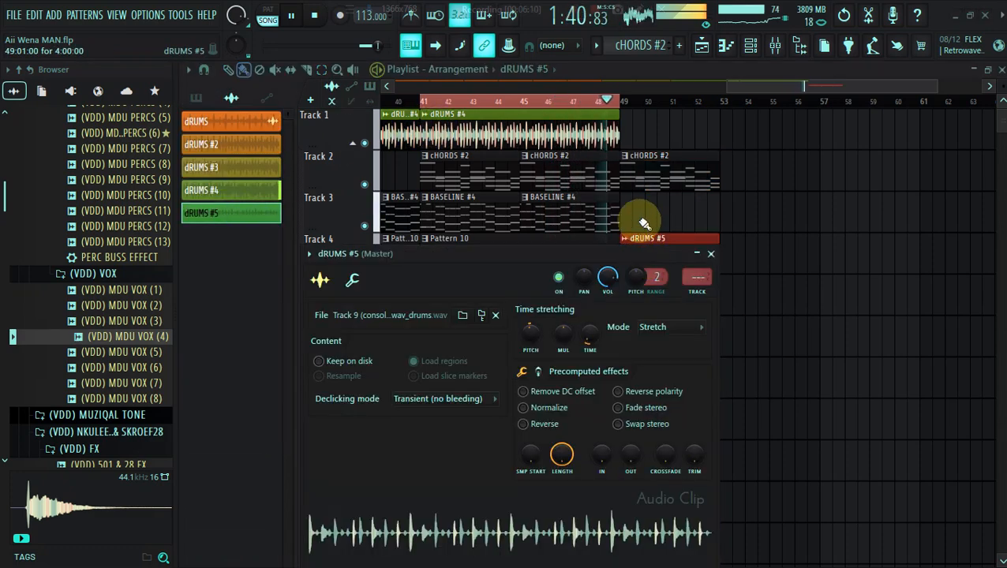
pyautogui.doubleClick(623, 103)
pyautogui.click(622, 102)
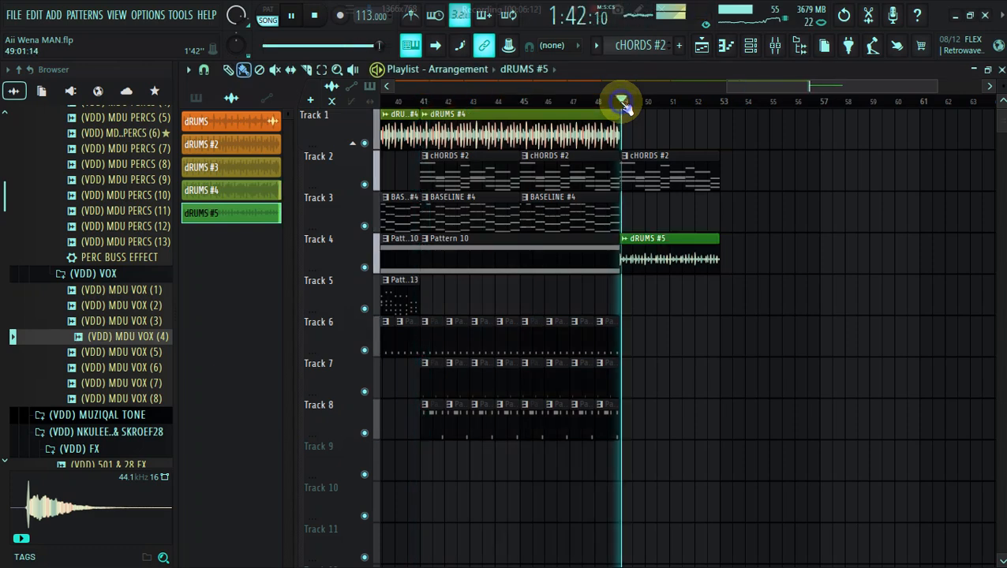
# Step: Select bars 49 to 52 as the playback loop and show the channel rack for the cHORDS #2 pattern
pyautogui.moveTo(938, 86); pyautogui.dragTo(857, 73)
pyautogui.moveTo(929, 102); pyautogui.dragTo(779, 111)
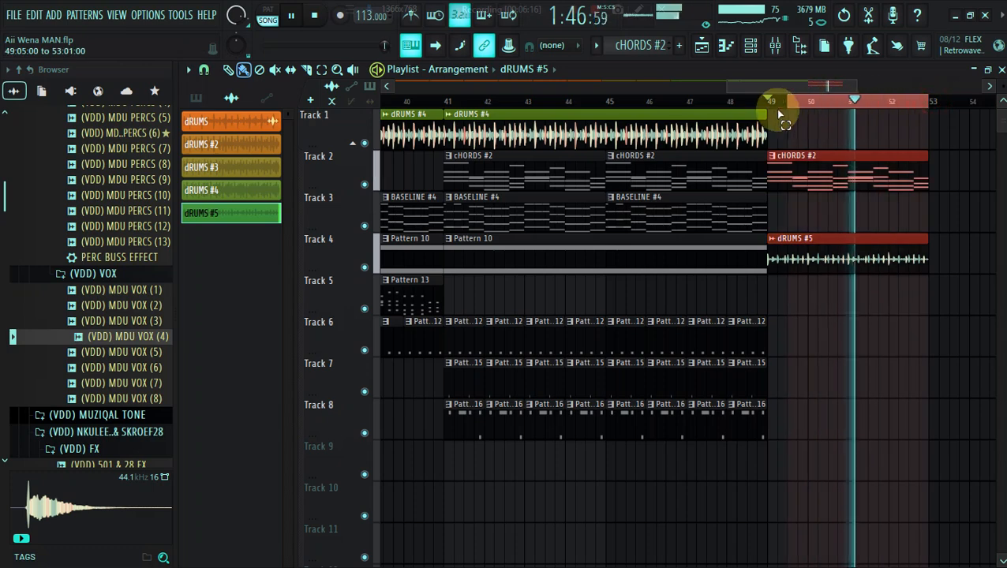
pyautogui.click(460, 167)
pyautogui.click(750, 45)
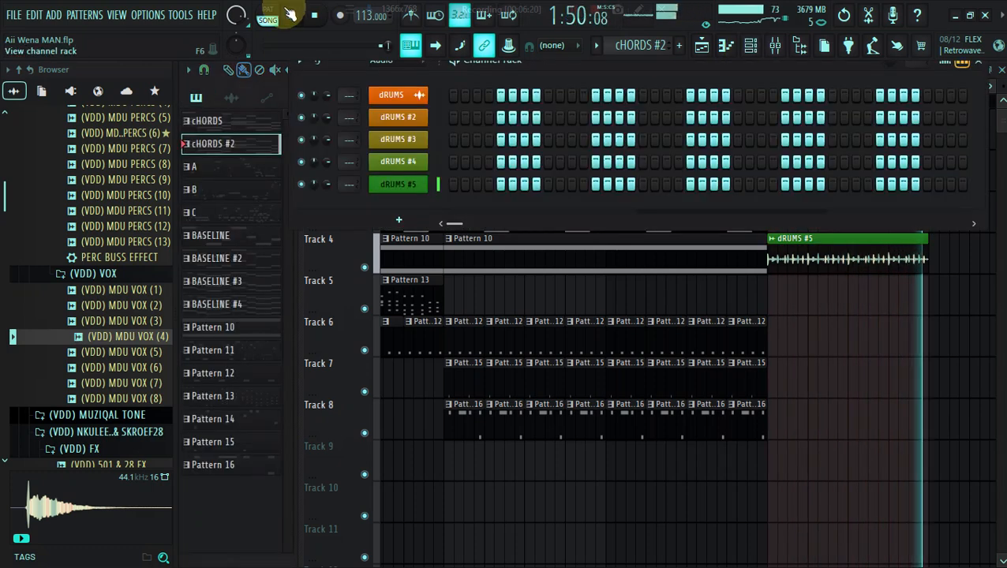
# Step: Play the cHORDS #2 pattern on its own and open the patch browser of the M1 #2 instrument
pyautogui.click(268, 10)
pyautogui.click(390, 110)
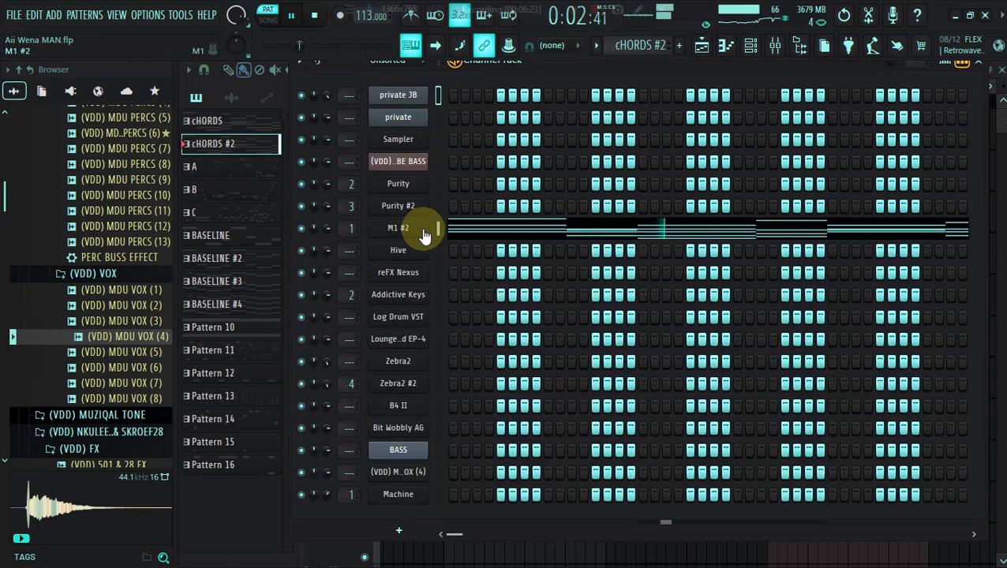
pyautogui.click(424, 234)
pyautogui.click(401, 117)
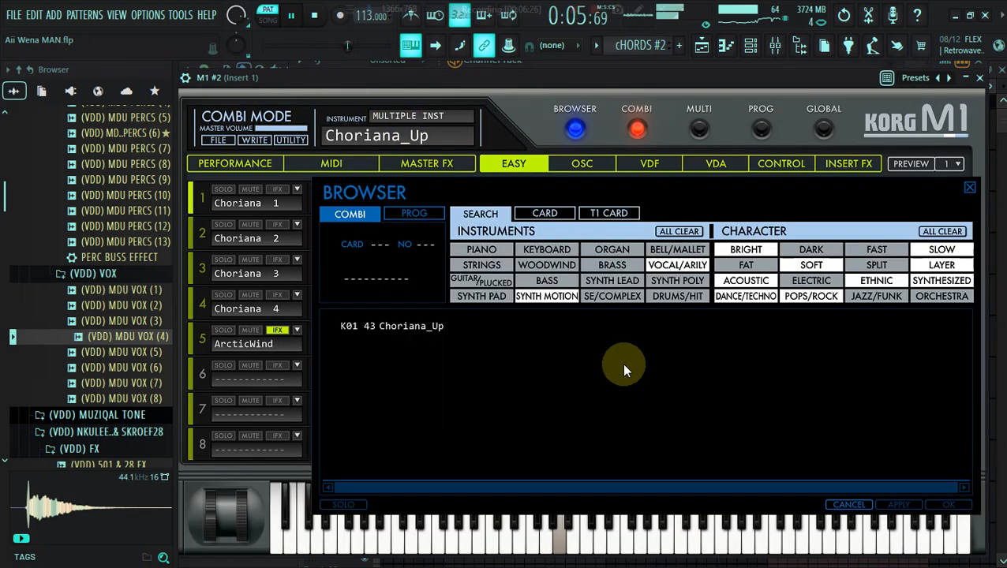
# Step: Clear the M1 browser's character and instrument filters and search combis by Synth Motion and Pops/Rock
pyautogui.click(930, 231)
pyautogui.click(813, 294)
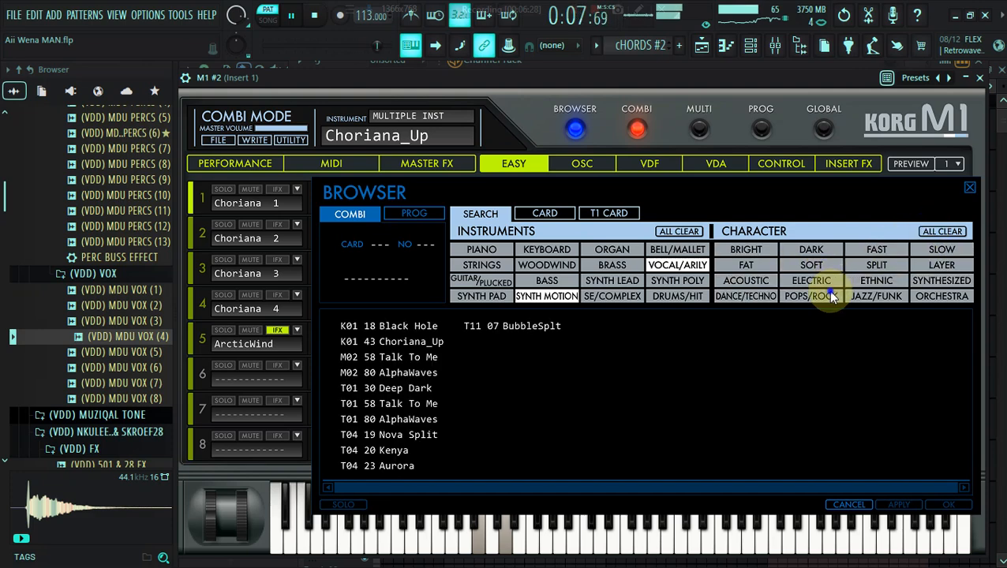
pyautogui.click(685, 231)
pyautogui.click(543, 296)
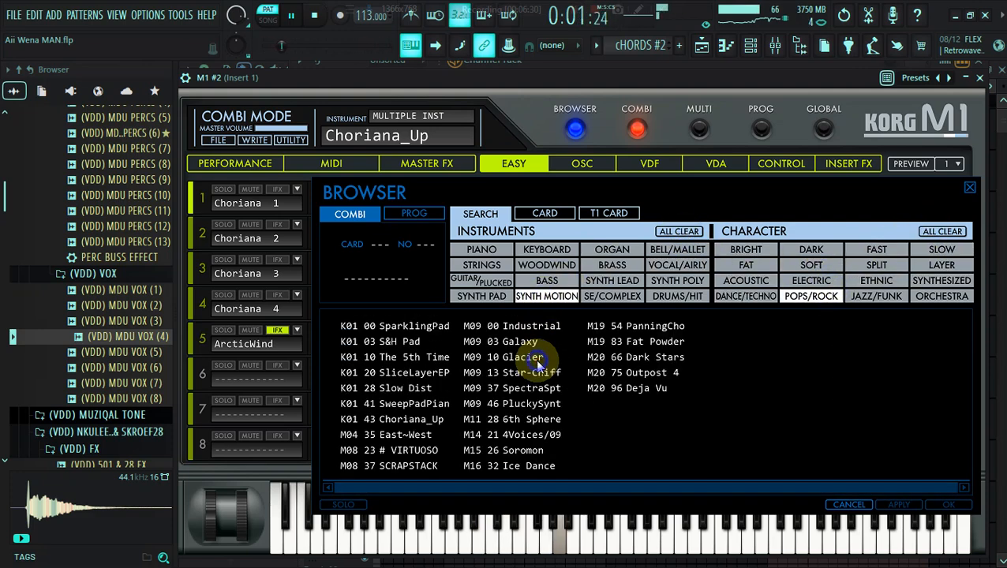
# Step: Audition M1 combi patches such as Slow Dist, SweepPadPian, SliceLayerEP, Ice Dance and Soromon against the chords
pyautogui.click(522, 357)
pyautogui.click(418, 389)
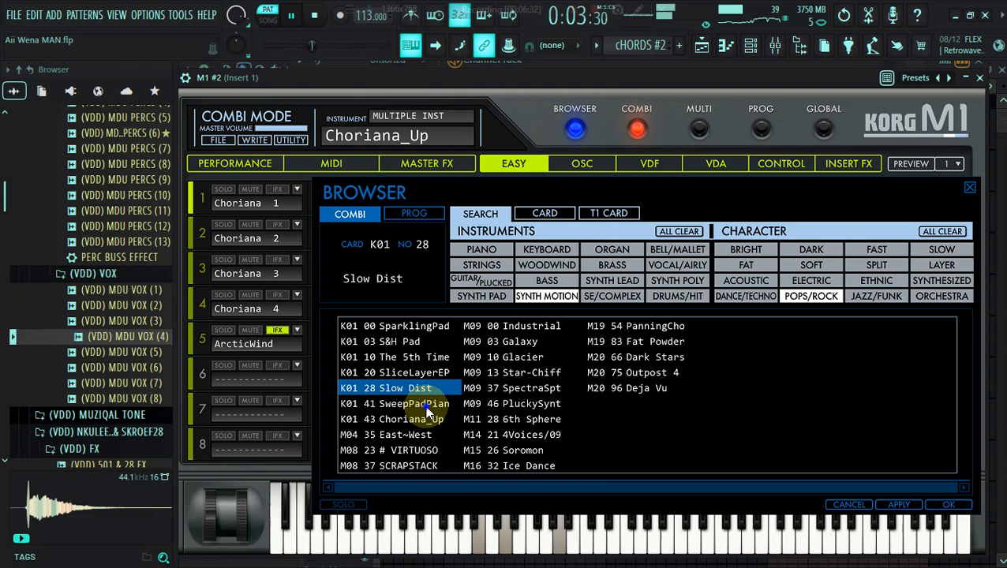
pyautogui.click(424, 404)
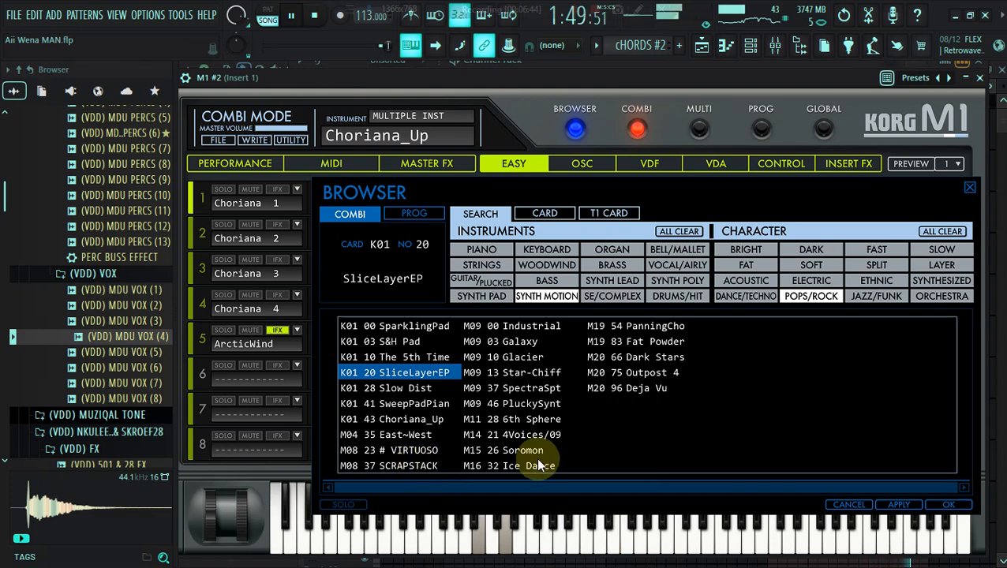
pyautogui.click(519, 468)
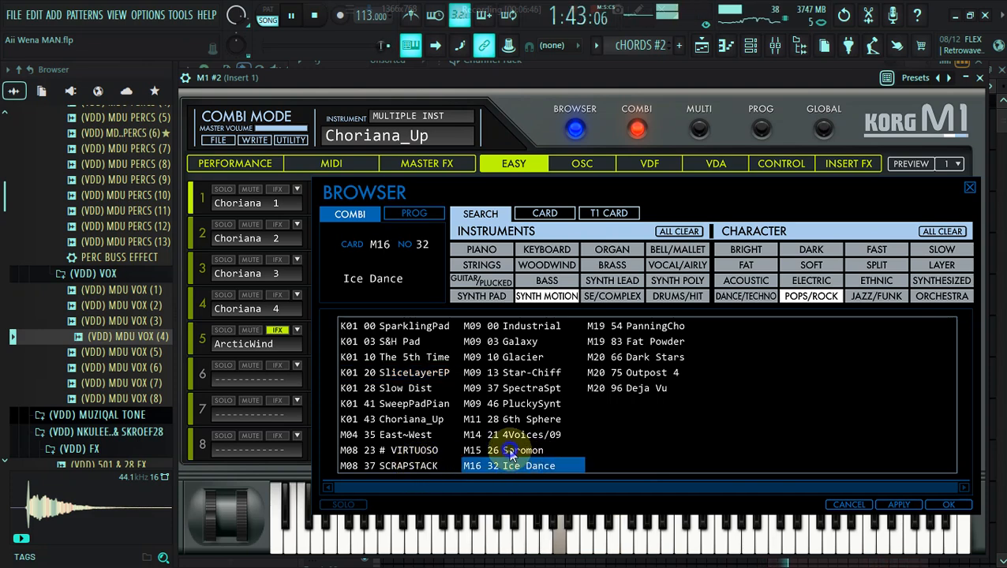
pyautogui.click(510, 450)
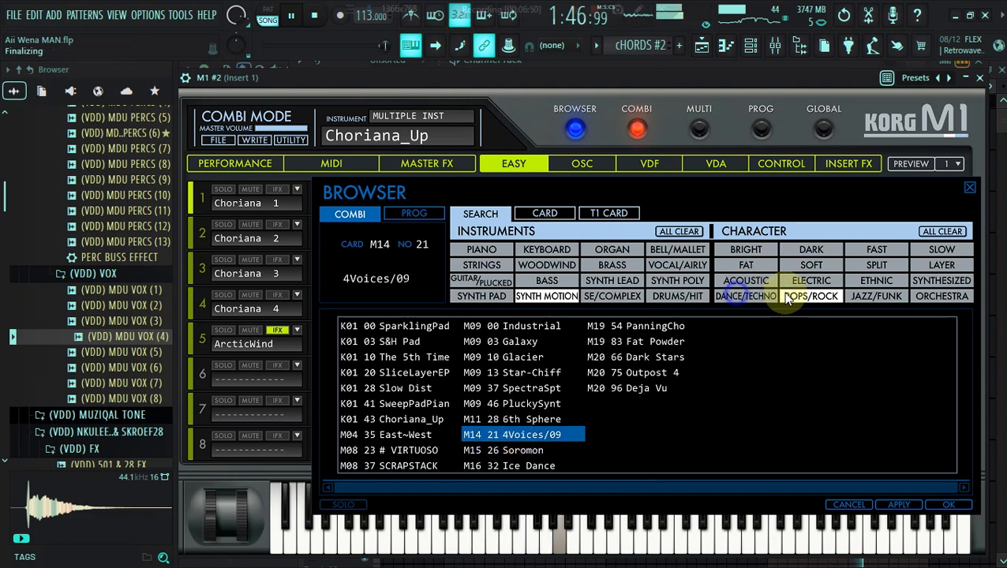
# Step: Apply the S&H Pad patch from the Dance/Techno combis to M1 #2 and return to the playlist
pyautogui.click(535, 372)
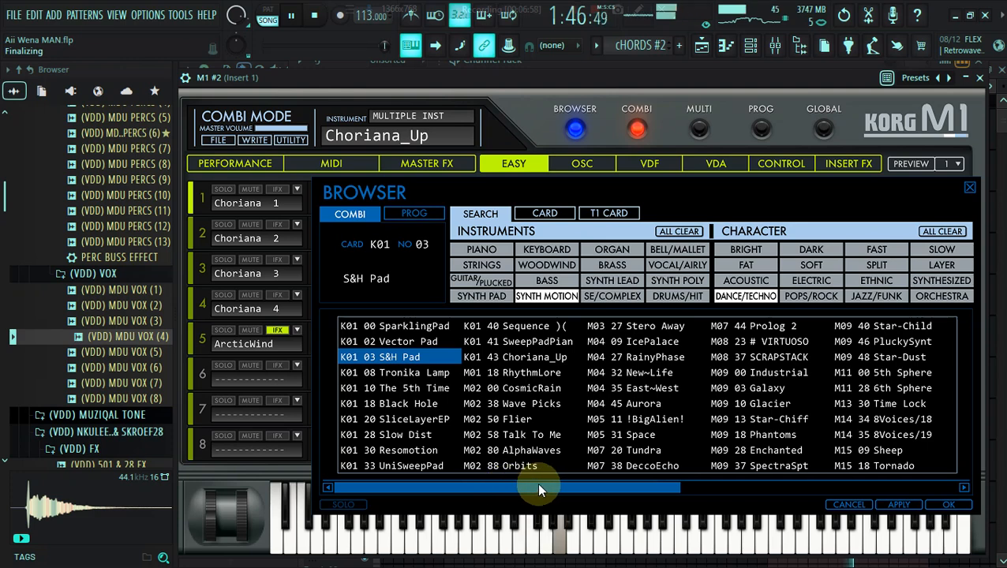
pyautogui.click(906, 509)
pyautogui.click(711, 47)
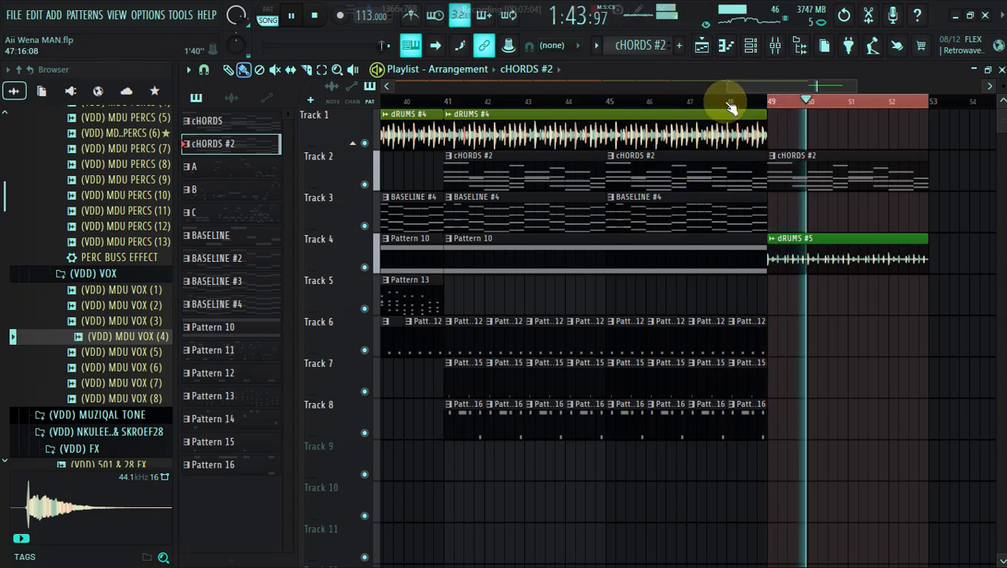
# Step: Place a Pattern 10 clip on Track 5 starting at bar 49
pyautogui.hscroll(-5, 724, 88)
pyautogui.hscroll(5, 788, 93)
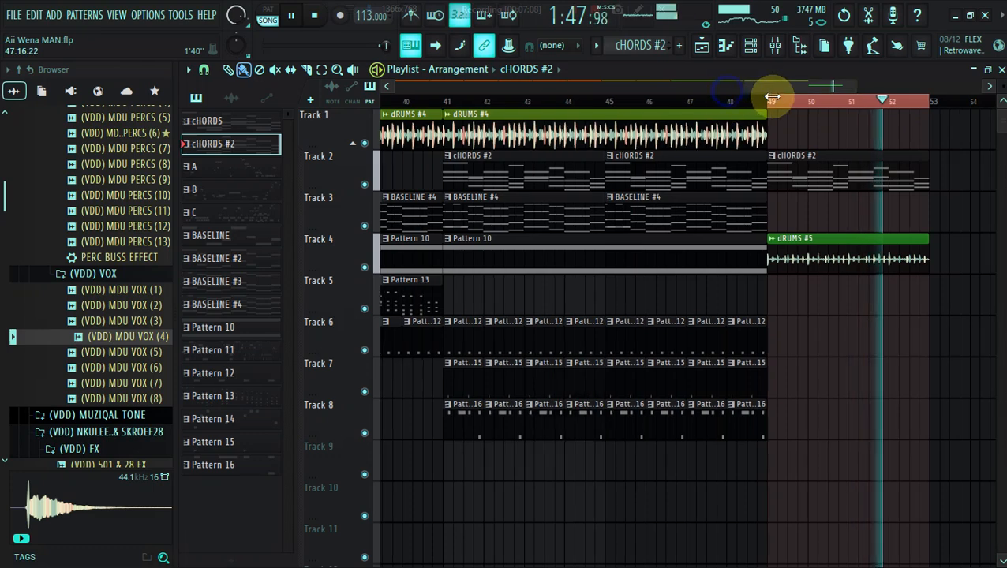
pyautogui.scroll(3, 775, 98)
pyautogui.click(602, 257)
pyautogui.click(641, 294)
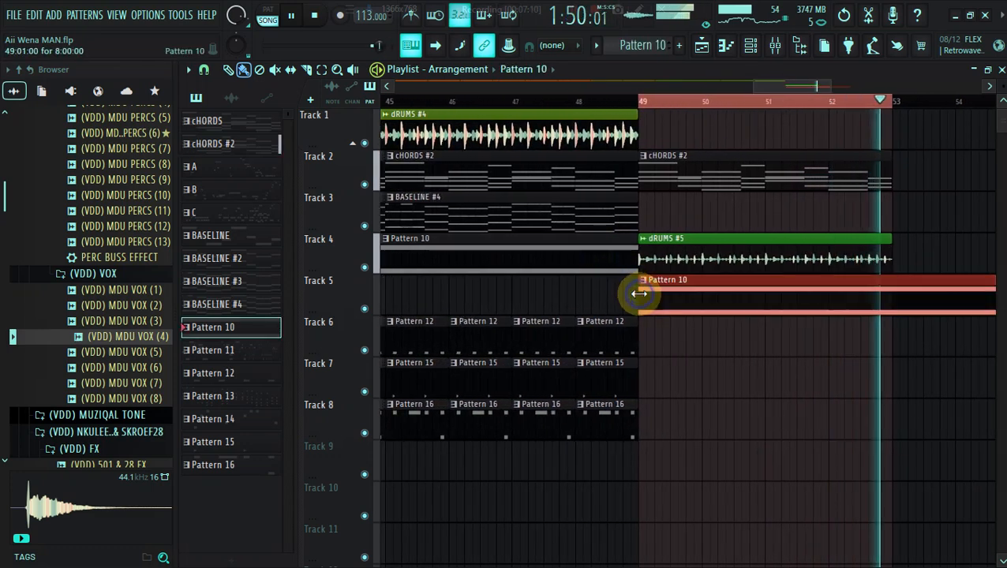
# Step: Extend the section by placing cHORDS #2 on Track 2 and dRUMS #5 on Track 4 at bar 53
pyautogui.moveTo(828, 85); pyautogui.dragTo(854, 83)
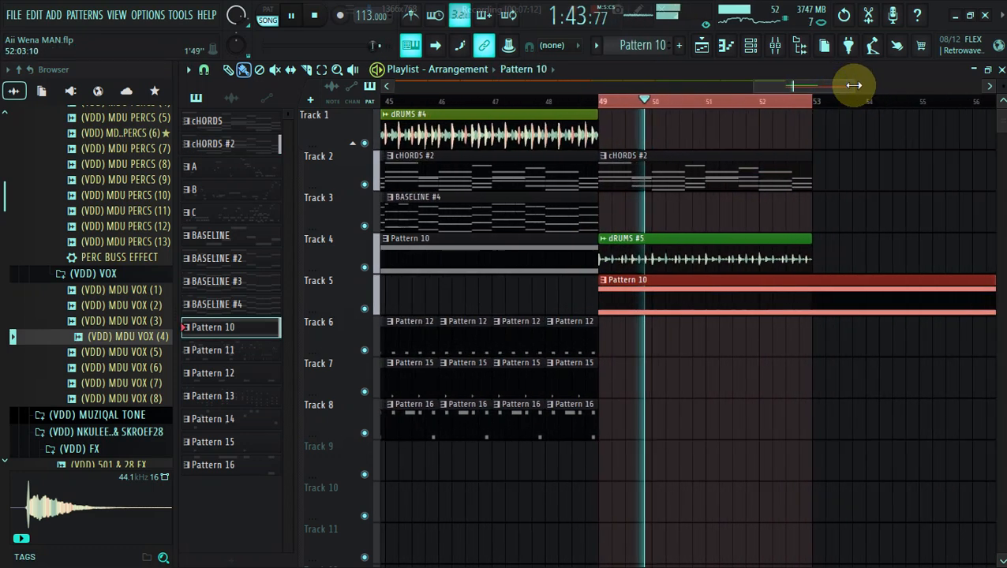
pyautogui.click(746, 170)
pyautogui.click(773, 173)
pyautogui.click(761, 254)
pyautogui.click(781, 259)
# Step: Place the melody pattern A on Track 6 starting at bar 49
pyautogui.click(679, 176)
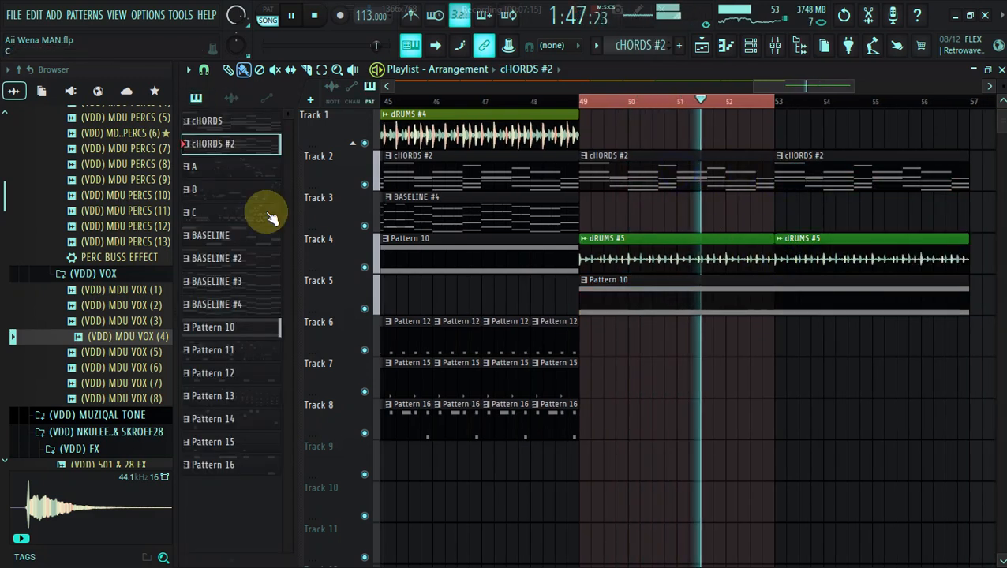
pyautogui.click(237, 167)
pyautogui.click(586, 341)
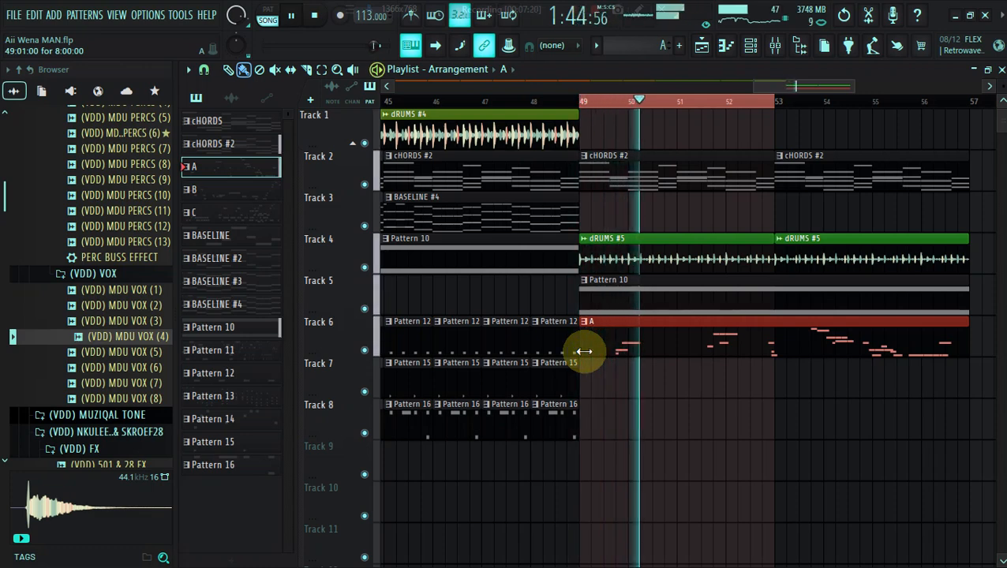
# Step: Place two BASELINE clips on Track 9 from bar 49 and select bars 49 to 56 for looping
pyautogui.moveTo(756, 88); pyautogui.dragTo(426, 114)
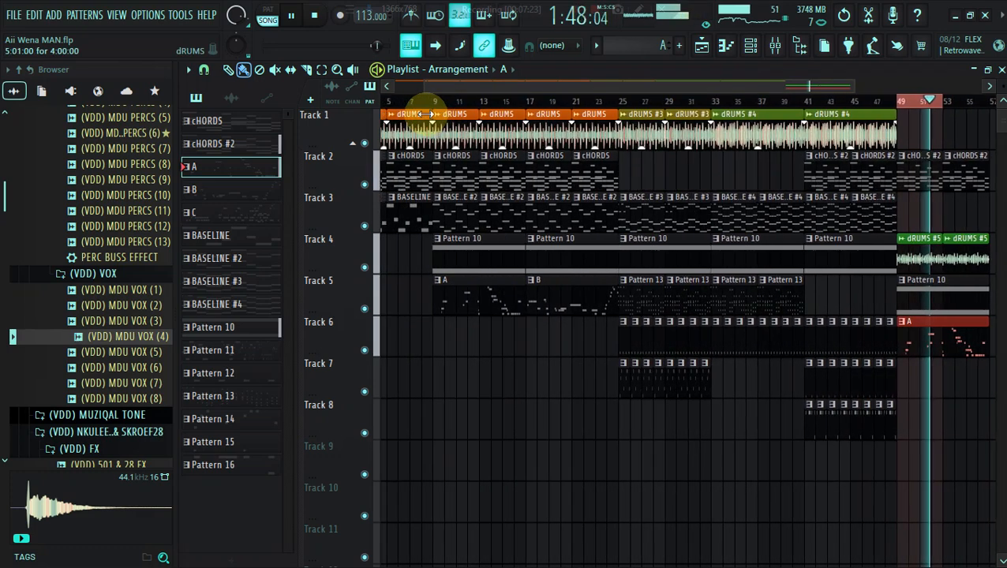
pyautogui.click(449, 212)
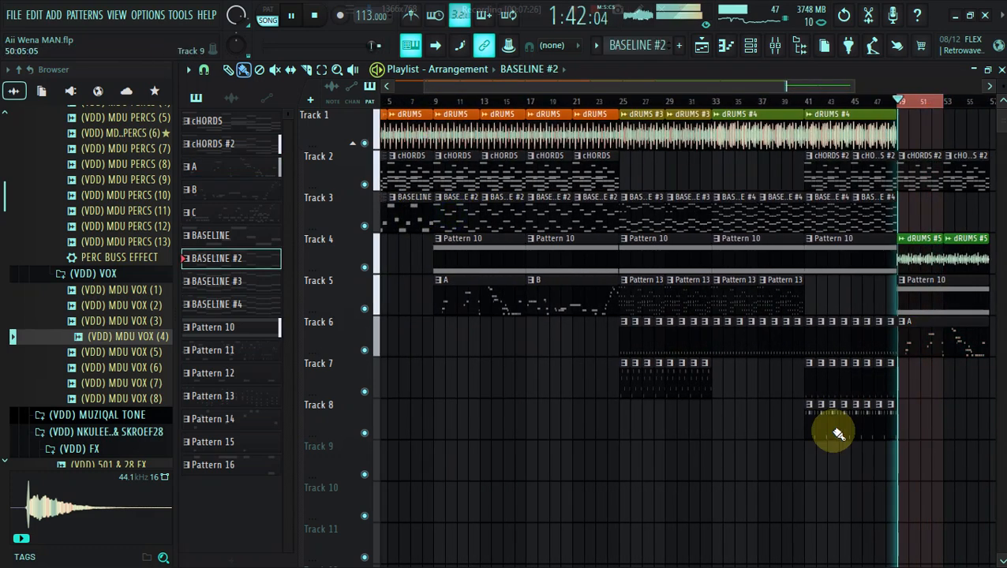
pyautogui.click(397, 219)
pyautogui.moveTo(901, 449); pyautogui.dragTo(970, 465)
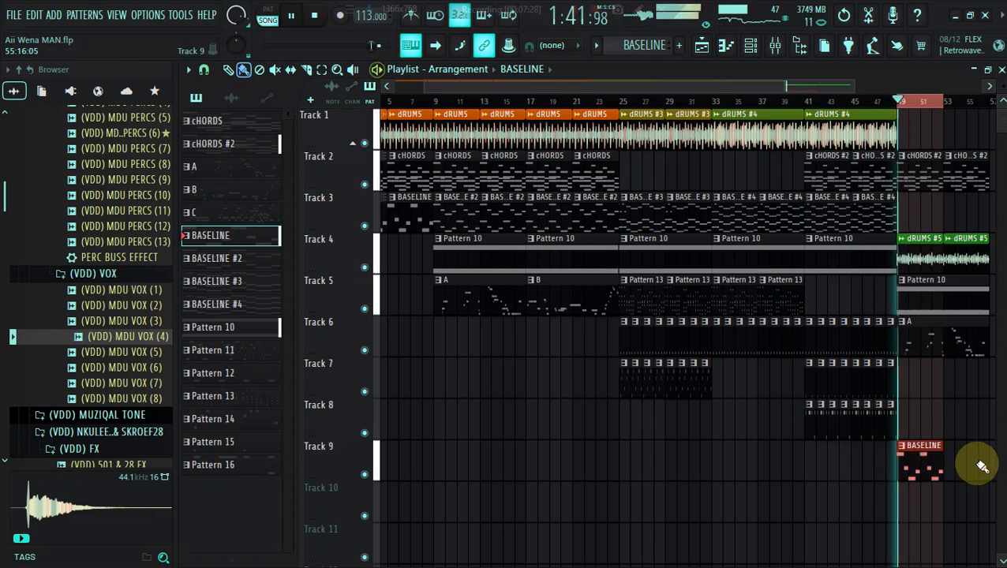
pyautogui.keyDown('ctrl'); pyautogui.click(990, 102); pyautogui.keyUp('ctrl')
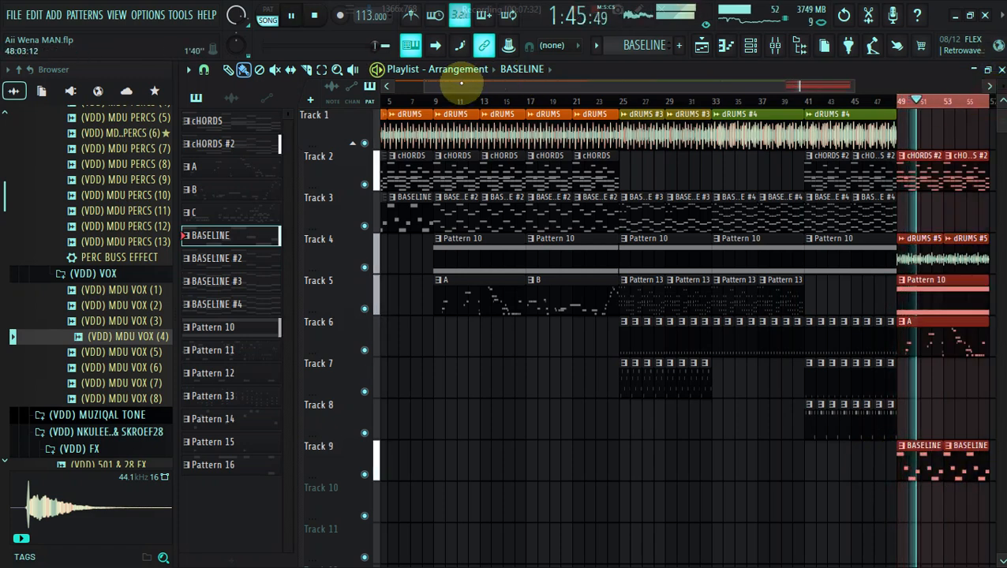
# Step: Fill Track 8 with repeated Pattern 16 clips from bar 49 through bar 56
pyautogui.moveTo(427, 87); pyautogui.dragTo(606, 115)
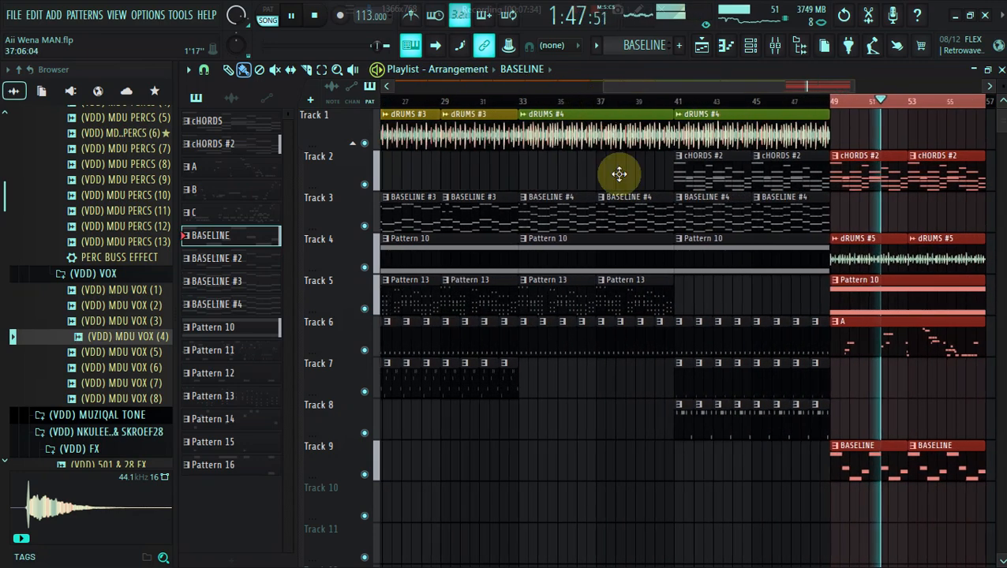
pyautogui.click(672, 426)
pyautogui.click(832, 423)
pyautogui.click(853, 423)
pyautogui.moveTo(878, 424); pyautogui.dragTo(967, 427)
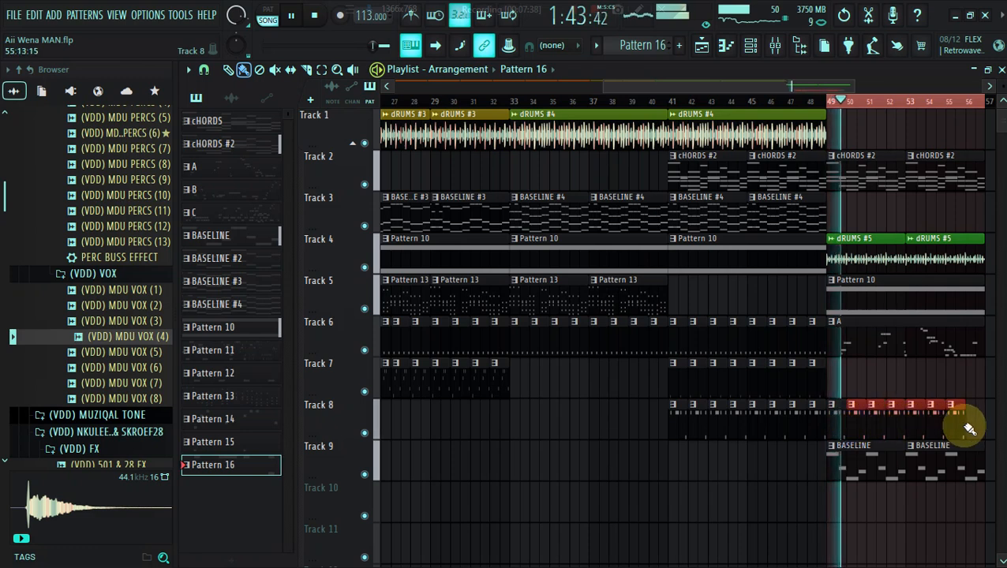
pyautogui.click(843, 371)
pyautogui.rightClick(845, 374)
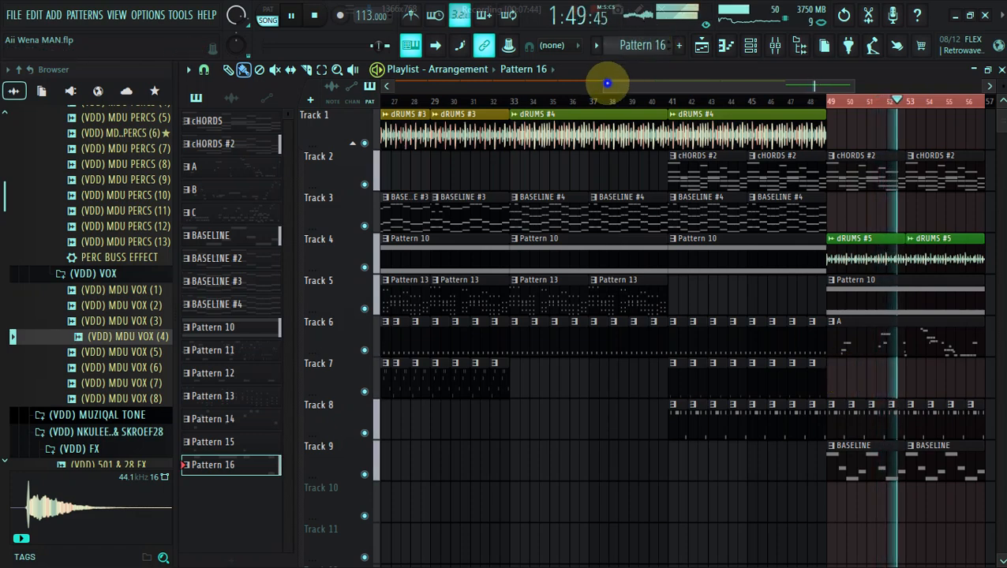
# Step: Look through the MDU, Shakes & Les and other sample pack folders and hide the Browser
pyautogui.moveTo(605, 85); pyautogui.dragTo(372, 126)
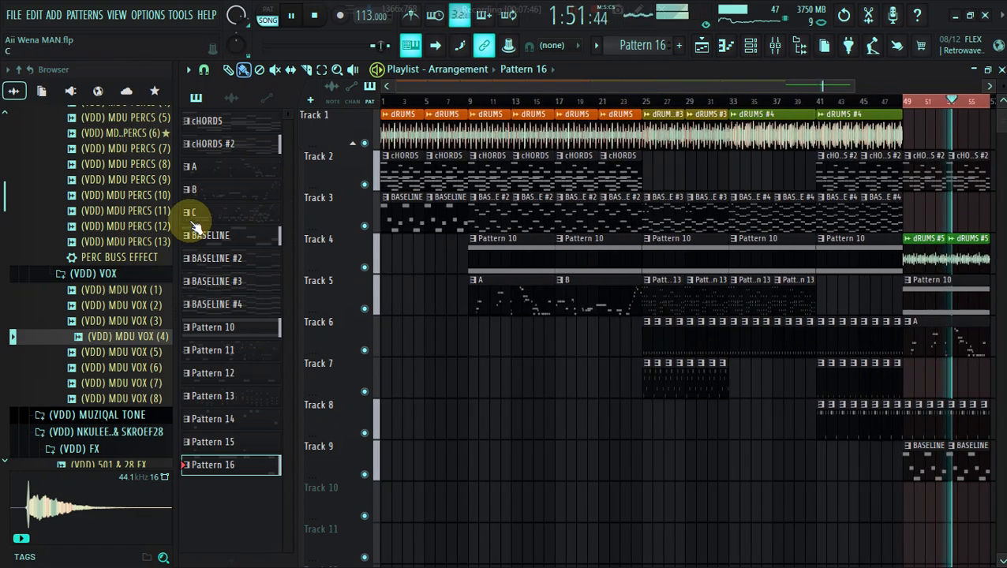
pyautogui.moveTo(4, 200); pyautogui.dragTo(5, 172)
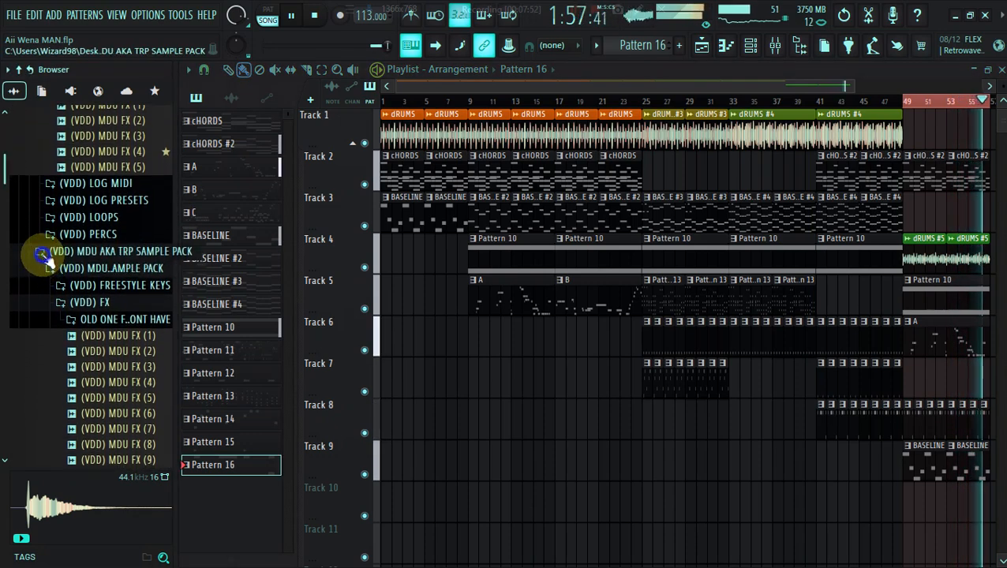
pyautogui.click(44, 254)
pyautogui.scroll(-5, 4, 187)
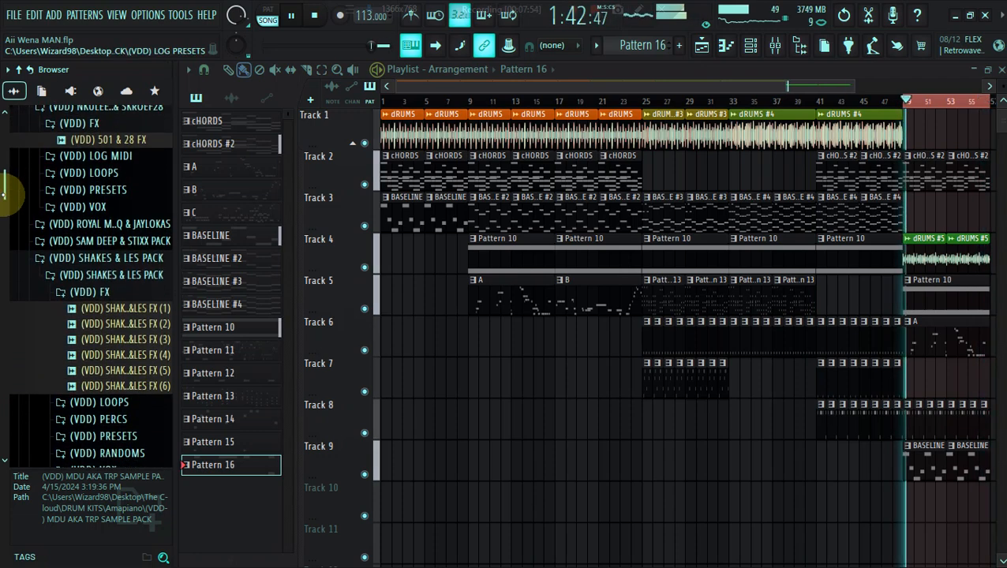
pyautogui.moveTo(175, 192); pyautogui.dragTo(151, 195)
pyautogui.hotkey('alt', 'F8')
# Step: Select all clips in bars 49 to 56 and duplicate them to start at bar 57
pyautogui.moveTo(419, 87); pyautogui.dragTo(654, 103)
pyautogui.keyDown('ctrl'); pyautogui.doubleClick(679, 103); pyautogui.keyUp('ctrl')
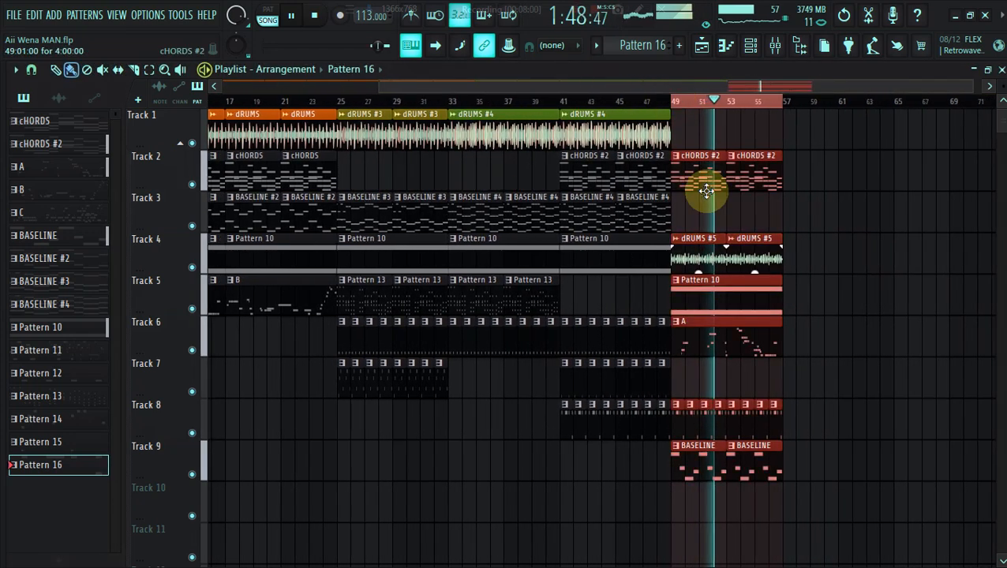
pyautogui.hotkey('ctrl', 'b')
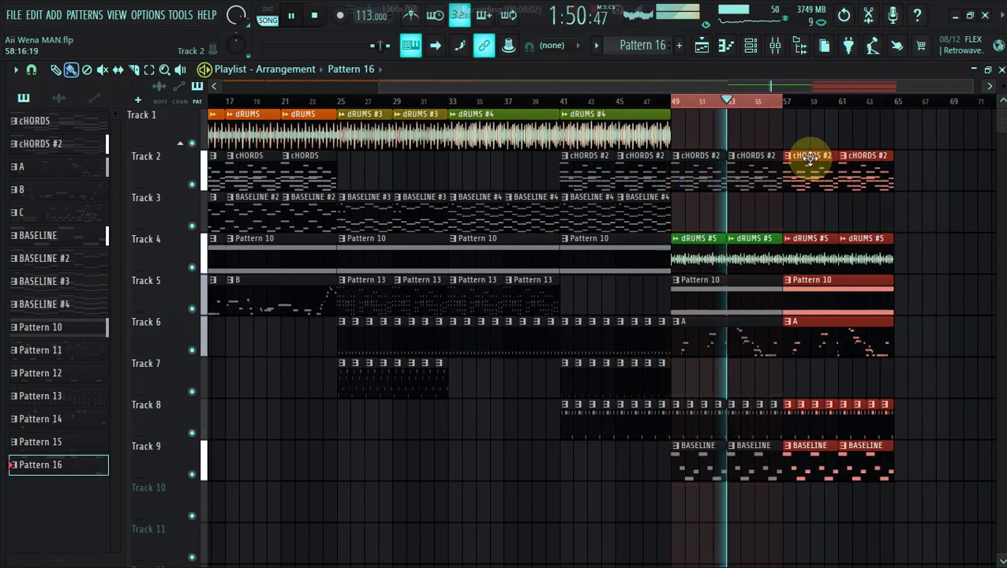
# Step: Remove the copied dRUMS #5 and A clips from bar 57 and place two cHORDS clips on Track 1 over bars 57 to 64
pyautogui.moveTo(813, 86); pyautogui.dragTo(892, 89)
pyautogui.moveTo(443, 90); pyautogui.dragTo(202, 91)
pyautogui.click(359, 176)
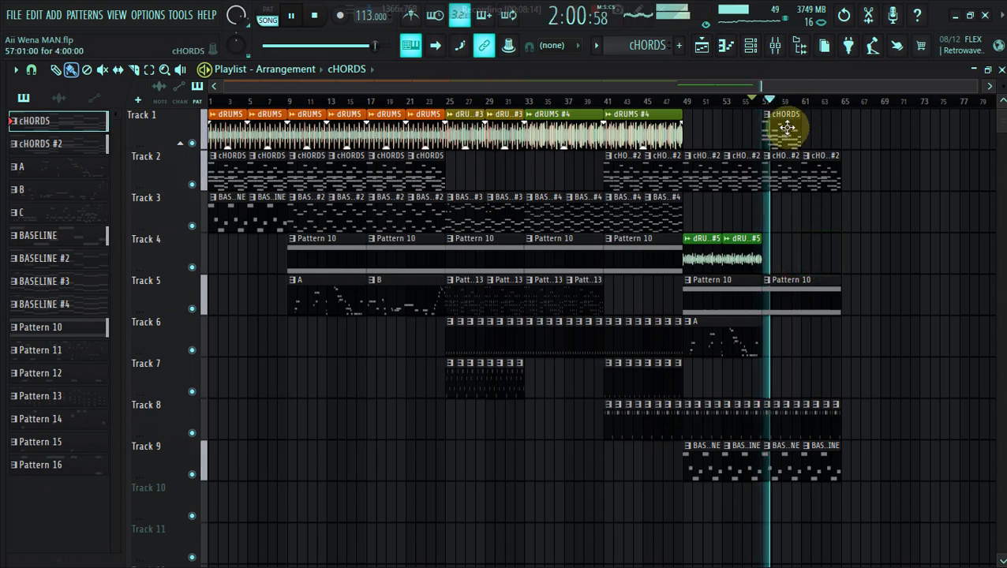
pyautogui.moveTo(766, 113); pyautogui.dragTo(754, 109)
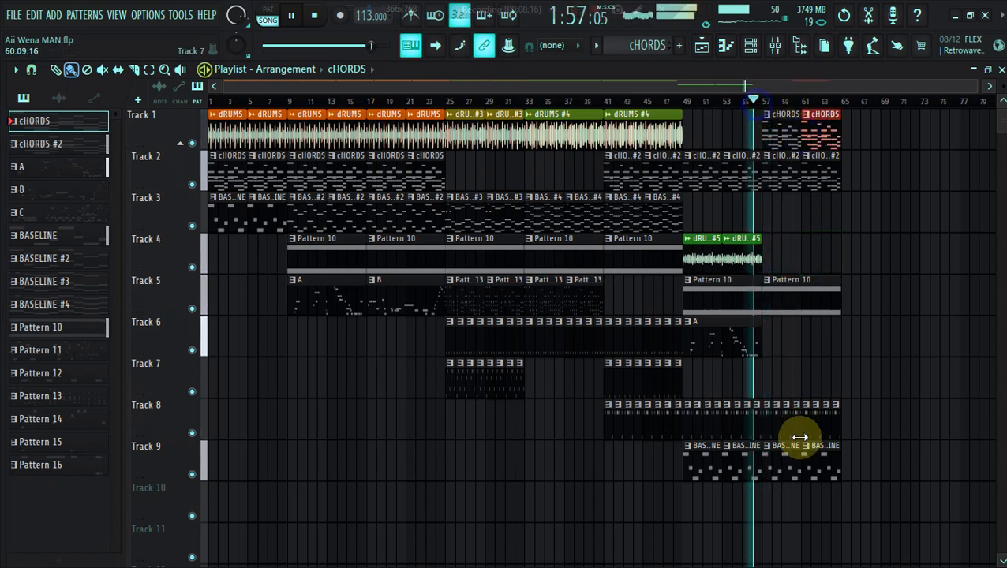
# Step: Delete the Pattern 16 clips from bar 57 onward and the cHORDS #2 and BASELINE clips at bar 61
pyautogui.moveTo(776, 422); pyautogui.dragTo(839, 420)
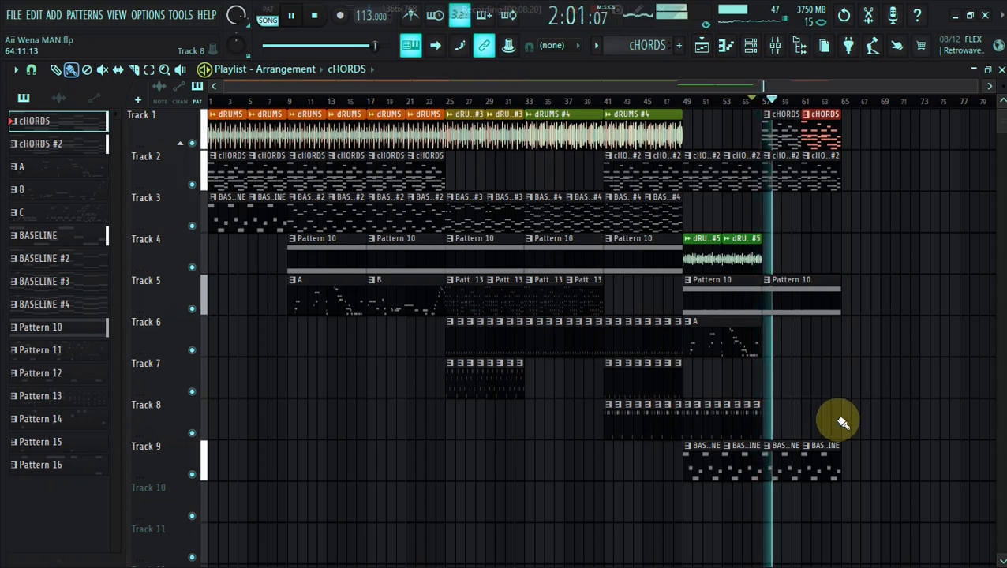
pyautogui.rightClick(832, 175)
pyautogui.rightClick(831, 469)
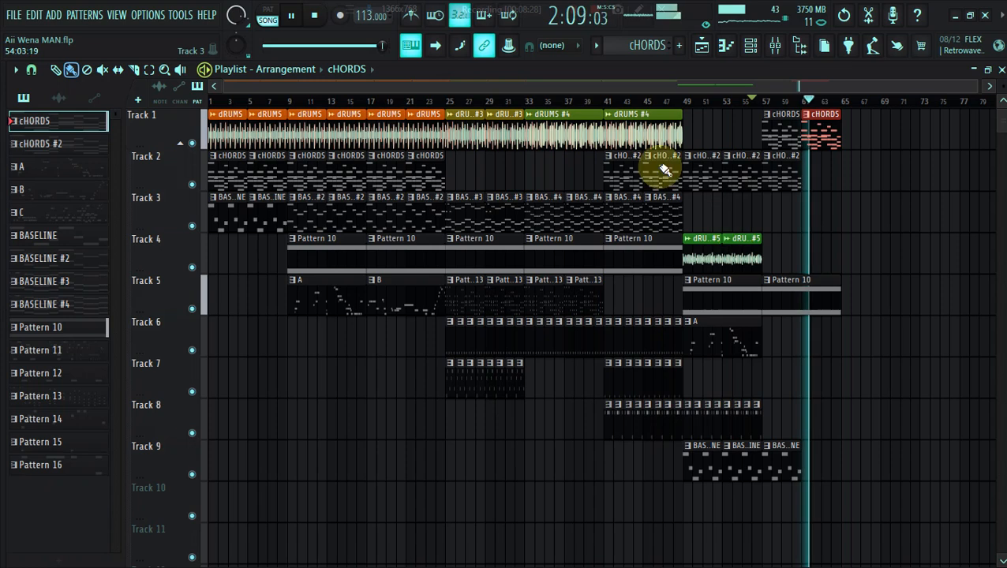
# Step: Play the arrangement from bar 41 and from the beginning to check the full song
pyautogui.click(606, 102)
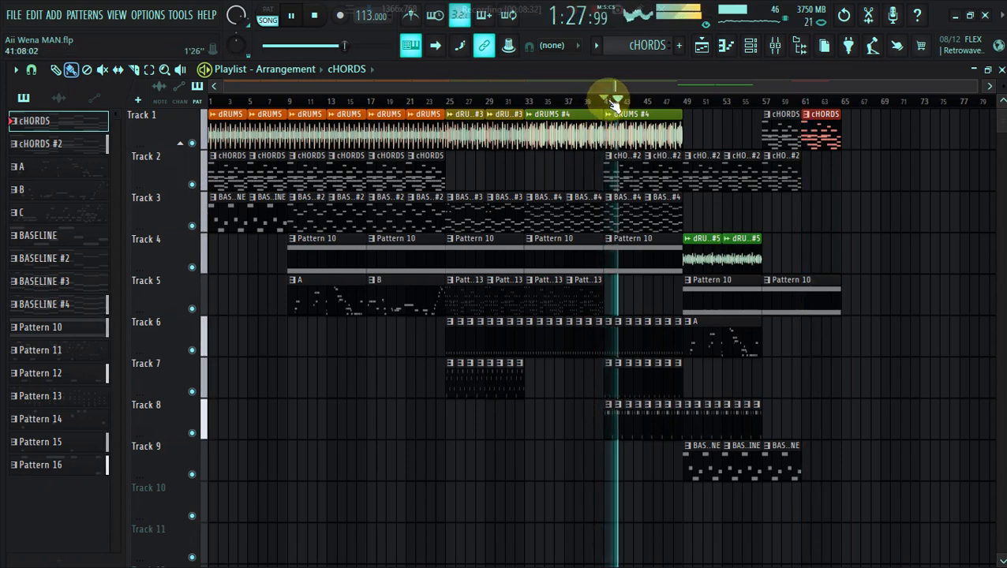
pyautogui.click(219, 101)
pyautogui.click(818, 122)
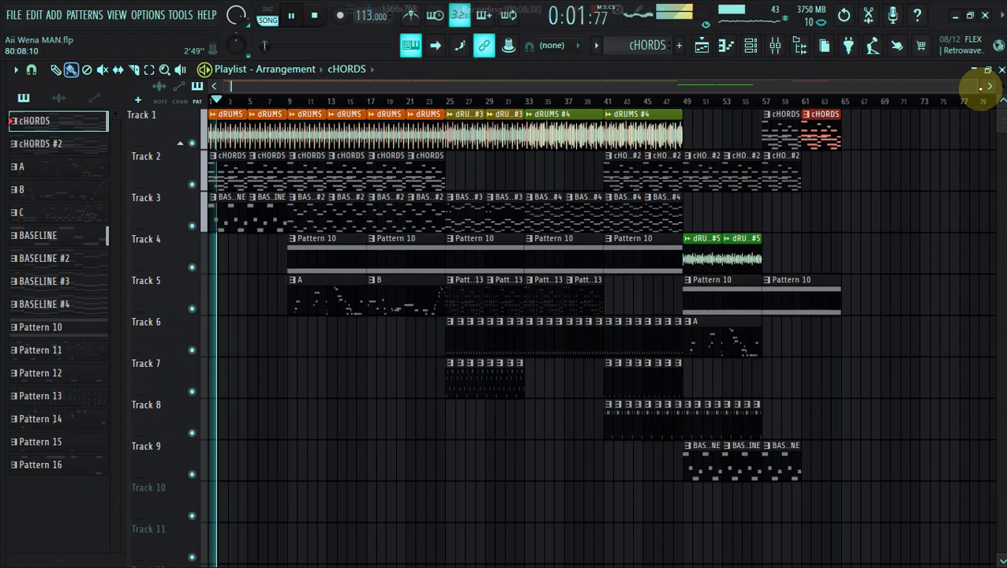
# Step: Place a Pattern 13 clip at bar 1 on Track 6 and start playback from there
pyautogui.moveTo(977, 87); pyautogui.dragTo(655, 249)
pyautogui.click(613, 280)
pyautogui.click(211, 339)
pyautogui.press('space')
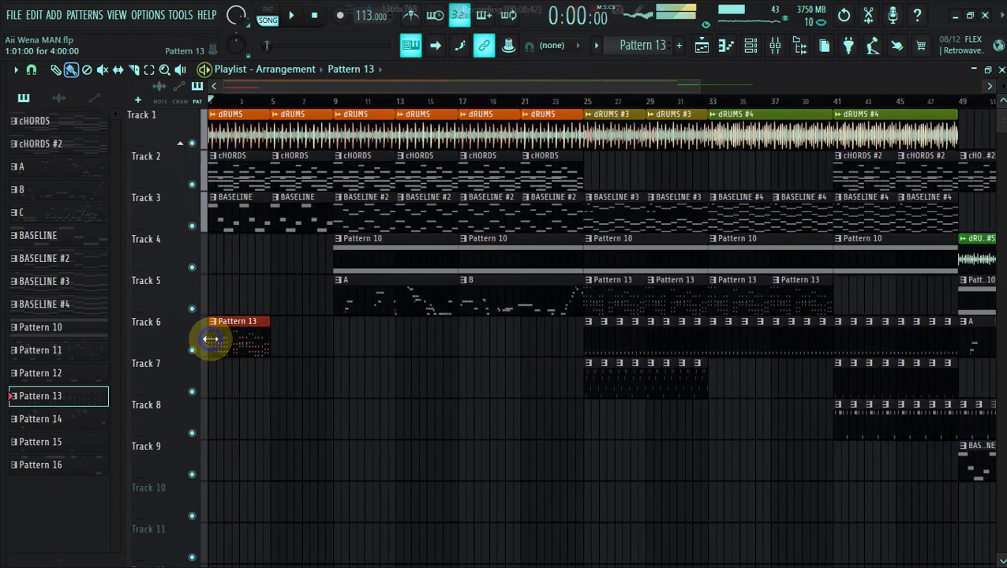
# Step: Copy the notes of the channel used in Pattern 13 and delete the Pattern 13 clip at bar 1
pyautogui.click(750, 45)
pyautogui.rightClick(235, 252)
pyautogui.click(434, 265)
pyautogui.click(842, 464)
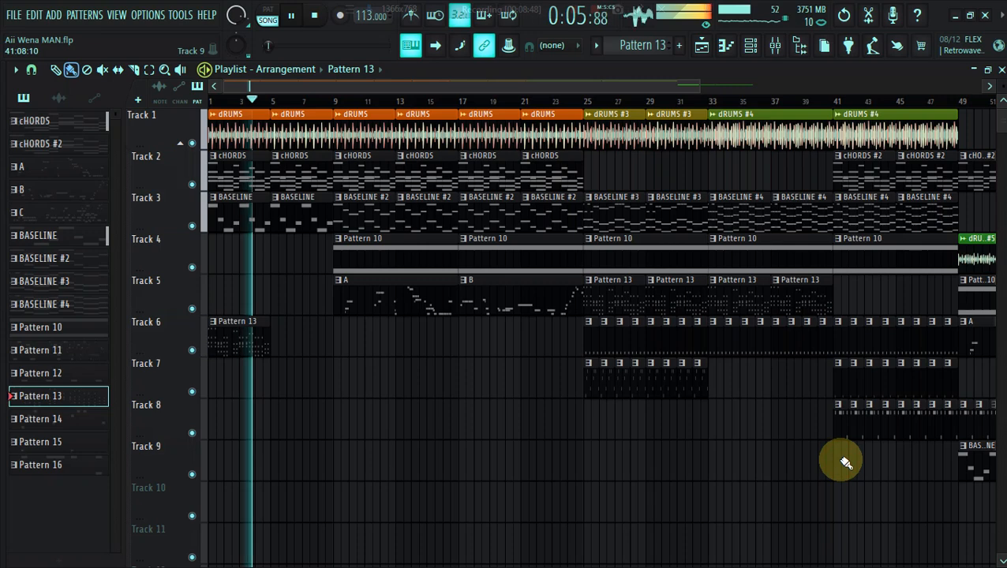
pyautogui.rightClick(249, 357)
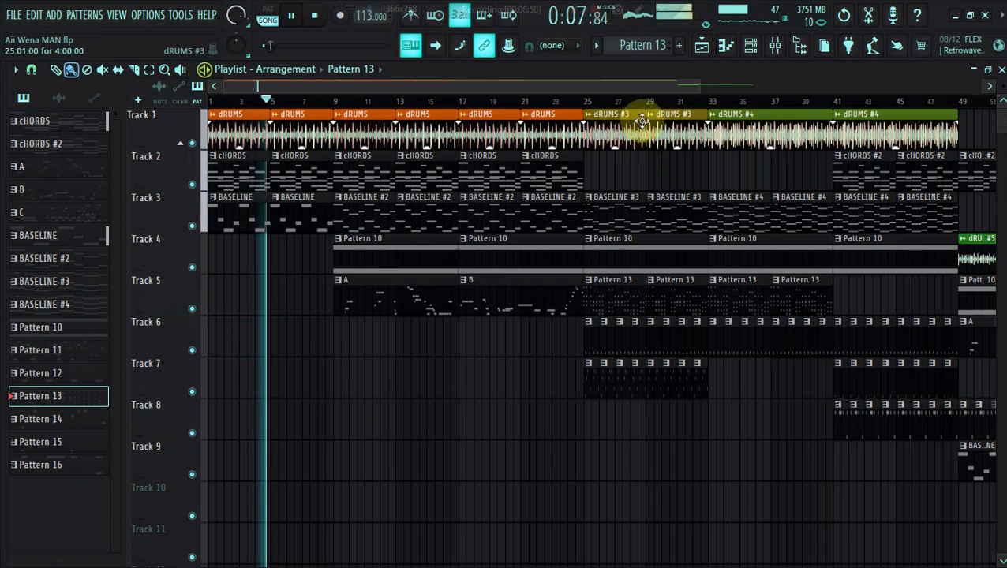
# Step: Set a time selection over bars 1 to 8 and fill it with two four-bar clips of new Pattern 17 on Track 6
pyautogui.moveTo(702, 85); pyautogui.dragTo(387, 85)
pyautogui.moveTo(572, 106); pyautogui.dragTo(68, 128)
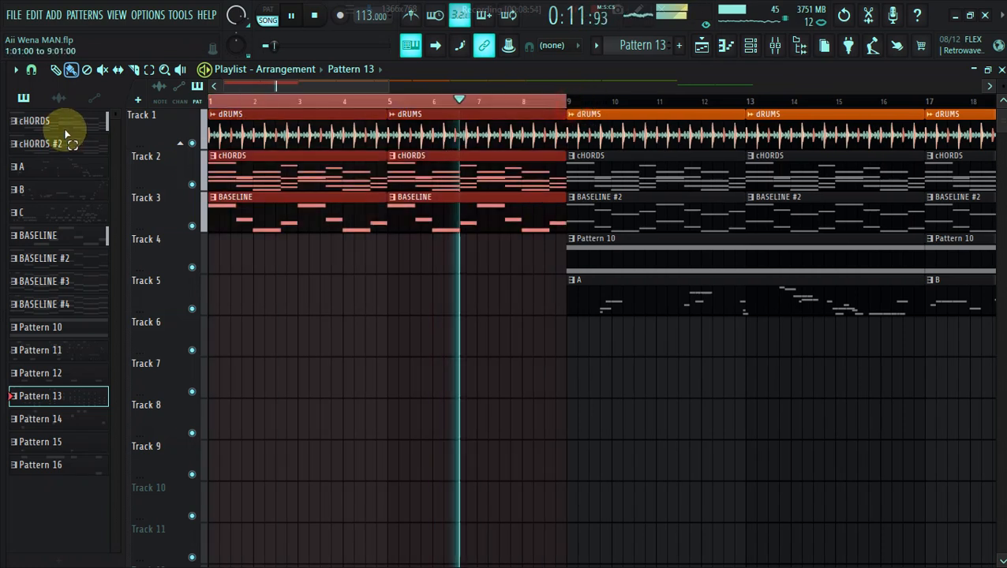
pyautogui.click(679, 45)
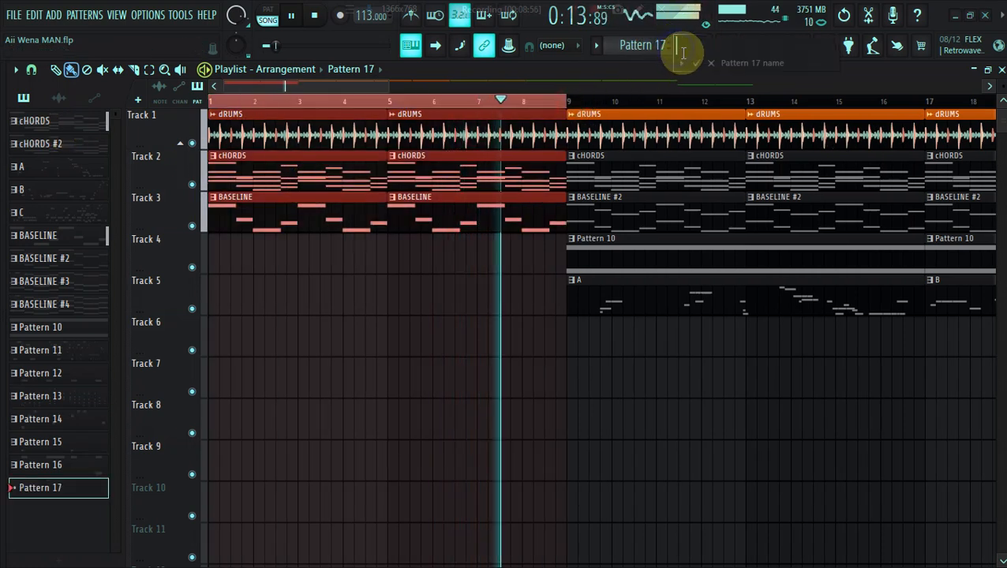
pyautogui.click(219, 350)
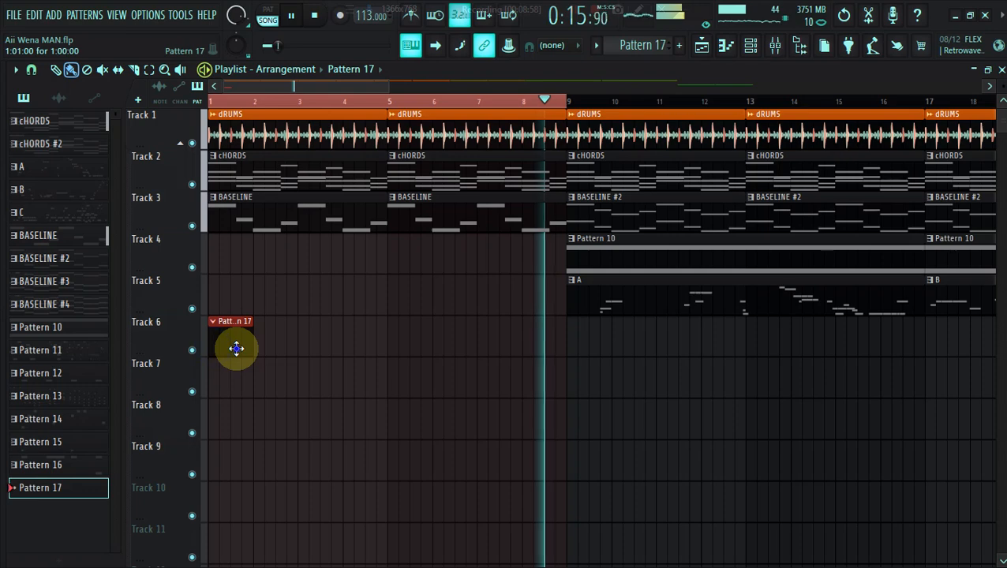
pyautogui.moveTo(259, 347); pyautogui.dragTo(385, 355)
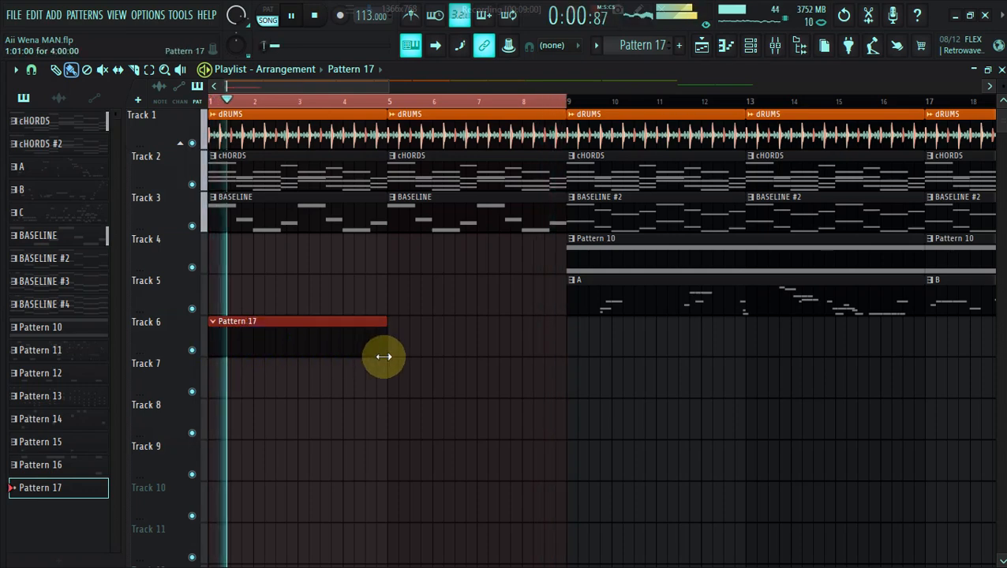
pyautogui.click(393, 349)
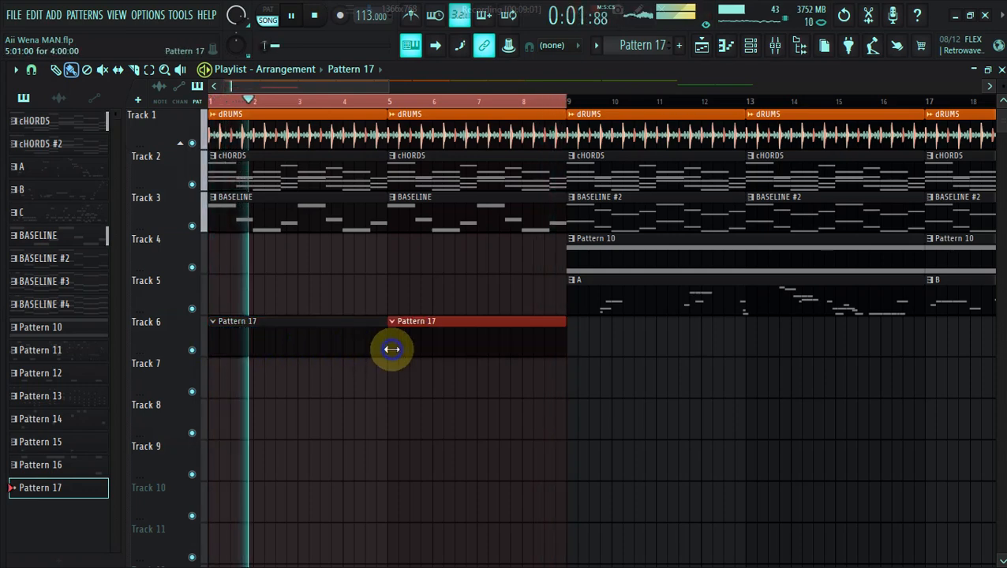
# Step: Clone the M1 #2 channel and bring the channel rack back in front of the clone's window
pyautogui.click(750, 45)
pyautogui.rightClick(246, 237)
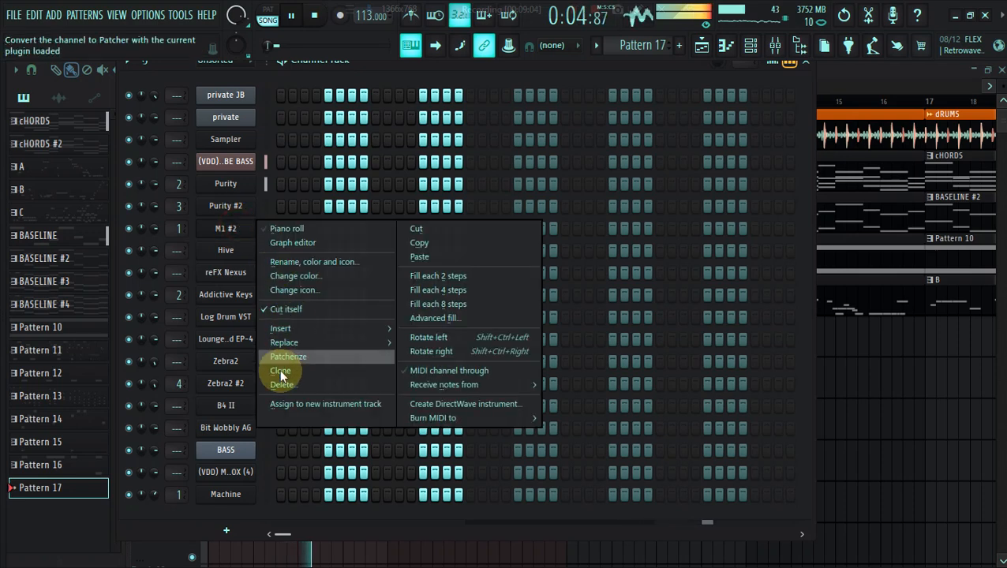
pyautogui.click(280, 372)
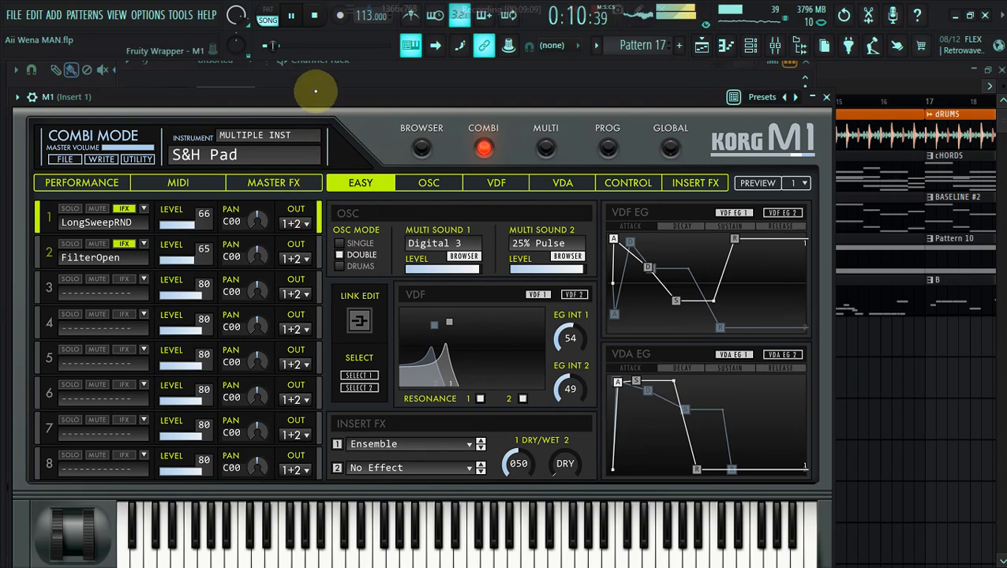
pyautogui.click(317, 82)
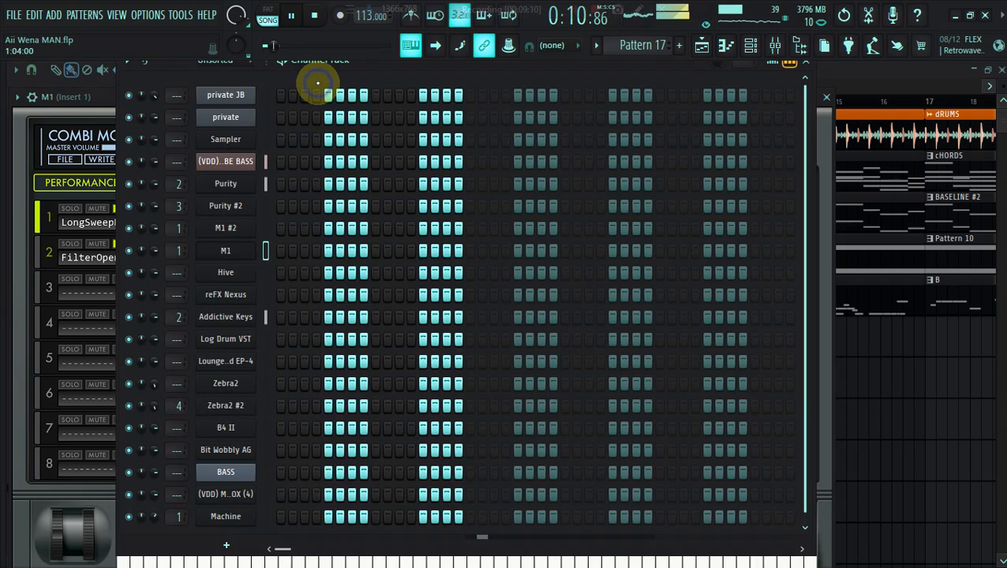
# Step: Paste the copied notes into the cloned M1 channel and route it to the Master mixer track
pyautogui.rightClick(223, 250)
pyautogui.click(414, 279)
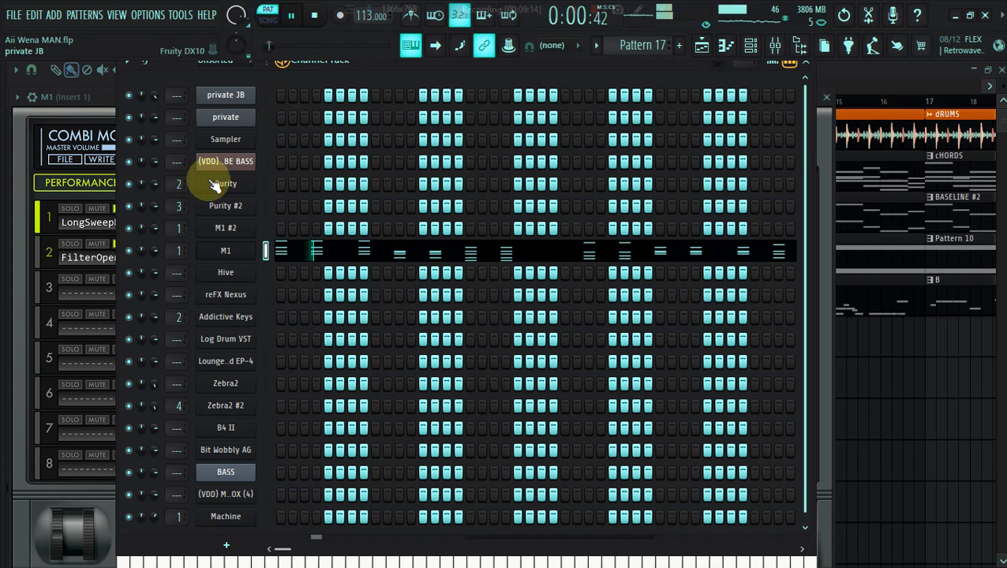
pyautogui.moveTo(181, 248); pyautogui.dragTo(181, 259)
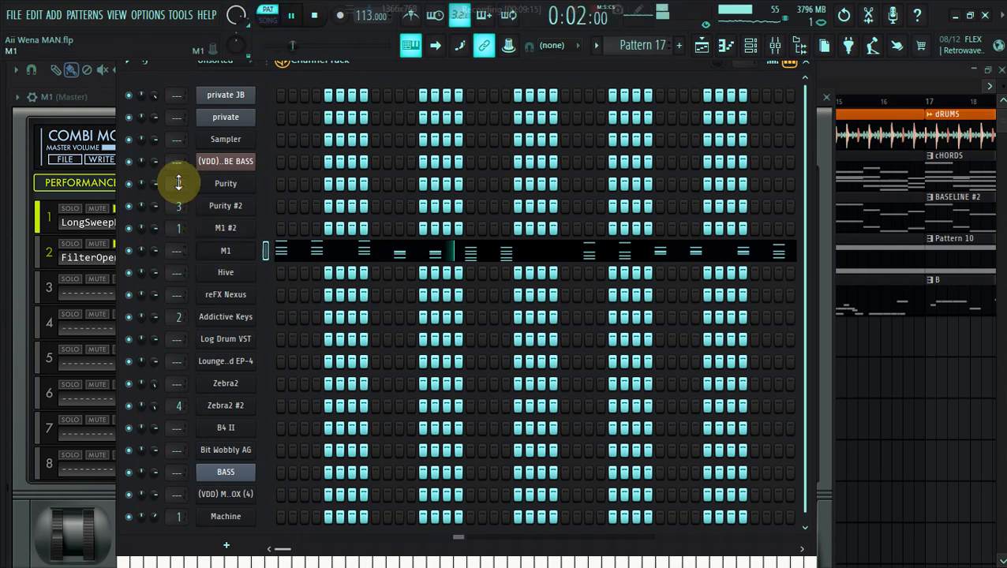
# Step: Open the M1's combi browser, reduce the character filters to Dance/Techno, and audition WaterSide and Vector Pad
pyautogui.click(94, 96)
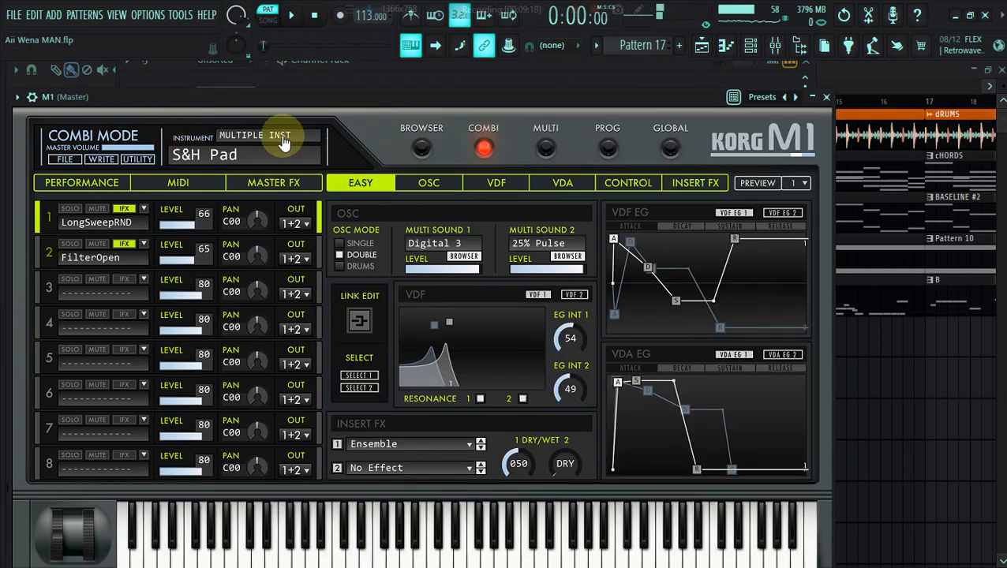
pyautogui.click(282, 140)
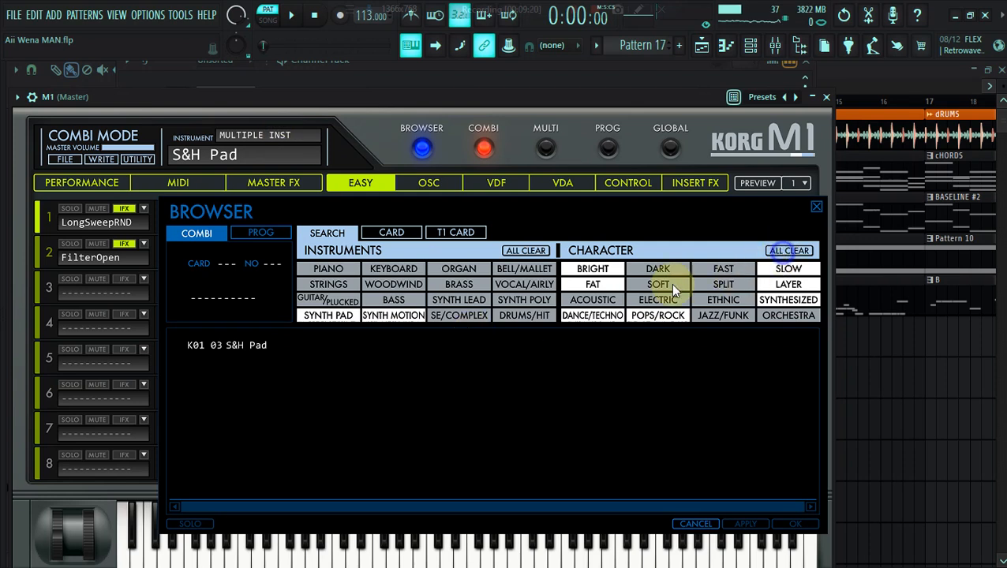
pyautogui.click(615, 314)
pyautogui.click(359, 363)
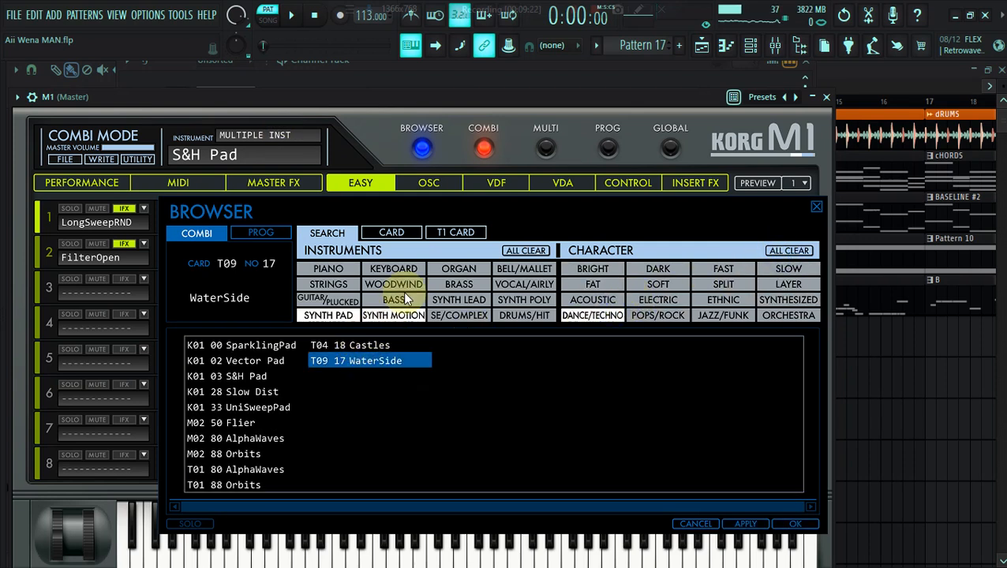
pyautogui.moveTo(397, 98); pyautogui.dragTo(435, 89)
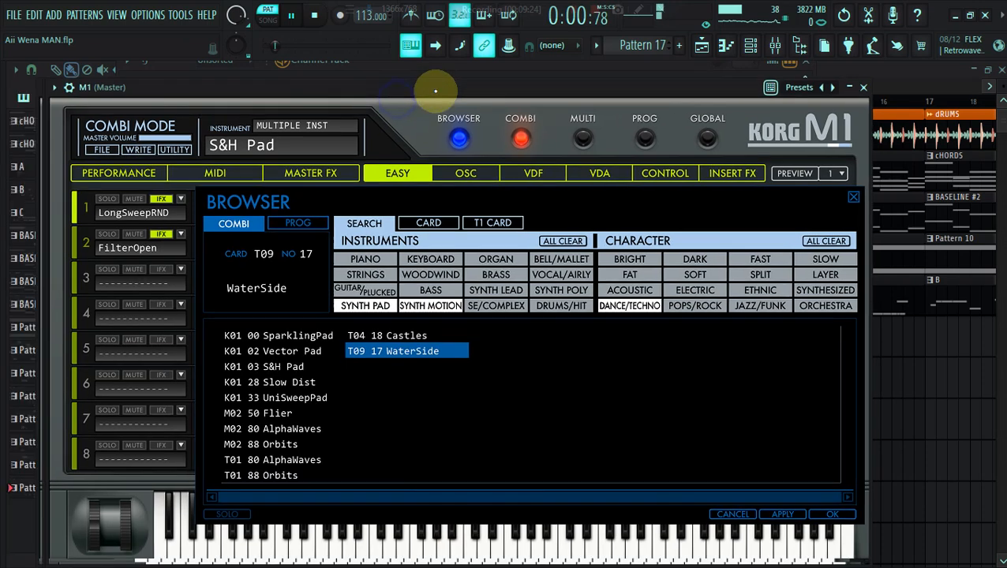
pyautogui.click(252, 352)
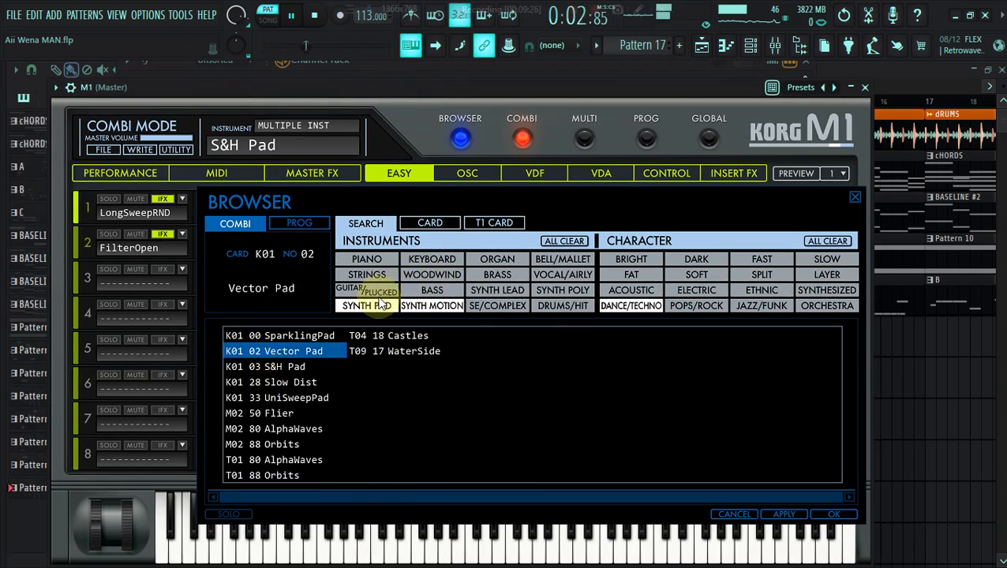
# Step: Narrow the instrument filter to Synth Motion, load the Tronika Lamp combi and move the M1 window aside
pyautogui.click(424, 307)
pyautogui.click(315, 384)
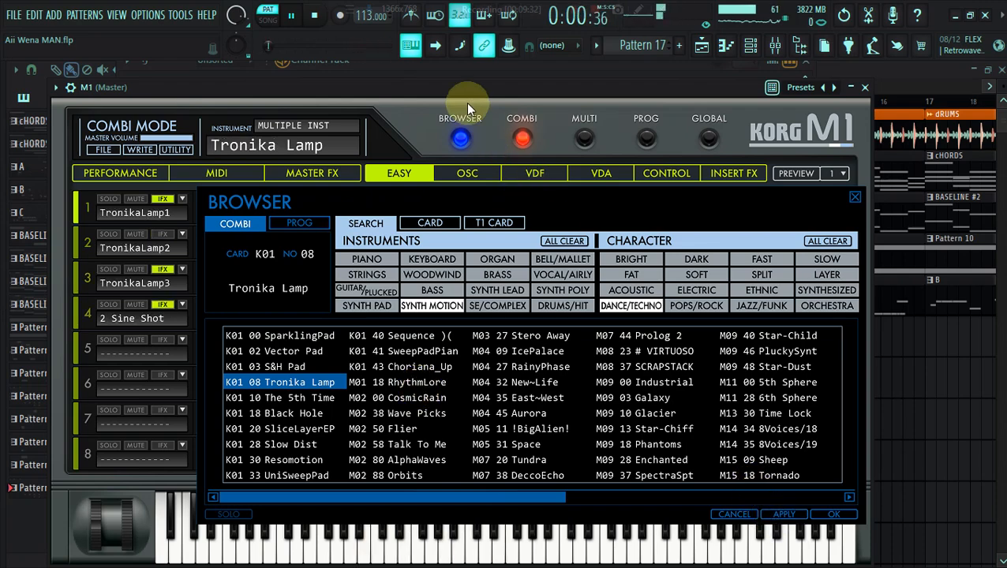
pyautogui.moveTo(463, 88); pyautogui.dragTo(731, 303)
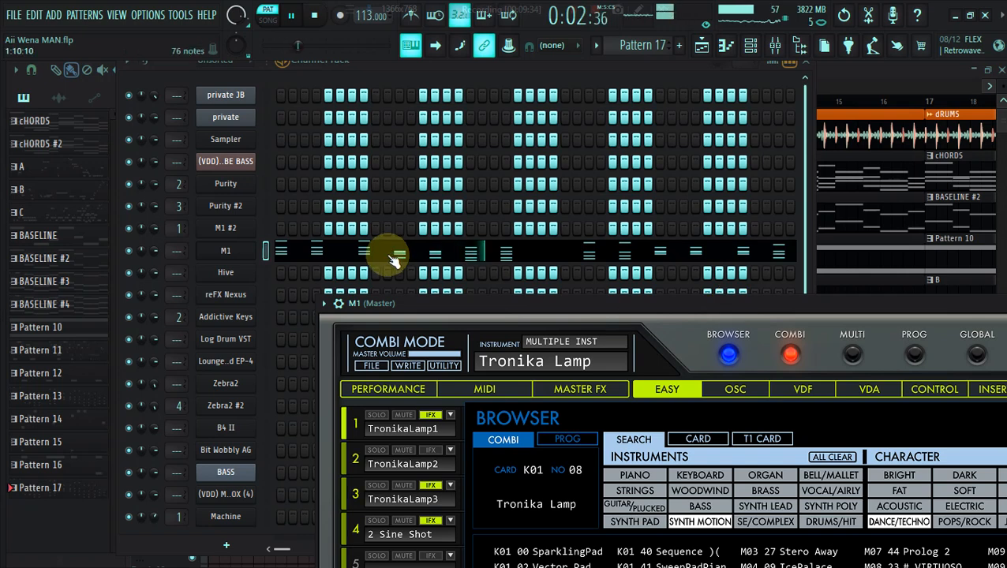
# Step: Transpose the cloned M1 channel's notes in Pattern 17 down one octave in the piano roll
pyautogui.click(341, 253)
pyautogui.press('space')
pyautogui.scroll(-3, 332, 247)
pyautogui.press('space')
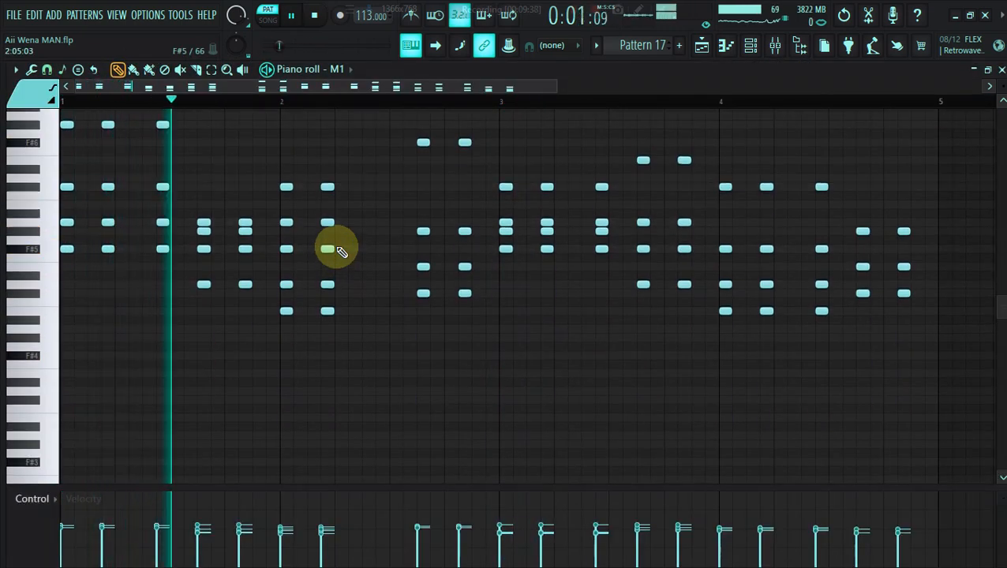
pyautogui.hotkey('ctrl', 'Down')
# Step: Return to the playlist, play the song and mute the chords on Track 2
pyautogui.click(705, 46)
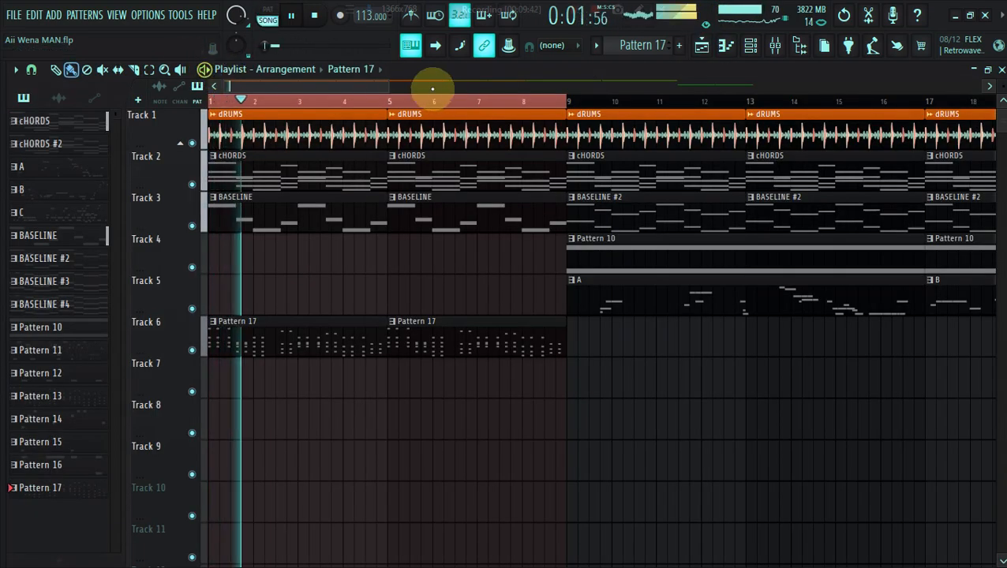
pyautogui.click(193, 184)
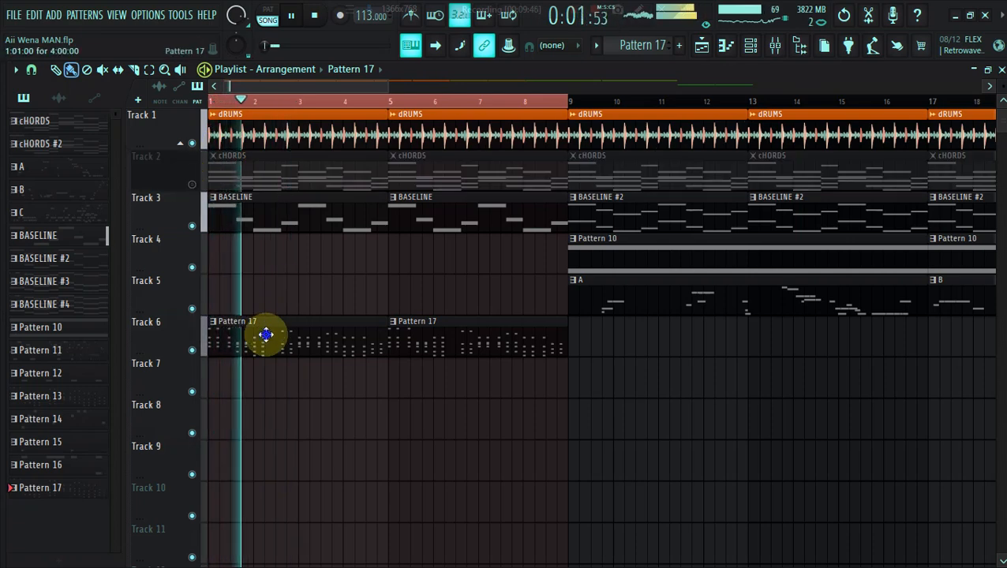
# Step: Reopen the cloned M1's combi browser and filter it to Synth Pad with the Dance/Techno character
pyautogui.click(751, 46)
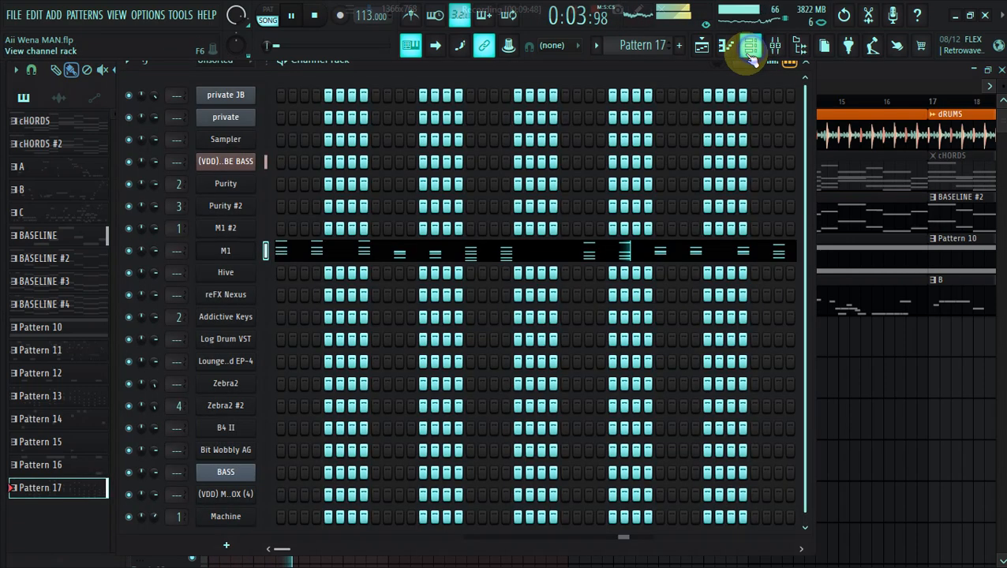
pyautogui.click(247, 249)
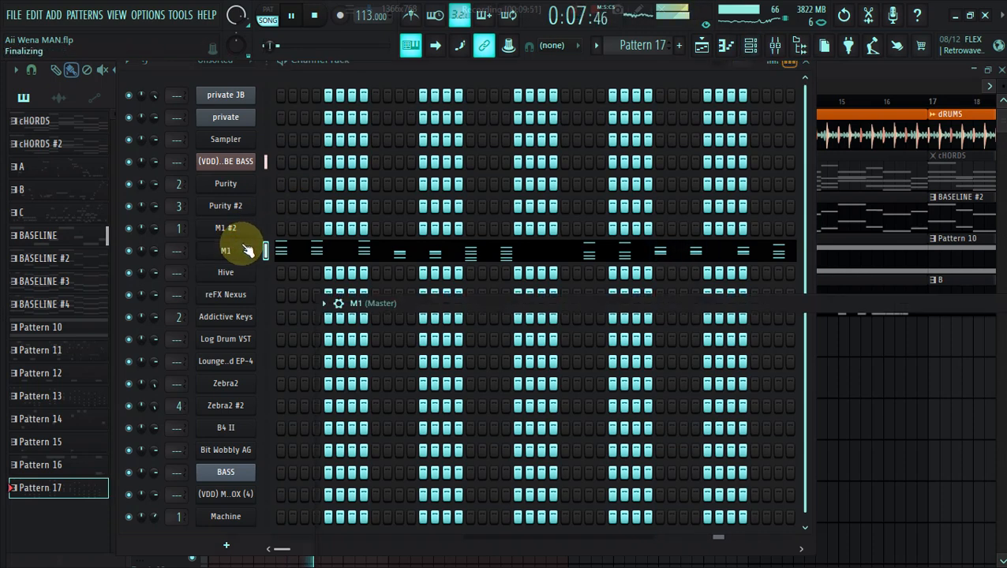
pyautogui.moveTo(453, 309); pyautogui.dragTo(422, 231)
pyautogui.moveTo(506, 229); pyautogui.dragTo(447, 89)
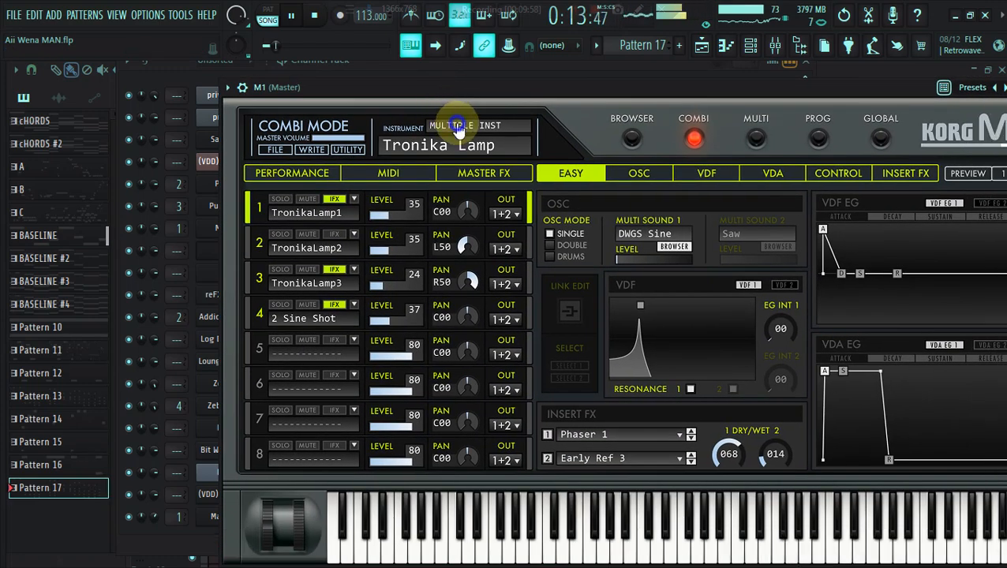
pyautogui.click(458, 129)
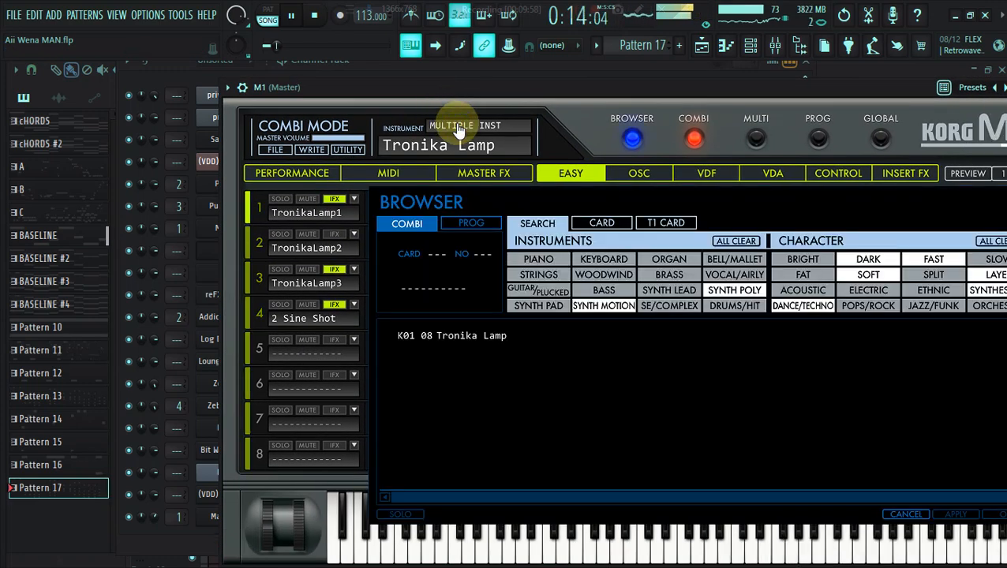
pyautogui.click(992, 242)
pyautogui.click(555, 308)
pyautogui.click(762, 291)
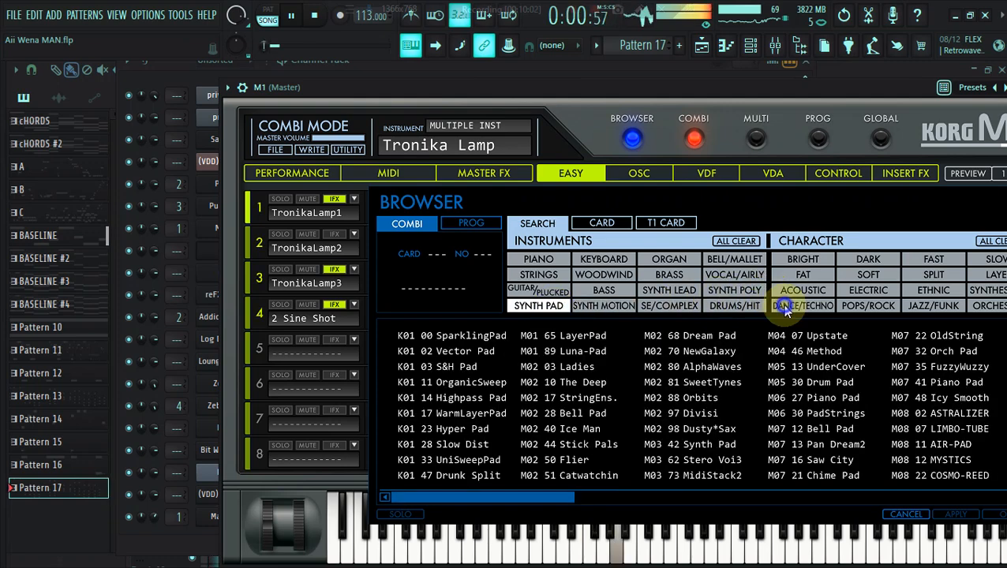
pyautogui.click(785, 308)
# Step: Audition the Ladies, Stero Voi3 and ASTRALIZER combis against the playing arrangement
pyautogui.click(585, 368)
pyautogui.moveTo(521, 87); pyautogui.dragTo(365, 38)
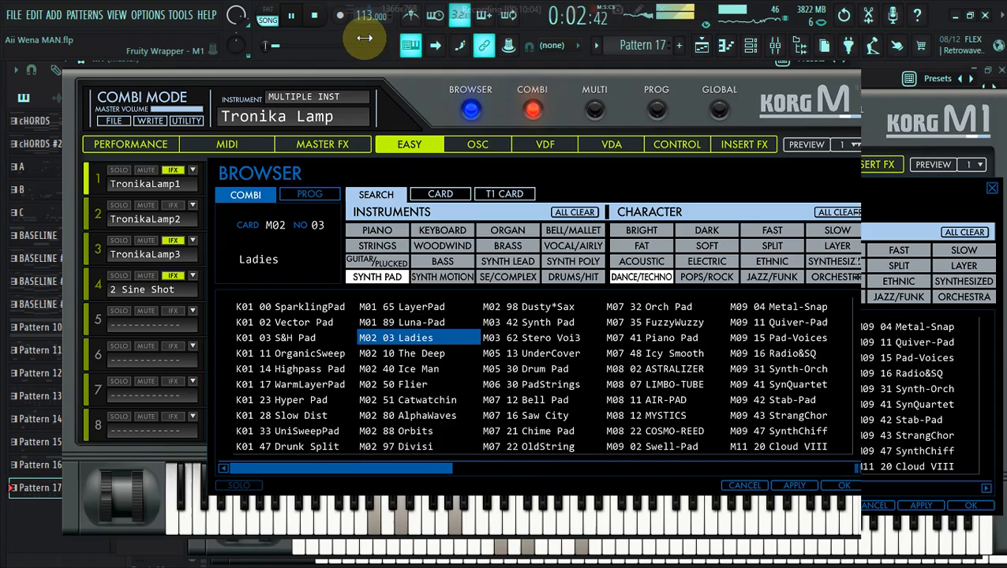
pyautogui.click(526, 342)
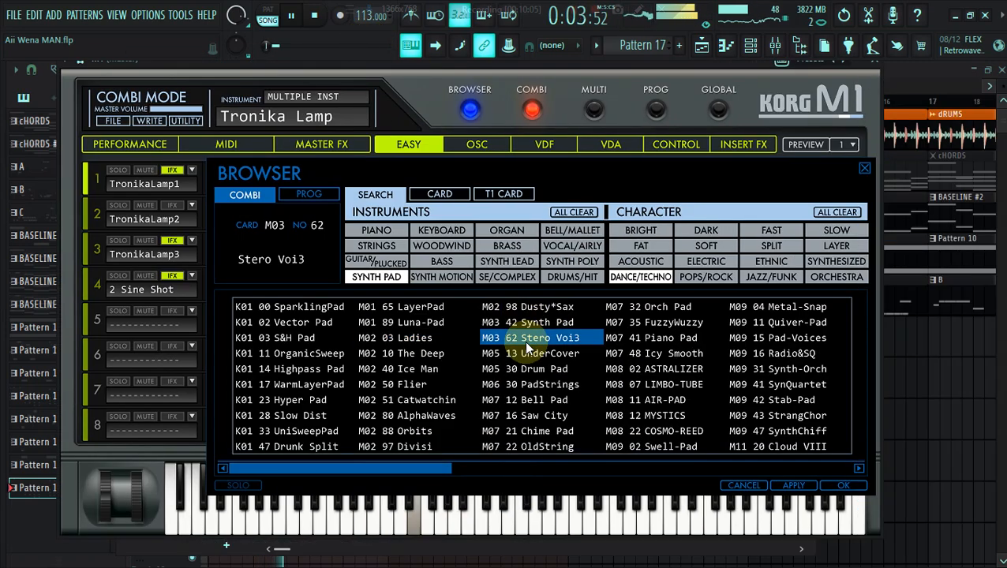
pyautogui.click(663, 369)
# Step: Audition further Synth Pad combis against the playing song, including Wave Perc, Twilight, Synth Perc and Orbits
pyautogui.click(746, 468)
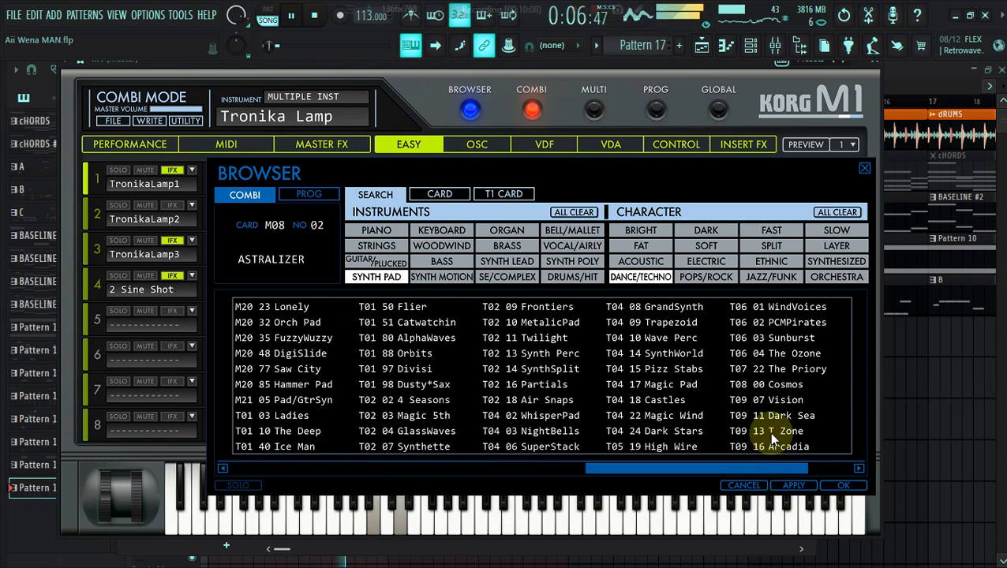
pyautogui.click(772, 368)
pyautogui.click(772, 354)
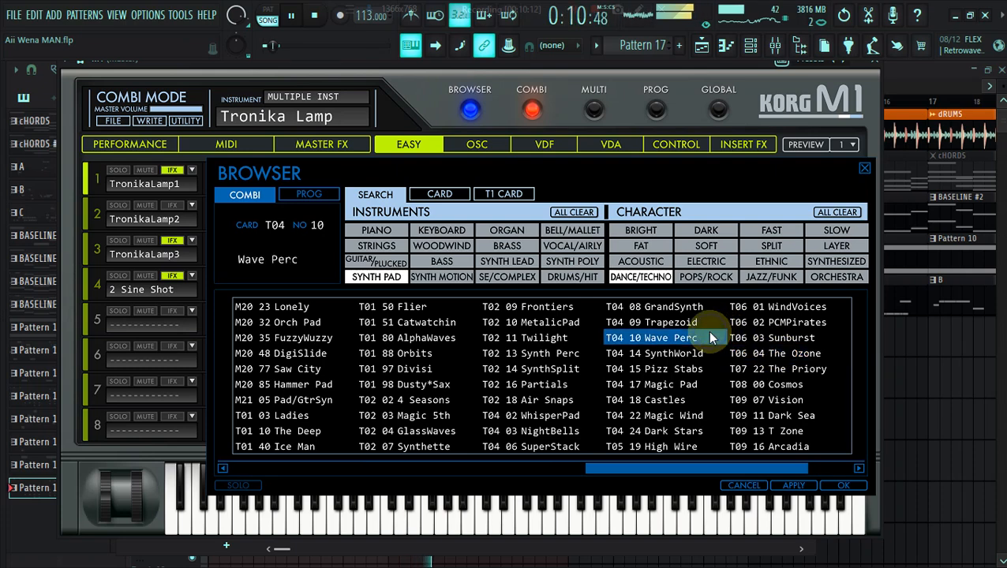
pyautogui.click(579, 337)
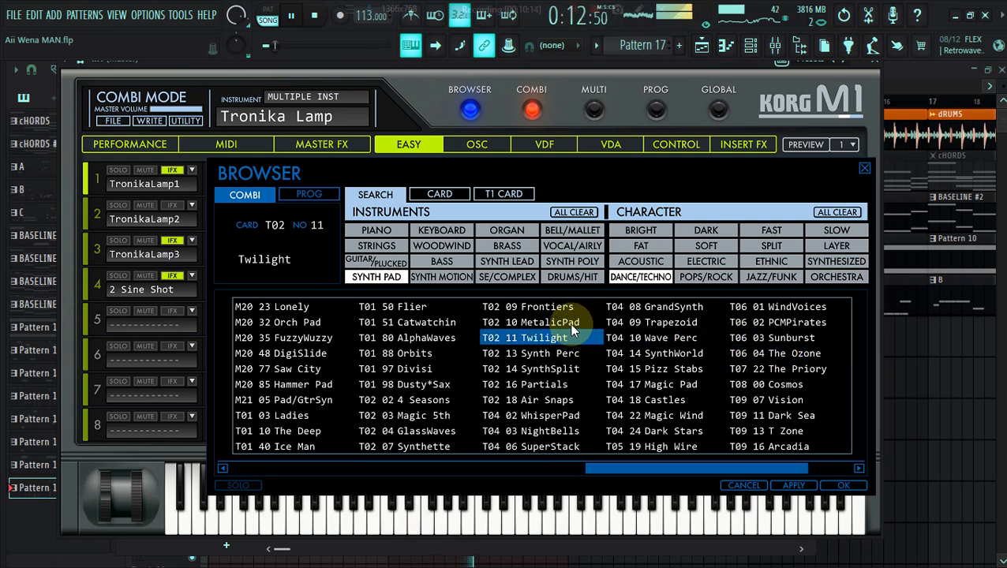
pyautogui.click(571, 323)
pyautogui.click(565, 355)
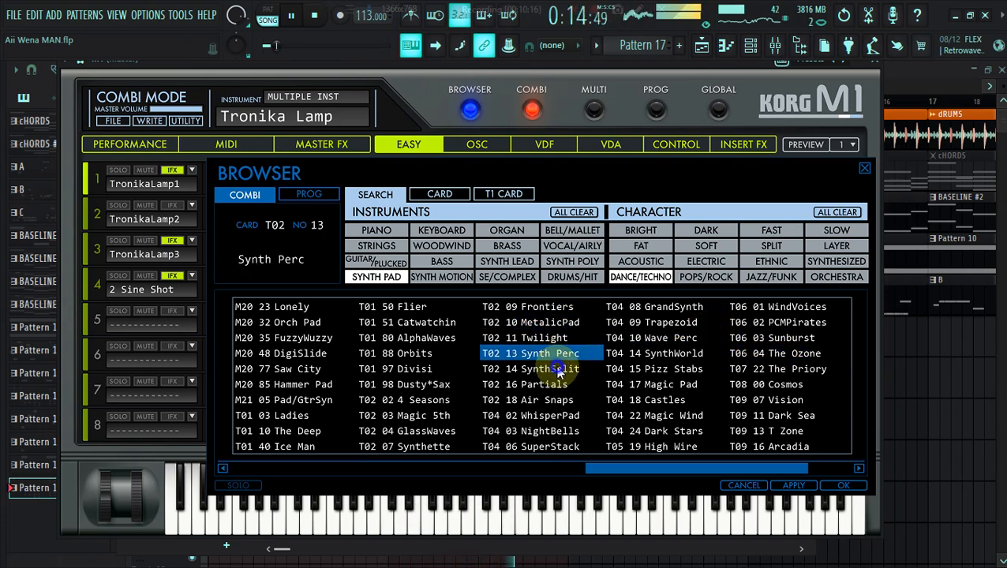
pyautogui.click(557, 370)
pyautogui.click(446, 354)
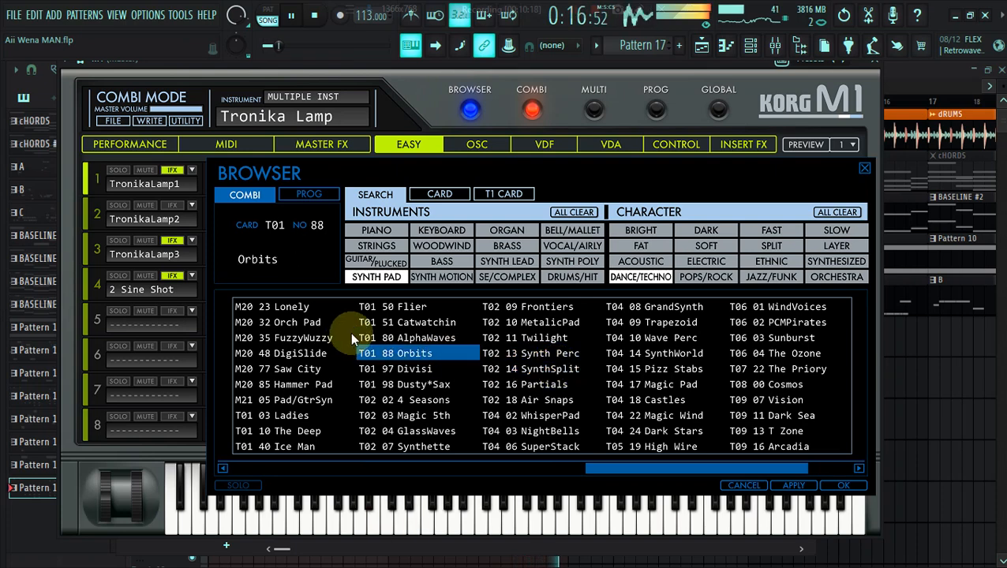
# Step: Audition the Catwatchin, Orch Pad and Saw City combis for the cloned M1 while the song plays
pyautogui.click(379, 322)
pyautogui.click(321, 326)
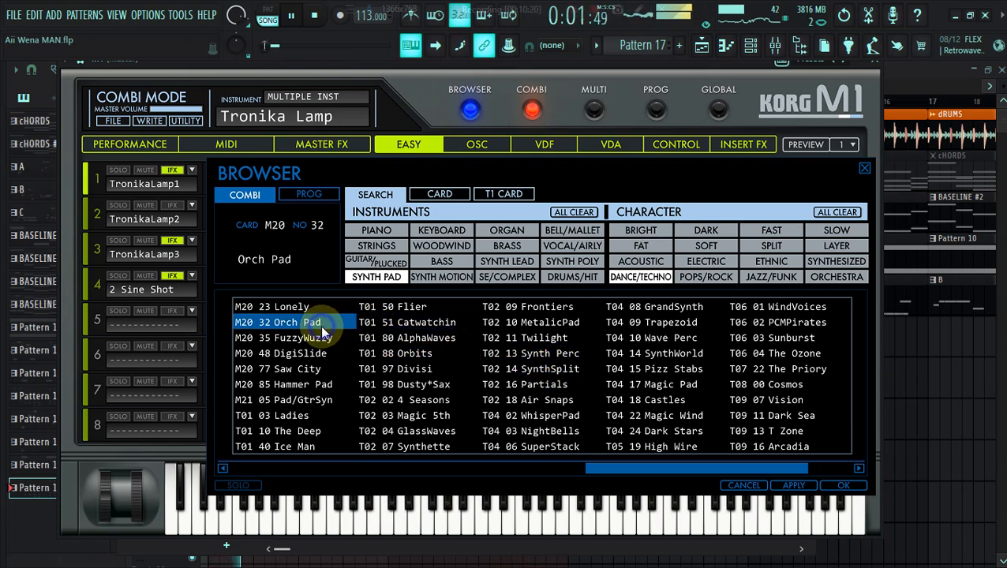
pyautogui.click(396, 325)
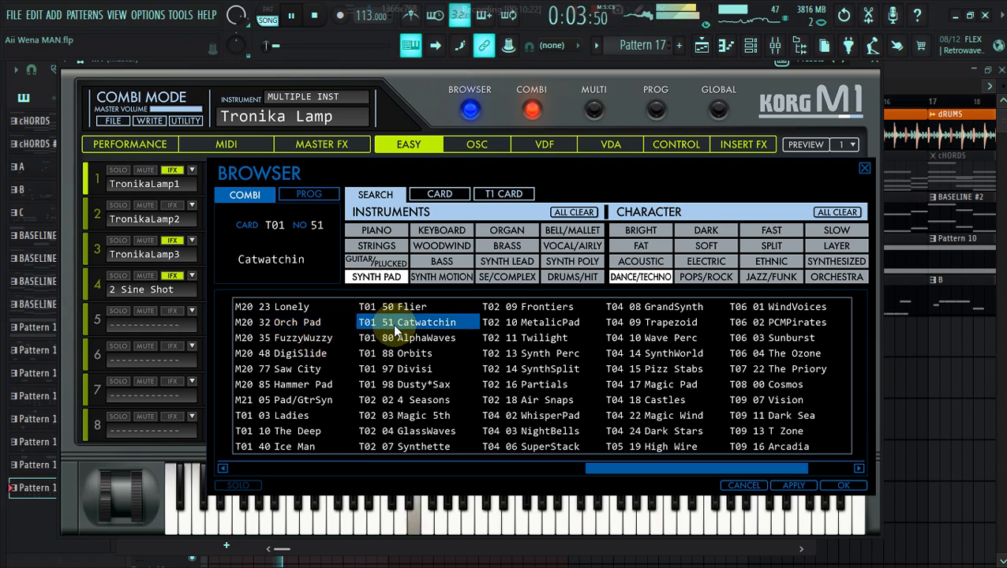
pyautogui.moveTo(412, 67); pyautogui.dragTo(524, 70)
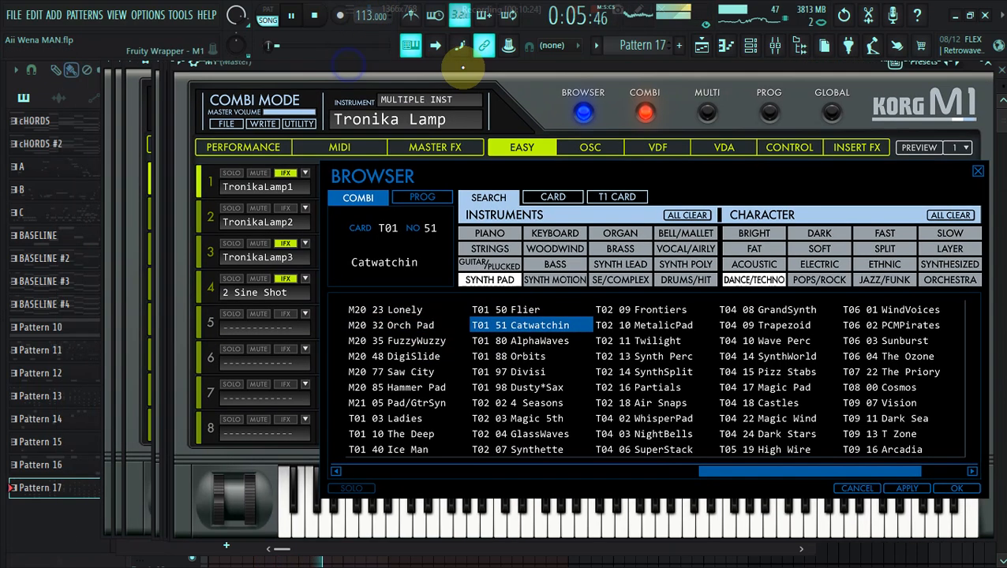
pyautogui.click(419, 386)
pyautogui.click(417, 373)
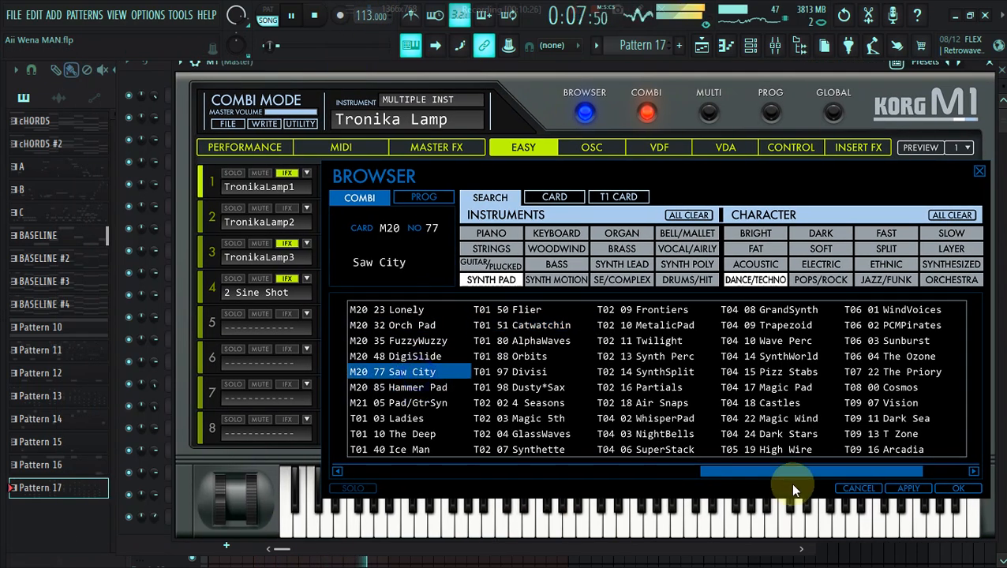
# Step: Load the StarPluck combi into the cloned M1 and listen to it in the arrangement
pyautogui.moveTo(783, 476); pyautogui.dragTo(696, 476)
pyautogui.click(614, 404)
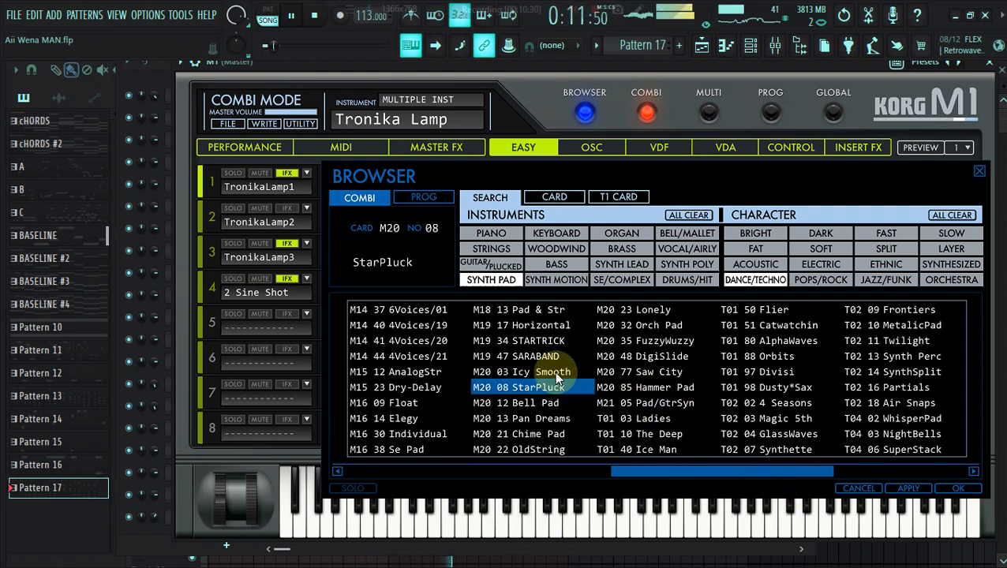
pyautogui.click(909, 488)
pyautogui.click(705, 50)
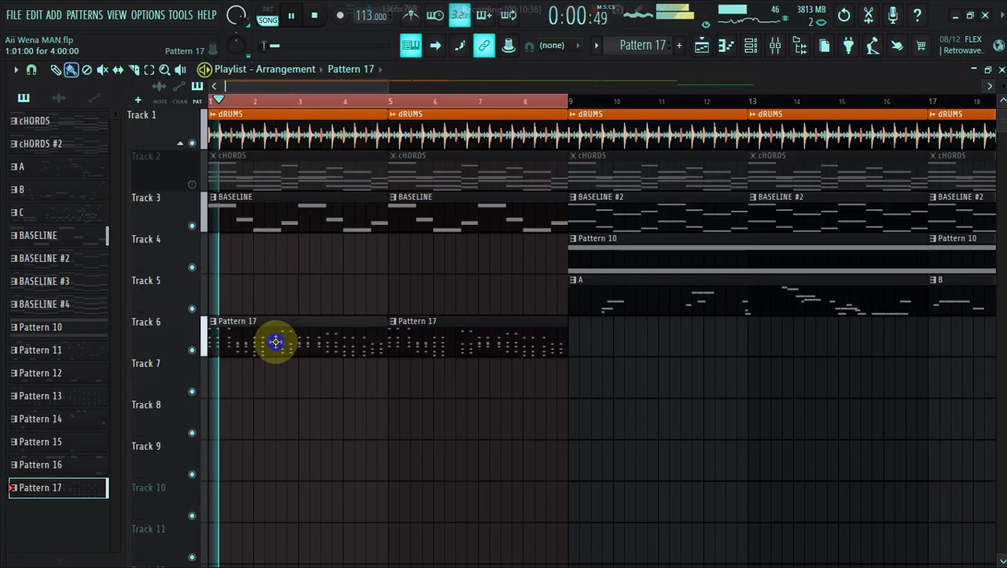
# Step: Reopen the M1 and raise the DigiHarp and SawStrings levels to 99
pyautogui.click(751, 45)
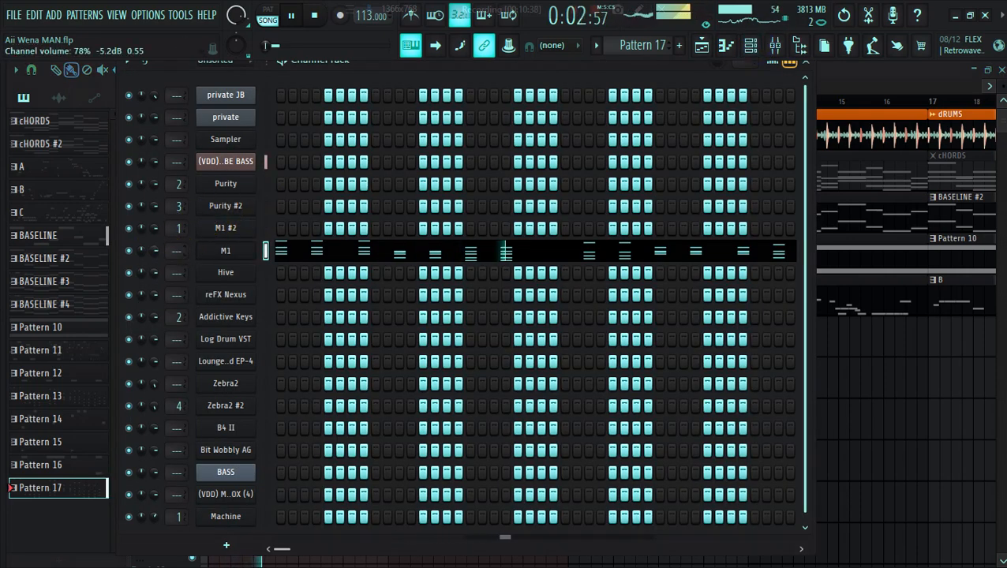
pyautogui.click(220, 250)
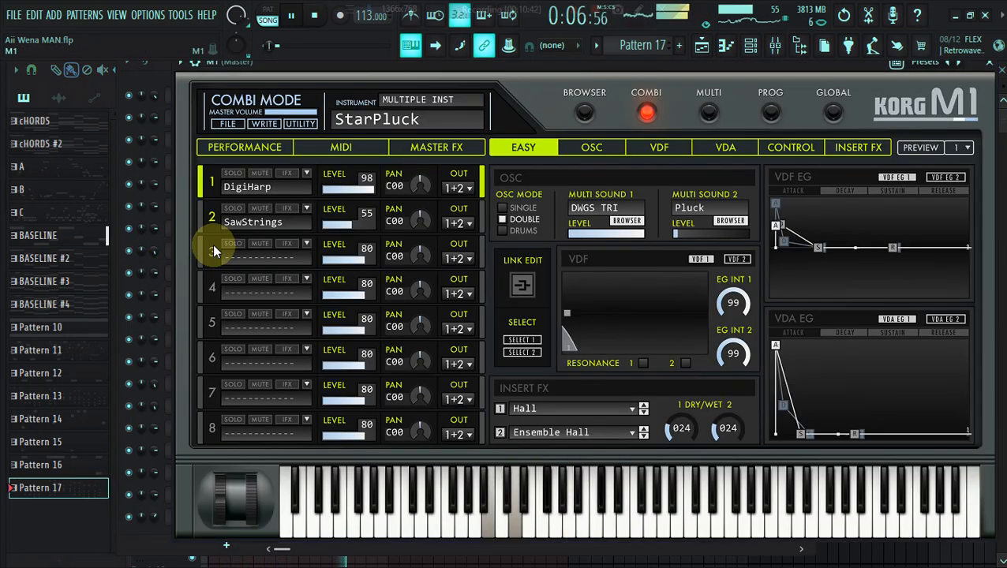
pyautogui.click(442, 154)
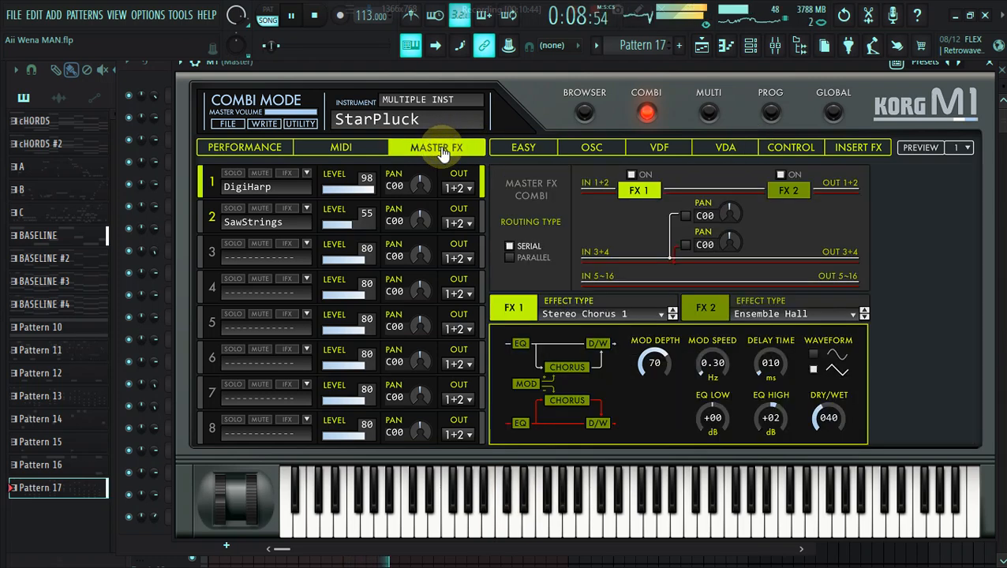
pyautogui.moveTo(356, 229); pyautogui.dragTo(390, 233)
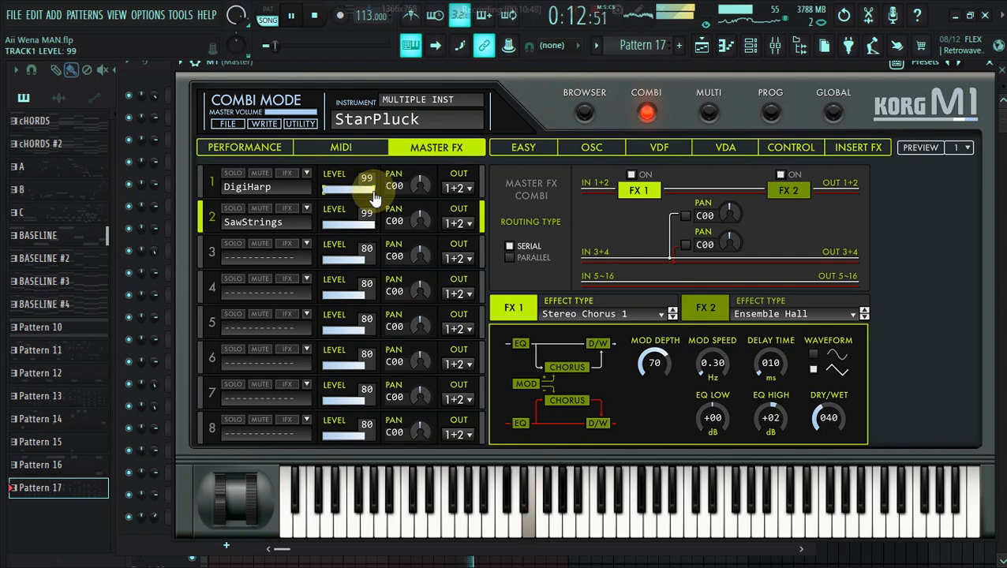
# Step: Return to the playlist, unmute the chords on Track 2 and restart playback
pyautogui.click(702, 44)
pyautogui.press('space')
pyautogui.press('space')
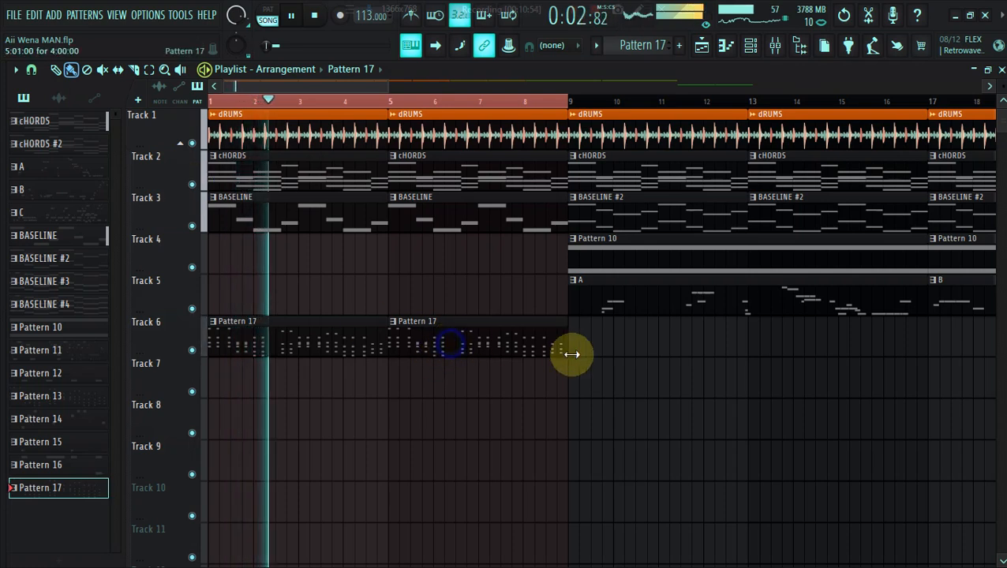
# Step: Move the Pattern 17 layer on Track 6 from bars 1–8 to bars 9–16 and play from bar 9
pyautogui.moveTo(575, 348); pyautogui.dragTo(868, 344)
pyautogui.rightClick(360, 330)
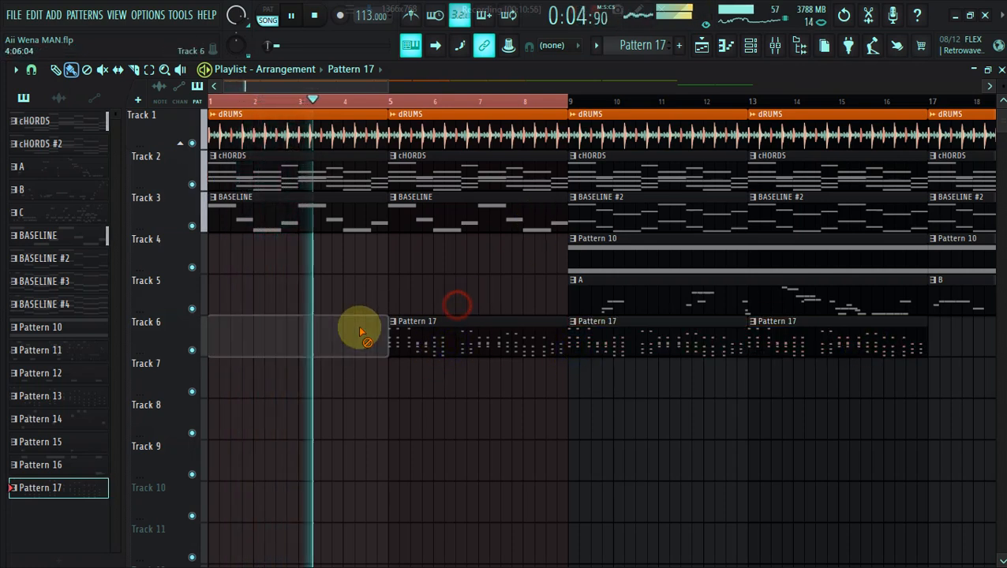
pyautogui.rightClick(419, 338)
pyautogui.click(558, 107)
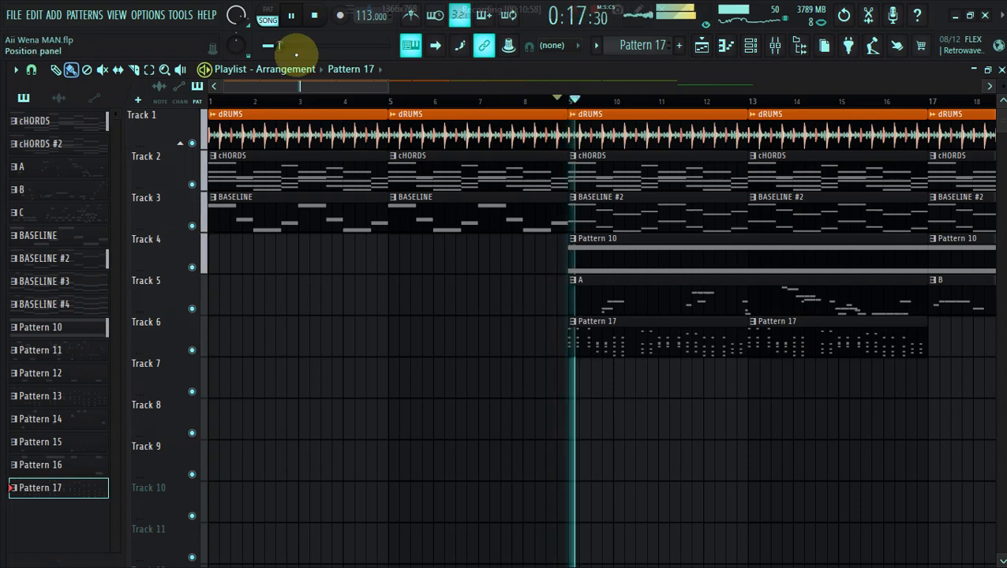
# Step: Remove Pattern 17 from bars 9 to 16 and paint it on Track 8 across bars 25 to 40
pyautogui.moveTo(361, 85); pyautogui.dragTo(777, 158)
pyautogui.rightClick(350, 348)
pyautogui.rightClick(293, 346)
pyautogui.moveTo(497, 424); pyautogui.dragTo(715, 423)
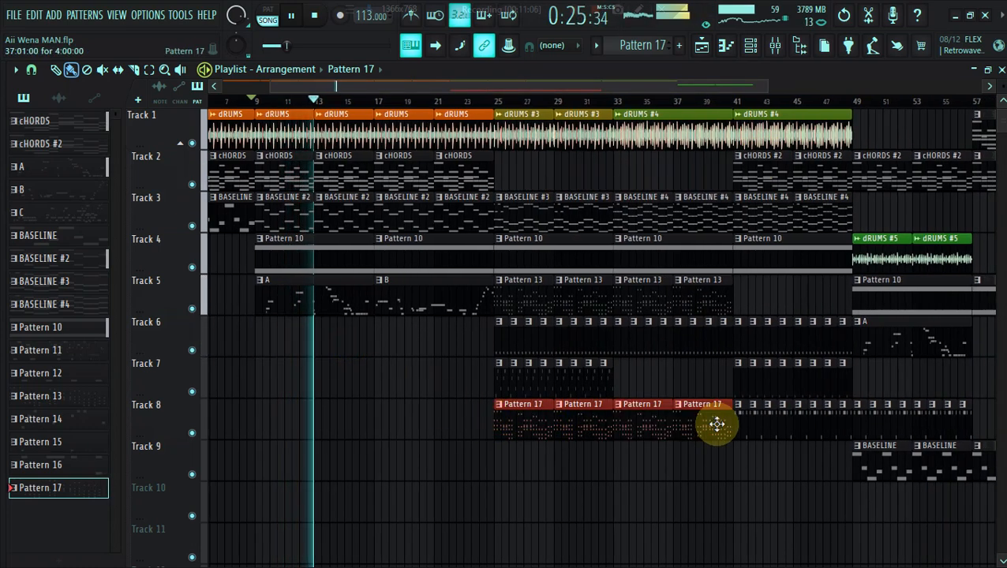
pyautogui.rightClick(404, 383)
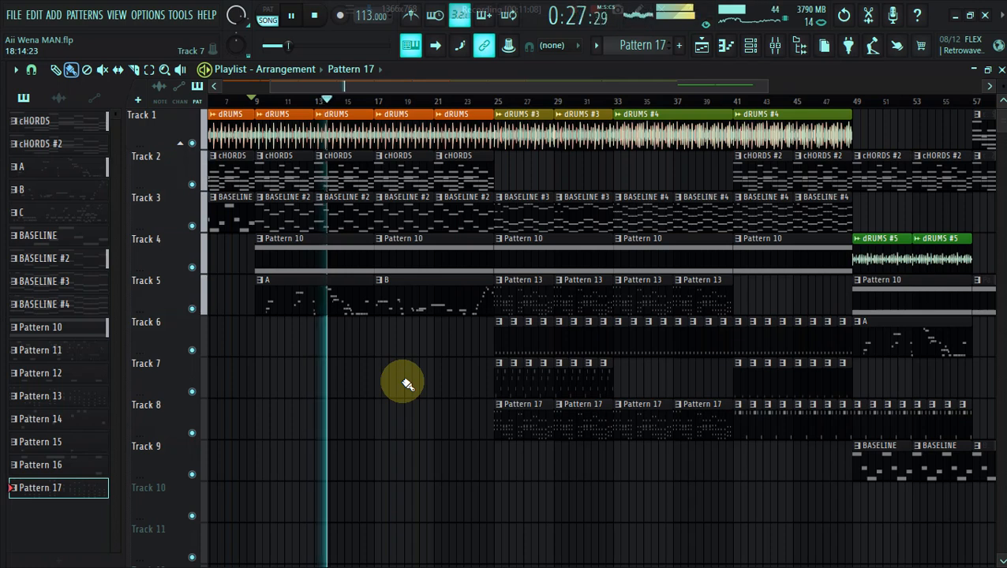
# Step: Try layering a cHORDS #2 clip on Track 7 at bar 9 and play from there
pyautogui.click(877, 156)
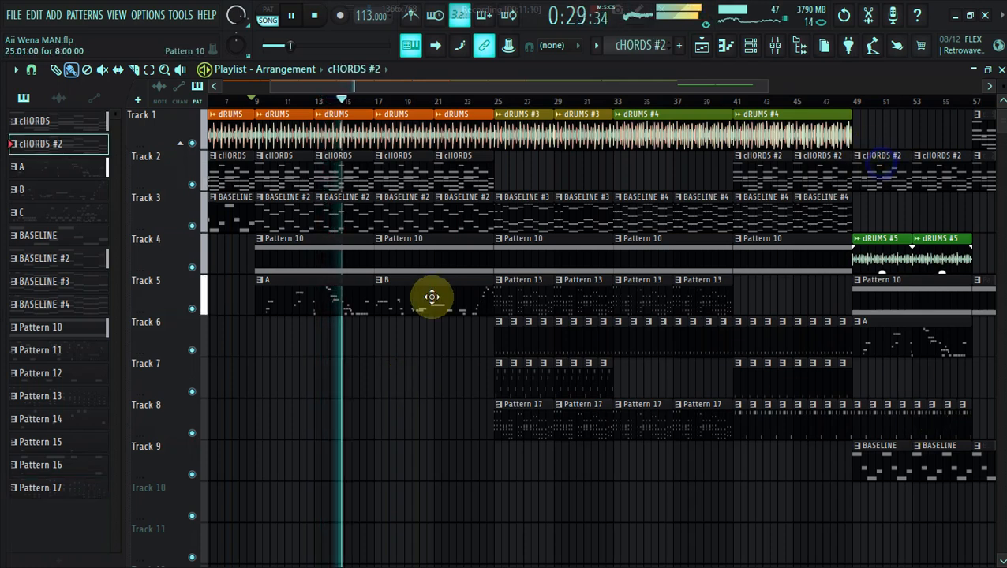
pyautogui.click(263, 385)
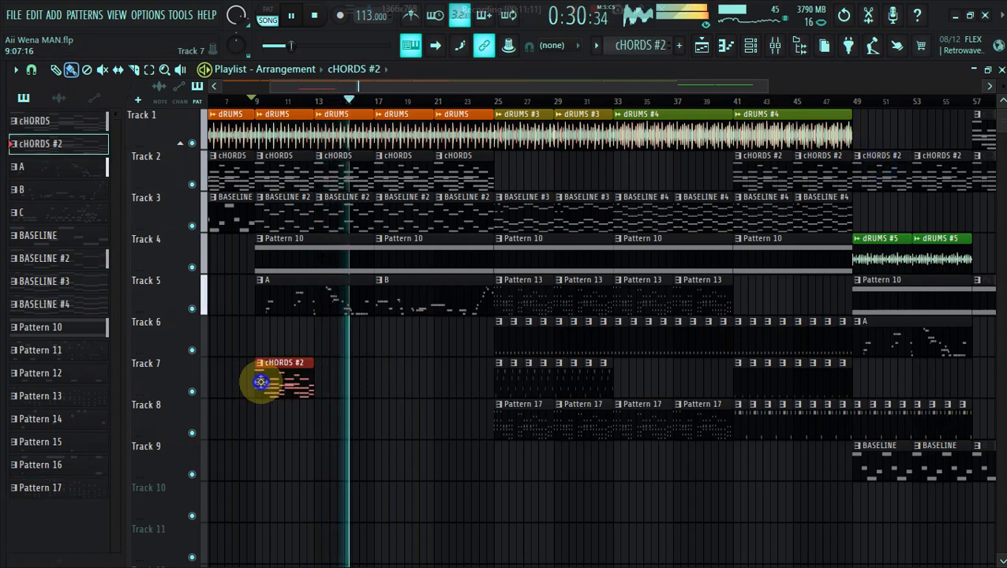
pyautogui.click(259, 101)
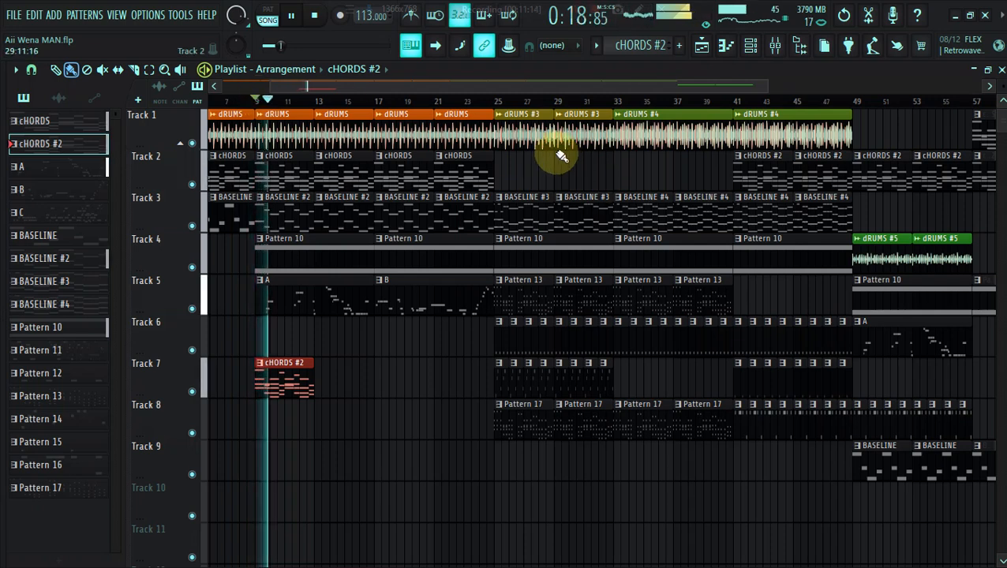
# Step: Replace the dRUMS clips in bars 17 to 24 on Track 1 with dRUMS #3
pyautogui.click(534, 140)
pyautogui.rightClick(387, 131)
pyautogui.rightClick(460, 135)
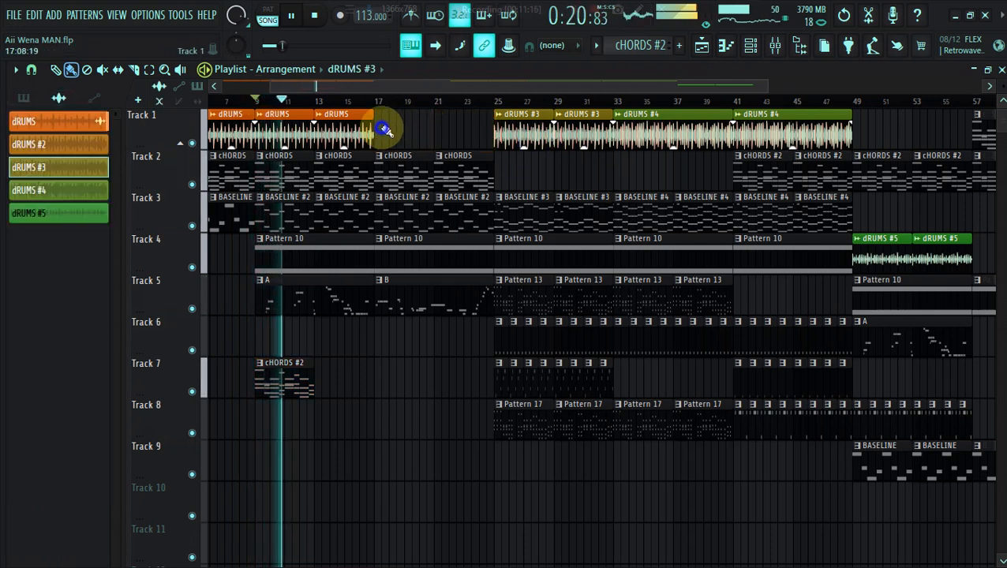
pyautogui.moveTo(384, 131); pyautogui.dragTo(454, 136)
# Step: Replace the cHORDS #2 clip at bar 9 on Track 7 with two across bars 17 to 24, and play from bar 17
pyautogui.rightClick(294, 391)
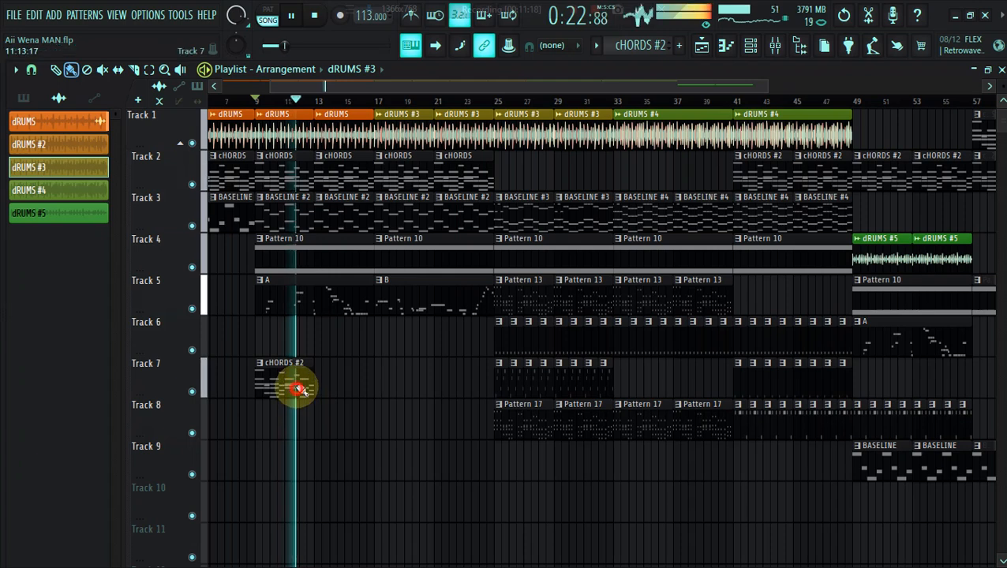
pyautogui.click(385, 386)
pyautogui.rightClick(404, 380)
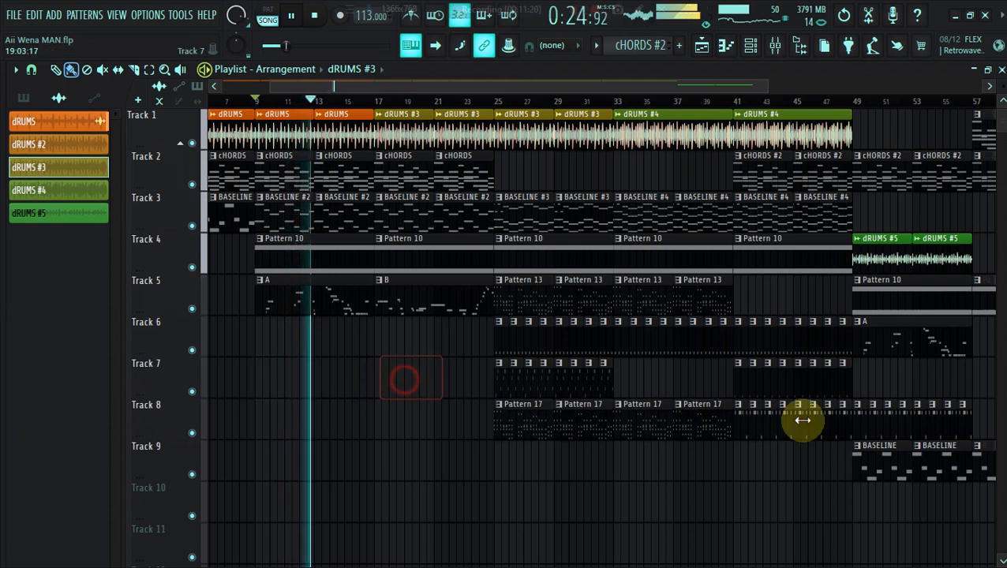
pyautogui.click(890, 168)
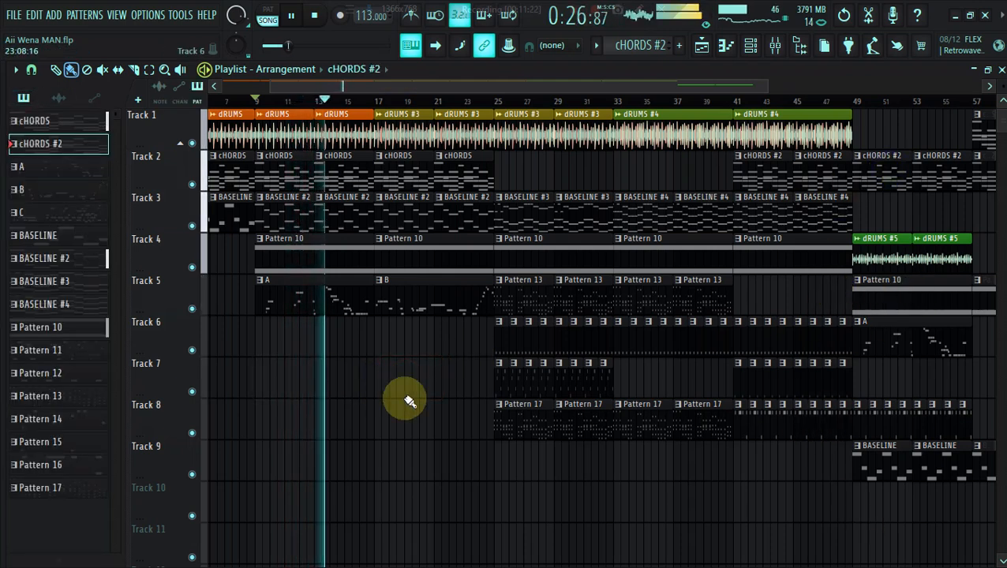
pyautogui.click(380, 389)
pyautogui.click(447, 387)
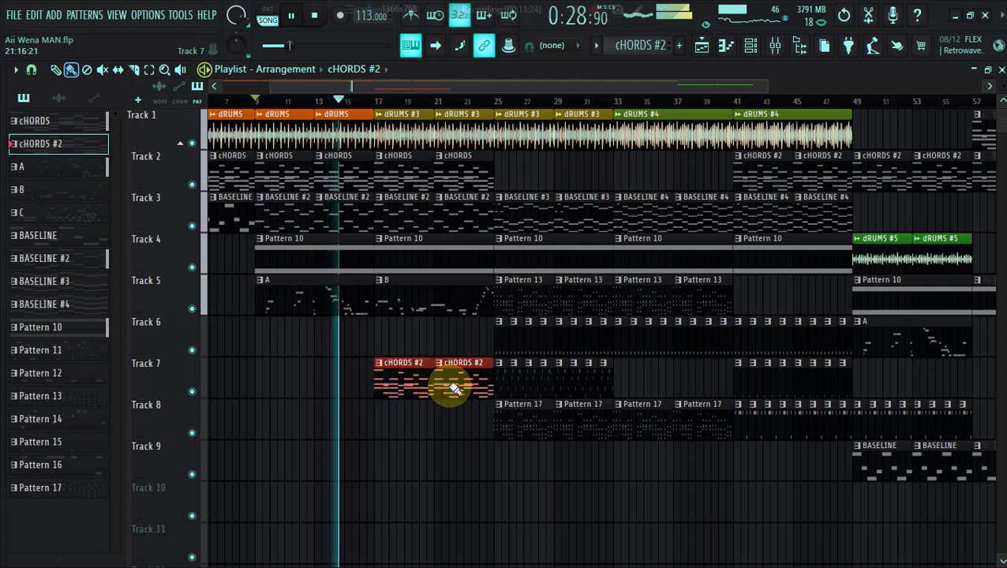
pyautogui.click(377, 103)
pyautogui.click(588, 174)
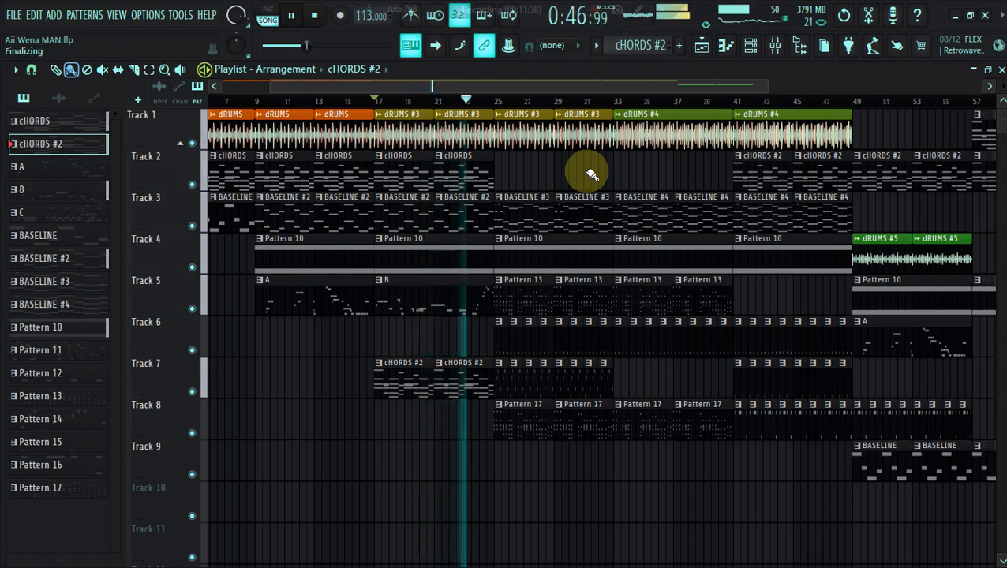
# Step: Show the arrangement from bar 1 and compare the playing section with Track 7 muted and unmuted
pyautogui.moveTo(270, 87); pyautogui.dragTo(136, 91)
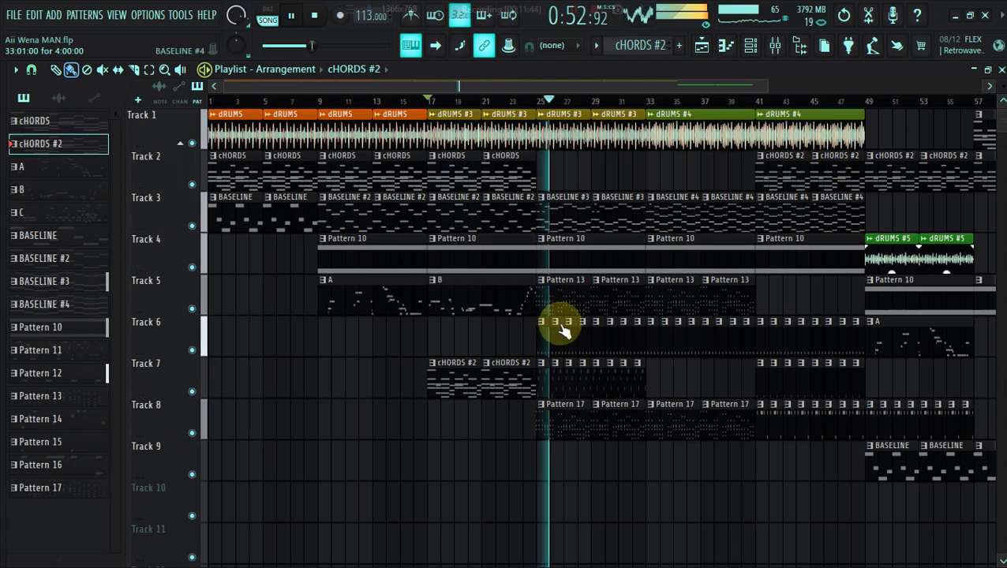
pyautogui.click(193, 392)
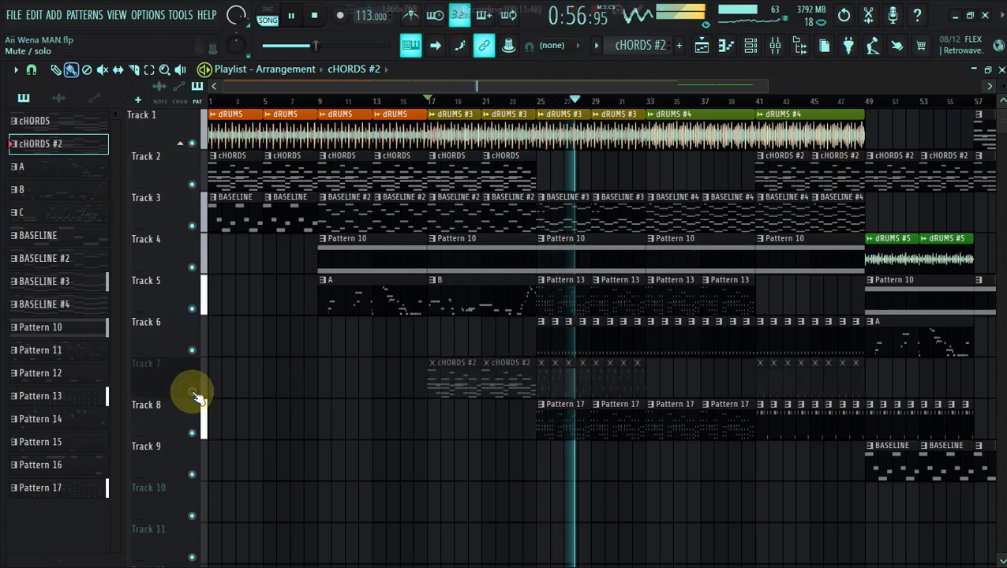
pyautogui.click(193, 393)
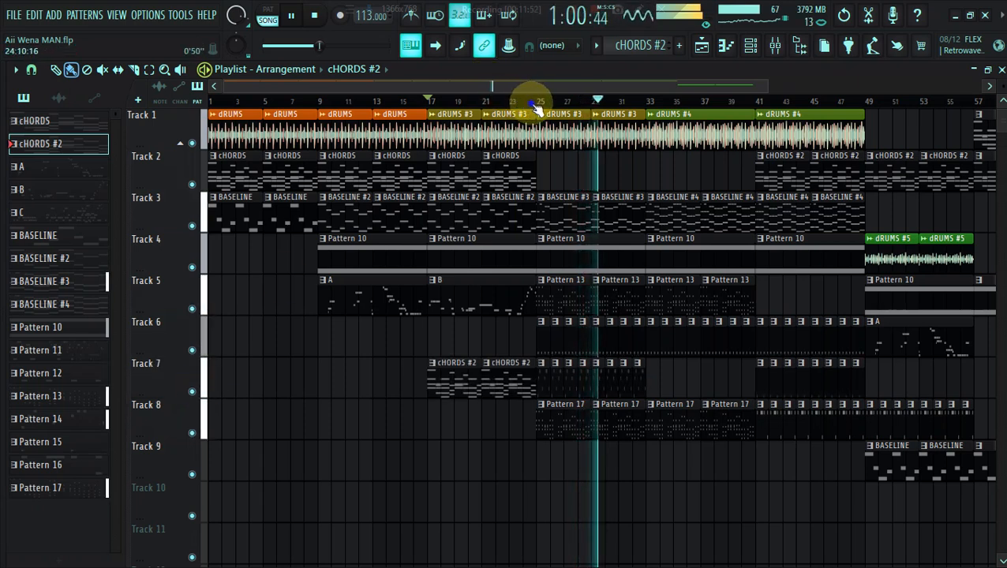
# Step: Replay from bar 24 and delete Pattern 13 on Track 5 and Pattern 17 on Track 8 across bars 25 to 32
pyautogui.click(525, 100)
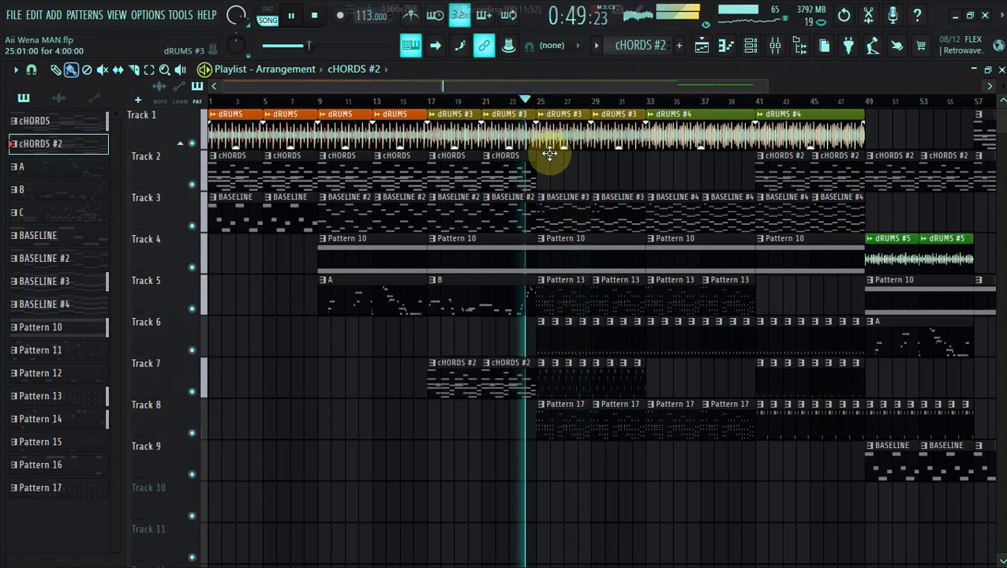
pyautogui.rightClick(561, 303)
pyautogui.rightClick(618, 300)
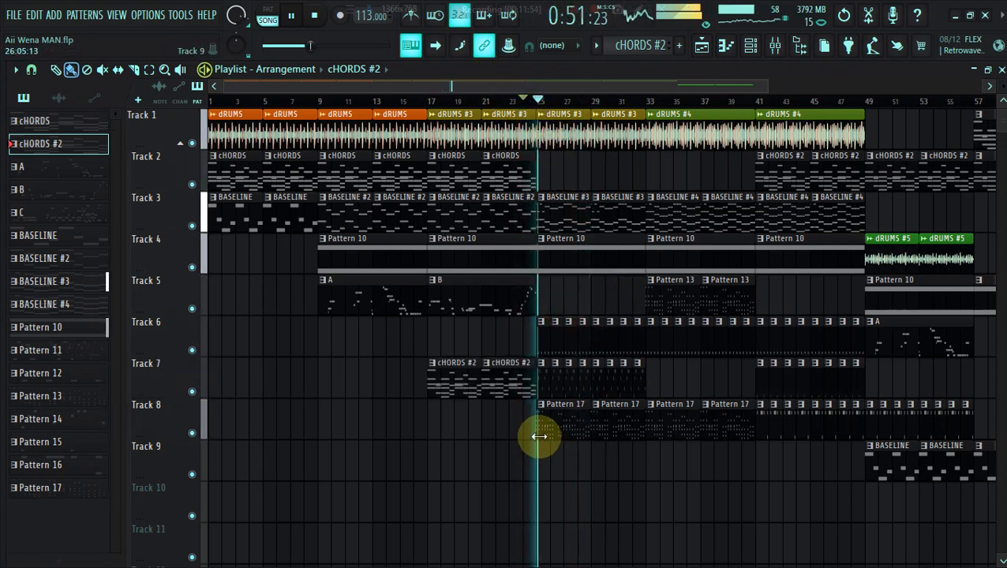
pyautogui.rightClick(604, 433)
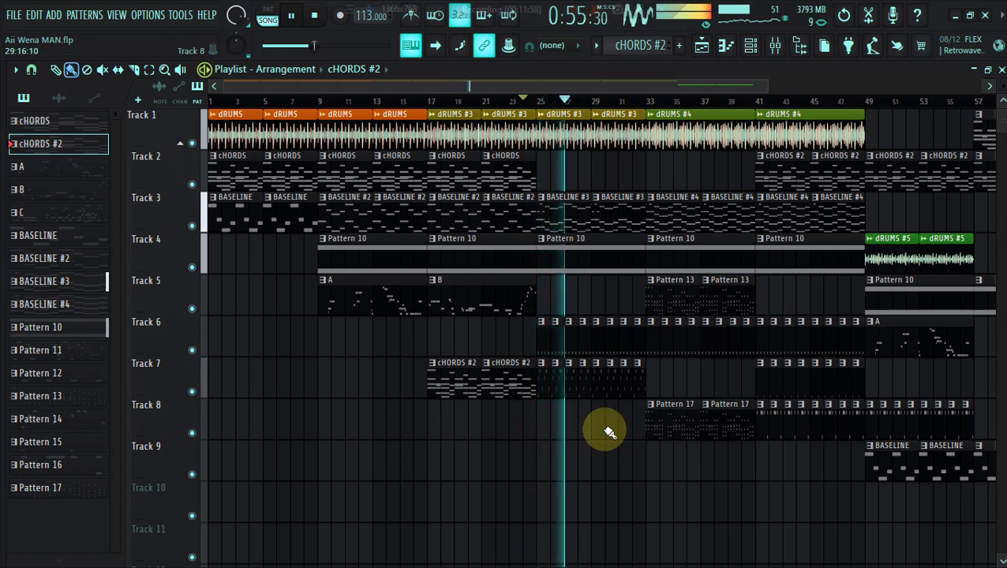
# Step: Undo the deletions of Pattern 13 on Track 5 and Pattern 17 on Track 8 across bars 25 to 32
pyautogui.hotkey('ctrl', 'alt', 'z')
pyautogui.hotkey('ctrl', 'alt', 'z')
pyautogui.hotkey('ctrl', 'alt', 'z')
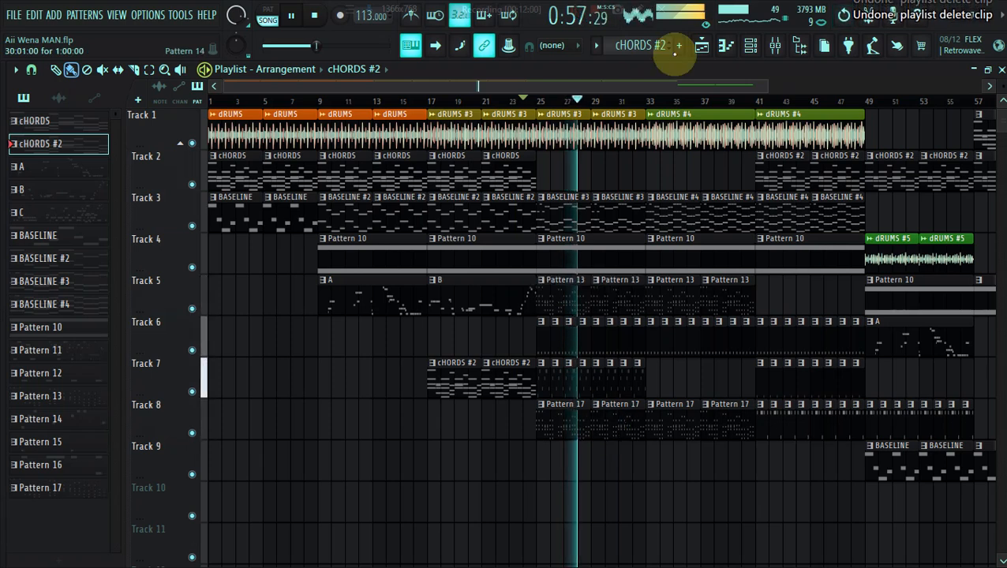
# Step: Delete the Pattern 14 clips on Track 7 across bars 25 to 32
pyautogui.moveTo(655, 389); pyautogui.dragTo(555, 385)
pyautogui.click(541, 384)
pyautogui.rightClick(542, 384)
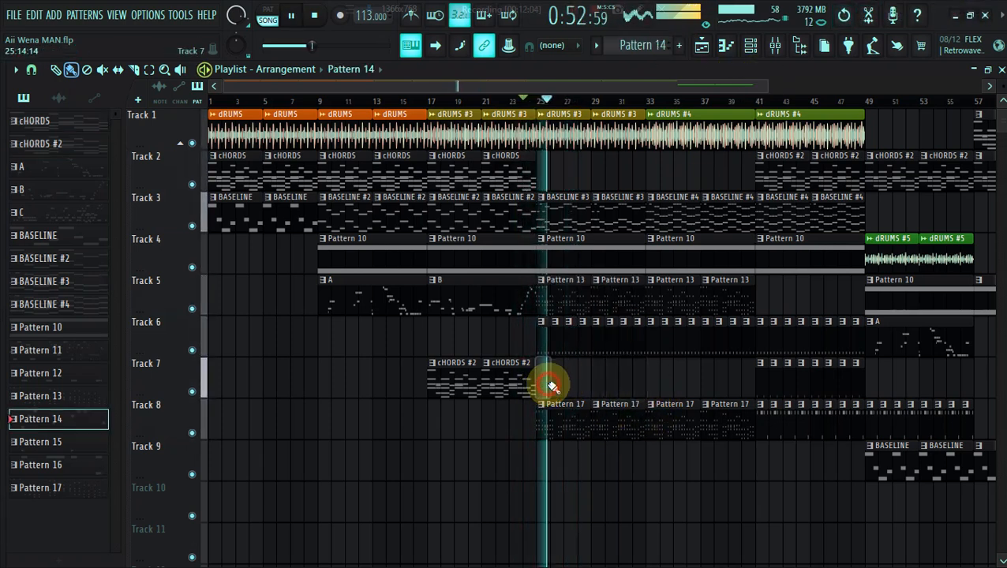
# Step: Try Pattern 14 on Track 9 at bar 41 and across bars 45 to 48, listen around bars 40 to 47, and delete it again
pyautogui.click(759, 474)
pyautogui.click(759, 104)
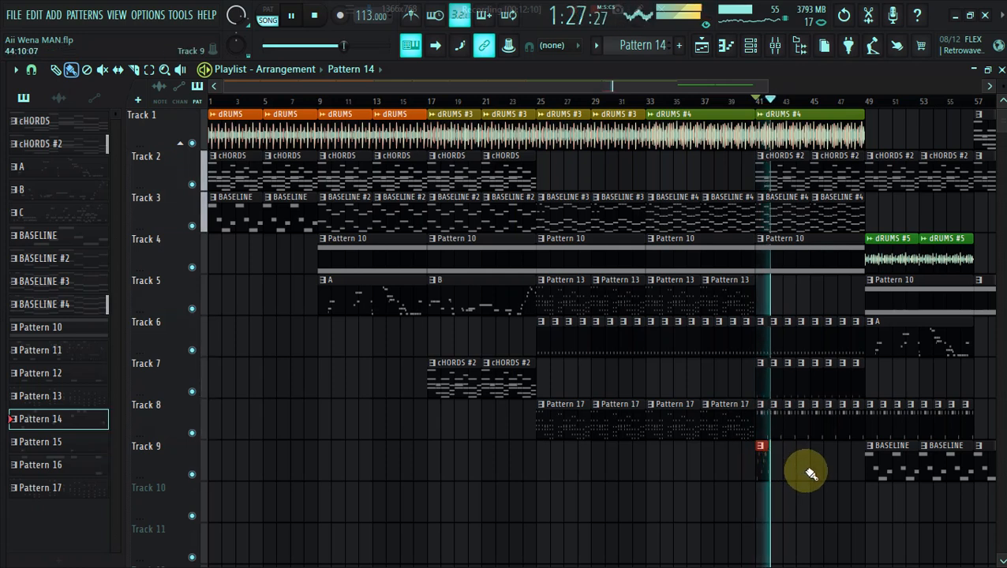
pyautogui.moveTo(813, 472); pyautogui.dragTo(854, 475)
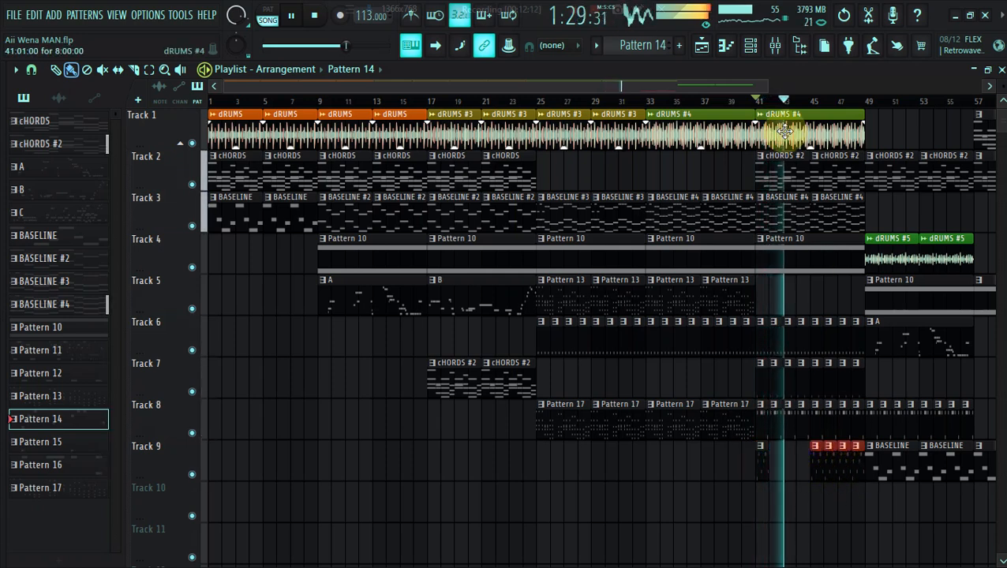
pyautogui.click(813, 103)
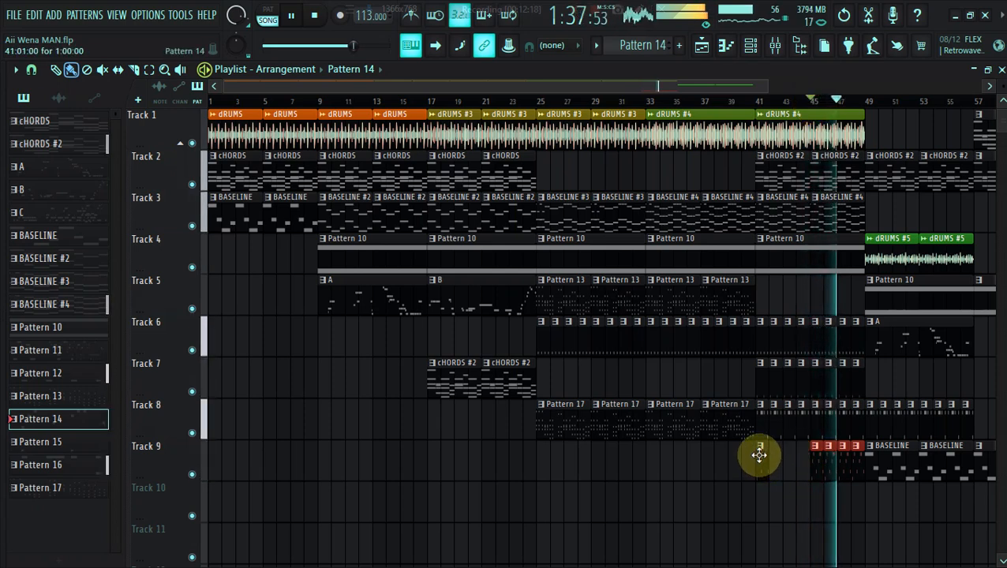
pyautogui.click(741, 101)
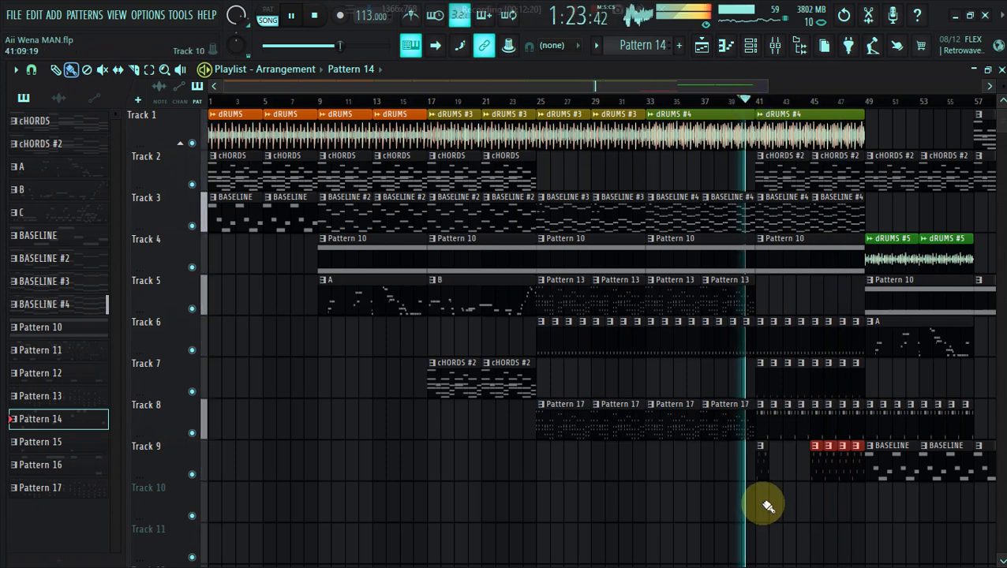
pyautogui.rightClick(764, 421)
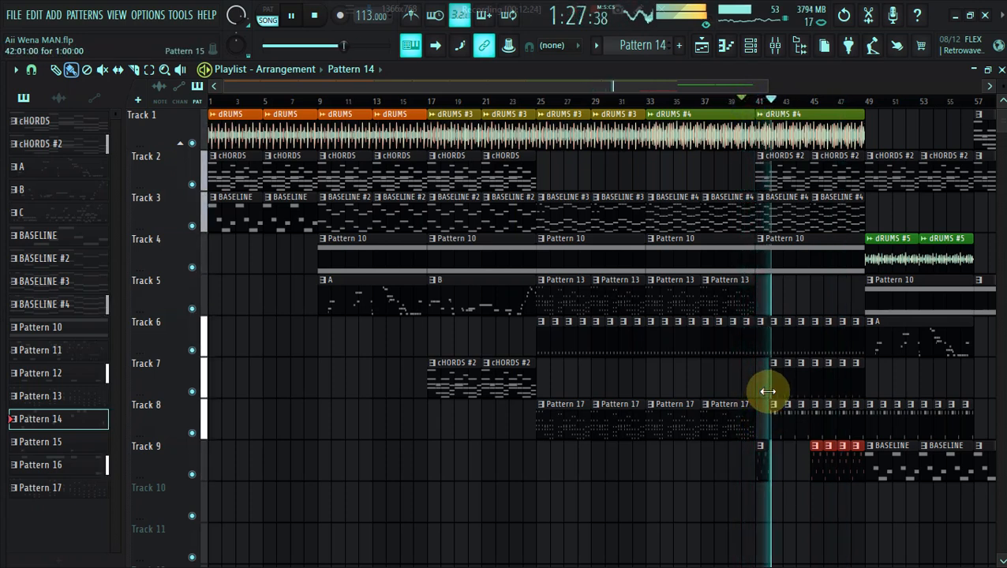
pyautogui.rightClick(765, 451)
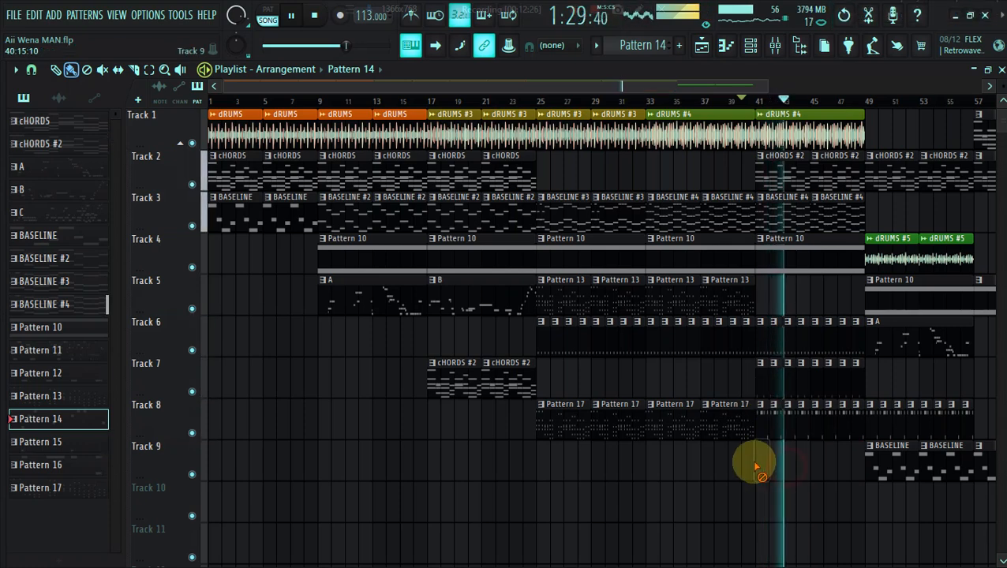
# Step: Try Pattern 14 on Track 7 across bars 49 to 56, playing from bar 49 with clip A on Track 6 removed and restored
pyautogui.moveTo(766, 84); pyautogui.dragTo(845, 93)
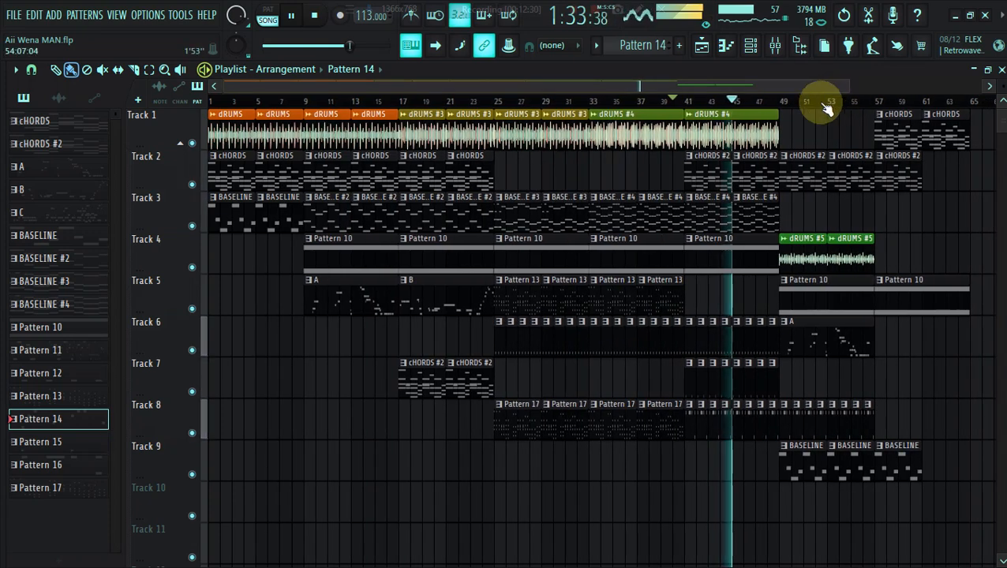
pyautogui.click(781, 103)
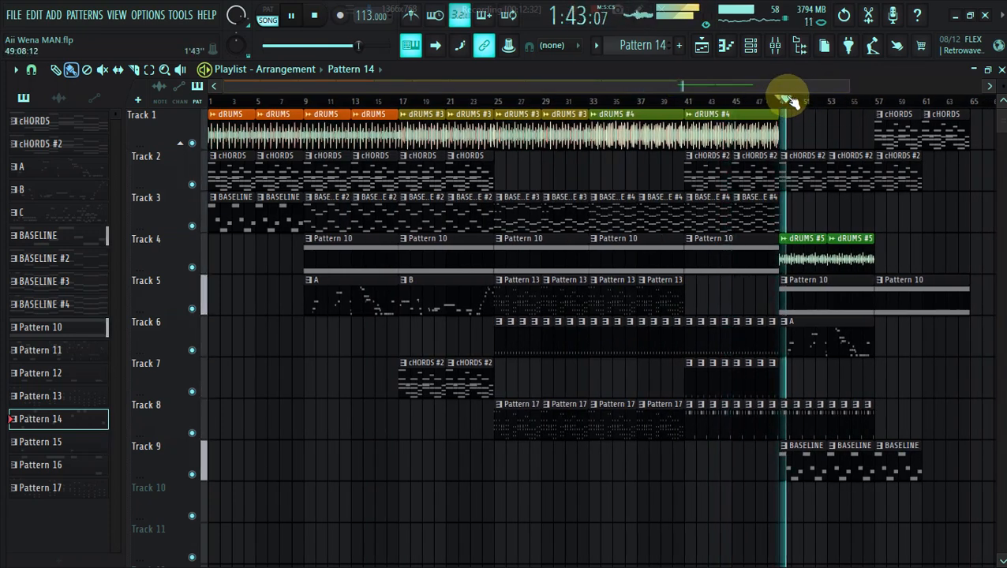
pyautogui.click(786, 382)
pyautogui.click(782, 100)
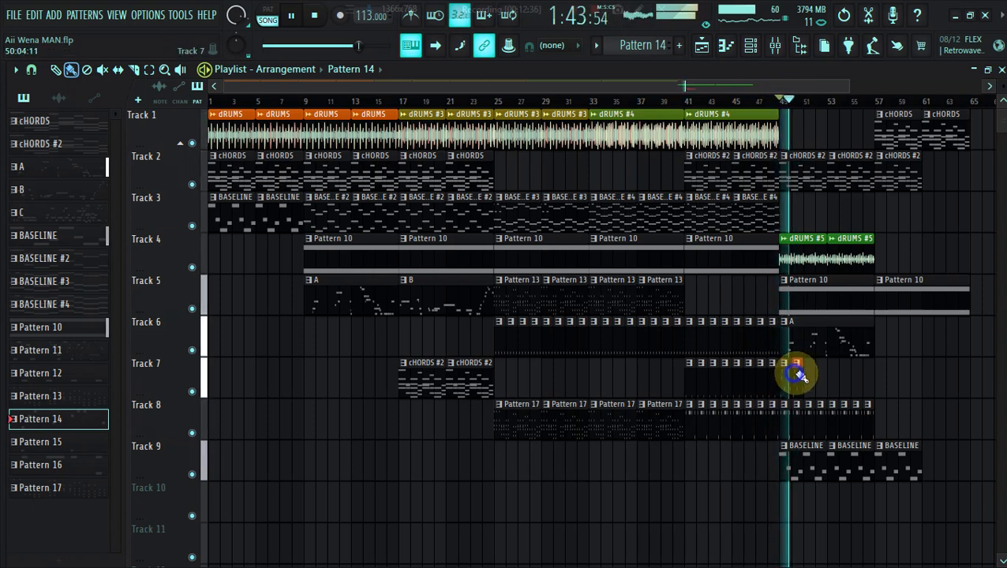
pyautogui.moveTo(799, 376); pyautogui.dragTo(872, 383)
pyautogui.rightClick(828, 339)
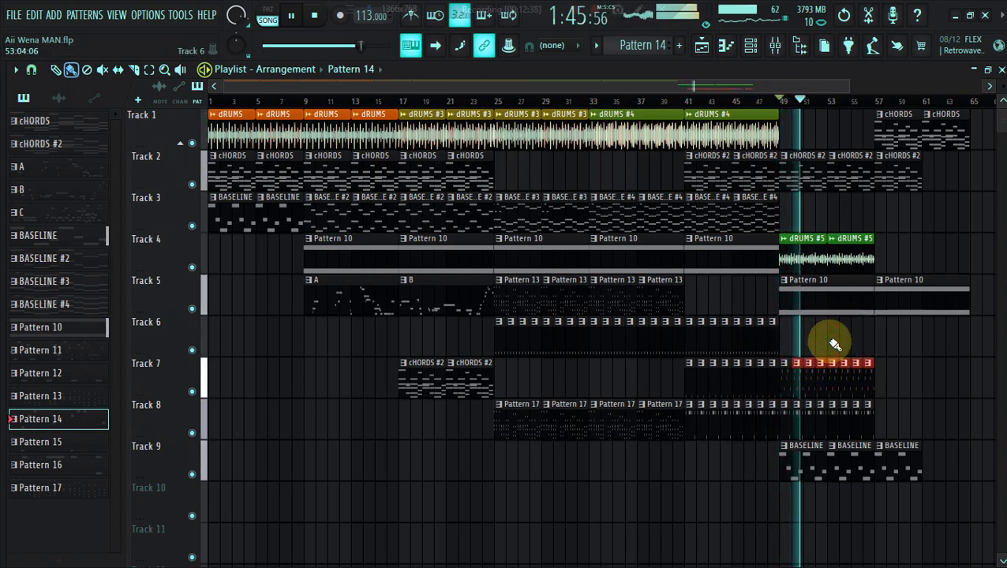
pyautogui.hotkey('ctrl', 'z')
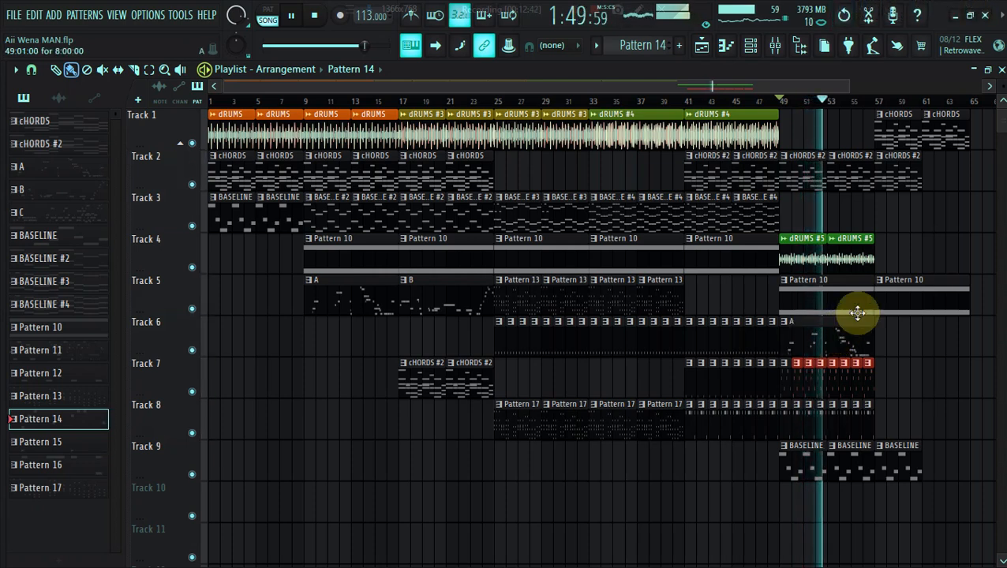
# Step: Try four Pattern 14 clips on Track 4 across bars 57 to 60 and delete those on Track 7 across bars 49 to 56
pyautogui.click(887, 250)
pyautogui.click(878, 102)
pyautogui.click(891, 265)
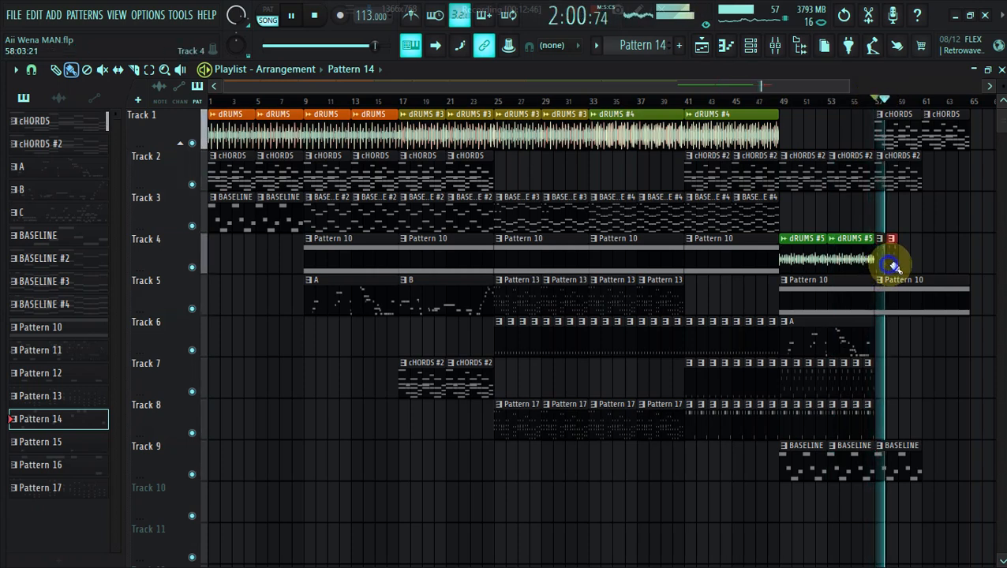
pyautogui.moveTo(916, 264); pyautogui.dragTo(915, 265)
pyautogui.moveTo(883, 378); pyautogui.dragTo(787, 371)
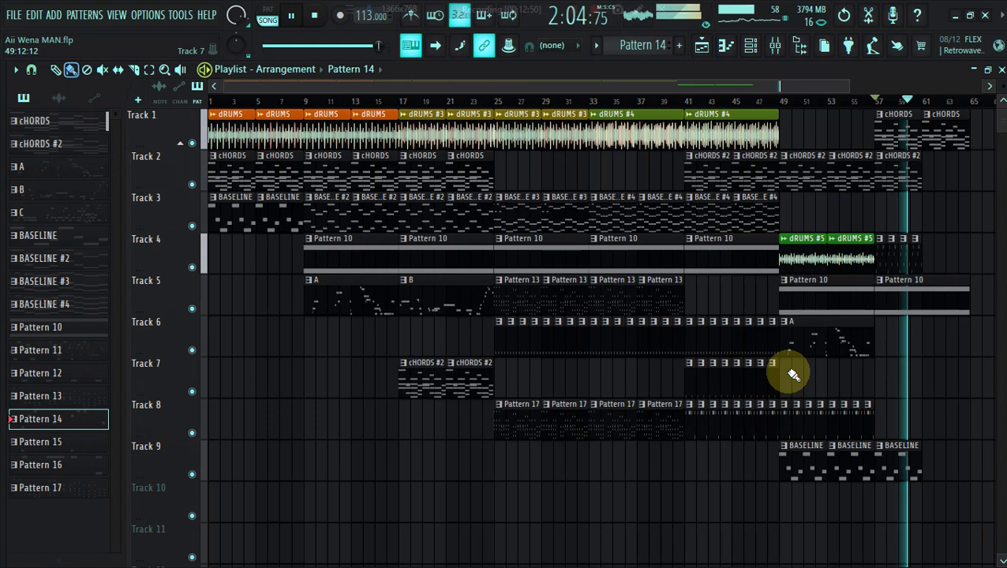
# Step: Try Pattern 14 on Track 6 across bars 9 to 23, playing from bar 9
pyautogui.moveTo(847, 86); pyautogui.dragTo(843, 88)
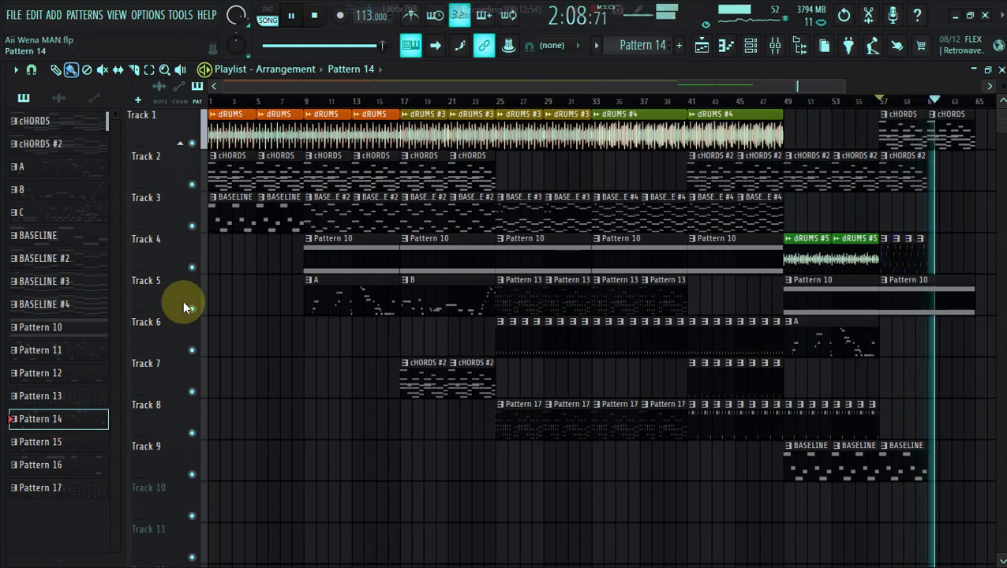
pyautogui.click(305, 99)
pyautogui.click(308, 331)
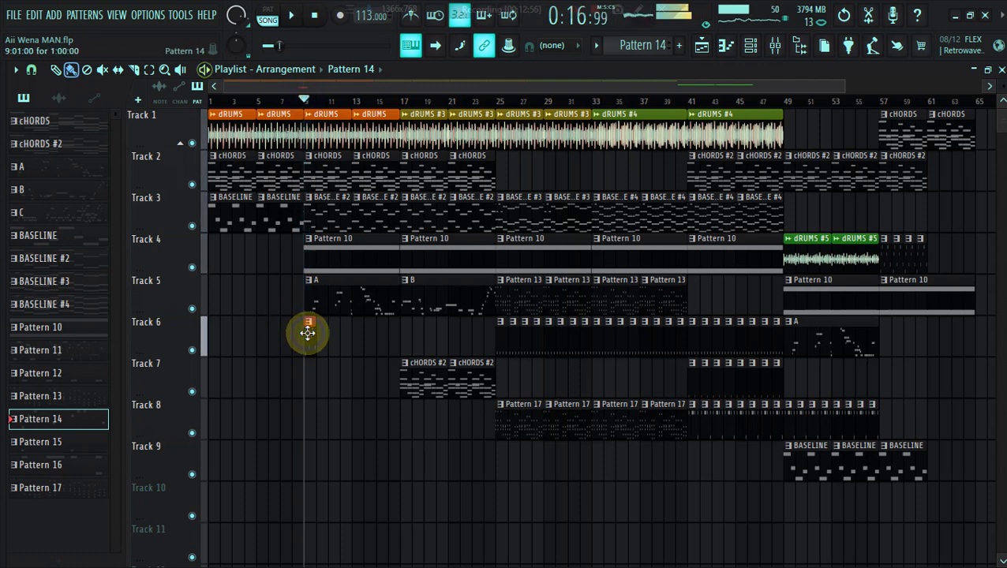
pyautogui.moveTo(324, 339); pyautogui.dragTo(481, 338)
# Step: Delete the Zebra2 #2 channel used by Pattern 14 and return to the playlist
pyautogui.click(752, 49)
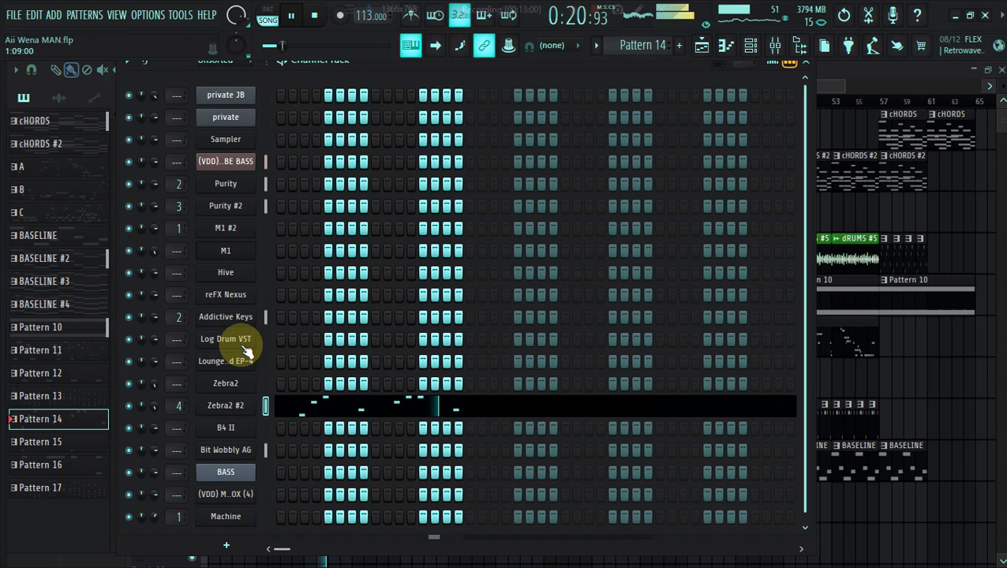
pyautogui.rightClick(236, 412)
pyautogui.click(269, 495)
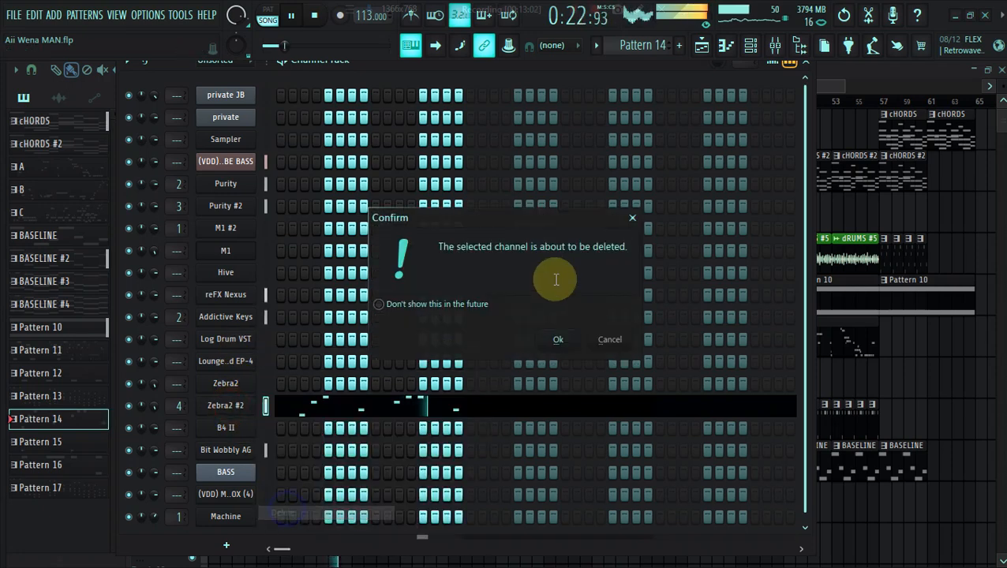
pyautogui.click(557, 347)
pyautogui.rightClick(964, 328)
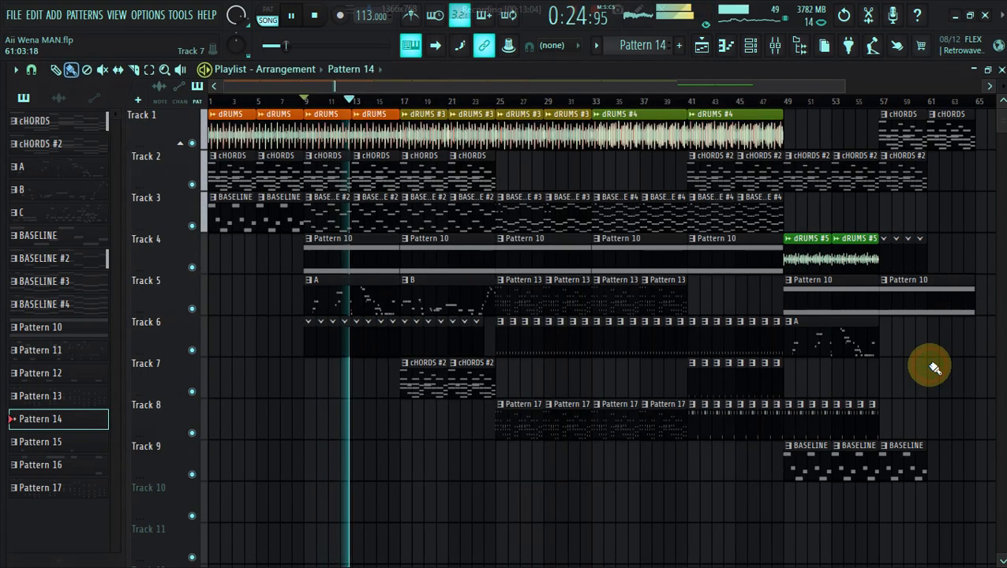
# Step: Delete Pattern 14 from the project, including its clips in the arrangement
pyautogui.rightClick(49, 419)
pyautogui.click(118, 450)
pyautogui.click(549, 341)
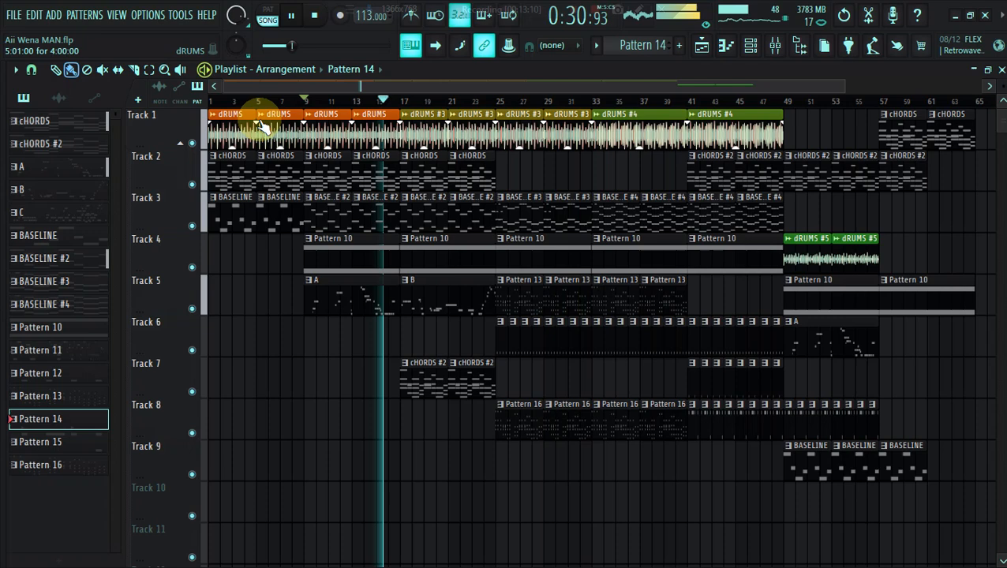
# Step: Colour the cHORDS pattern dark red and the BASELINE pattern dark purple
pyautogui.click(213, 156)
pyautogui.click(308, 236)
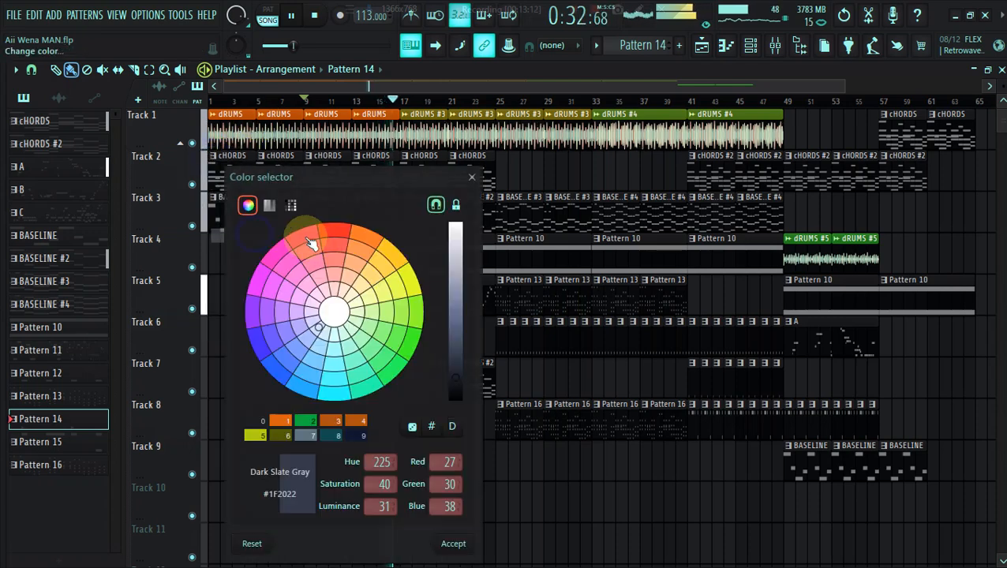
pyautogui.click(452, 551)
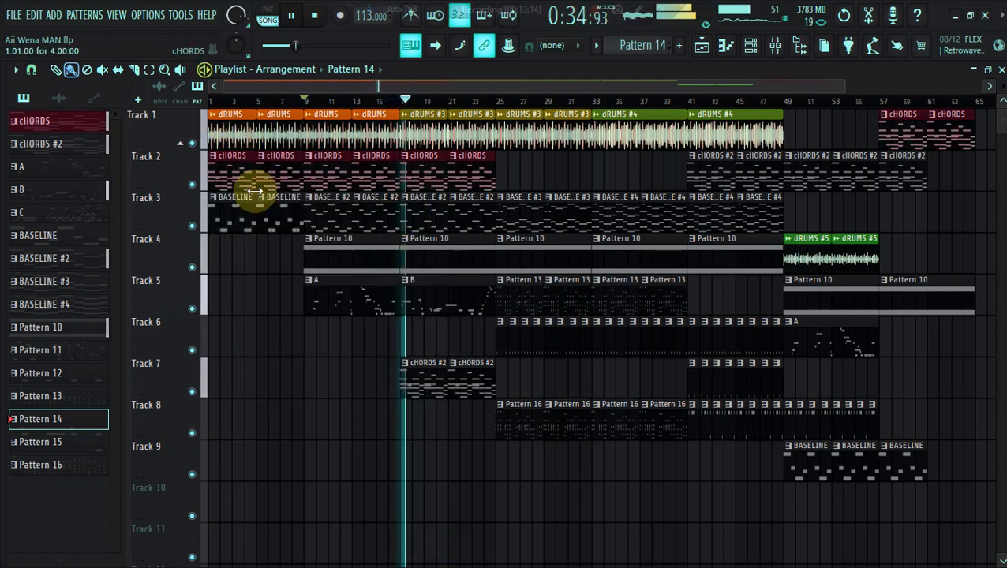
pyautogui.click(213, 197)
pyautogui.click(241, 276)
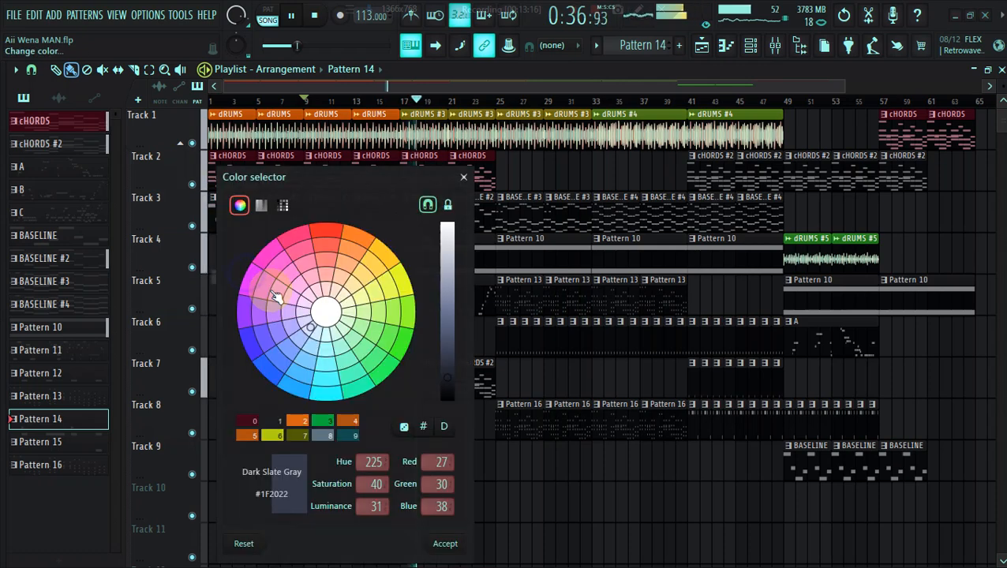
pyautogui.click(445, 531)
# Step: Colour the cHORDS #2 pattern dark green, #053C29
pyautogui.rightClick(406, 362)
pyautogui.click(426, 417)
pyautogui.click(532, 384)
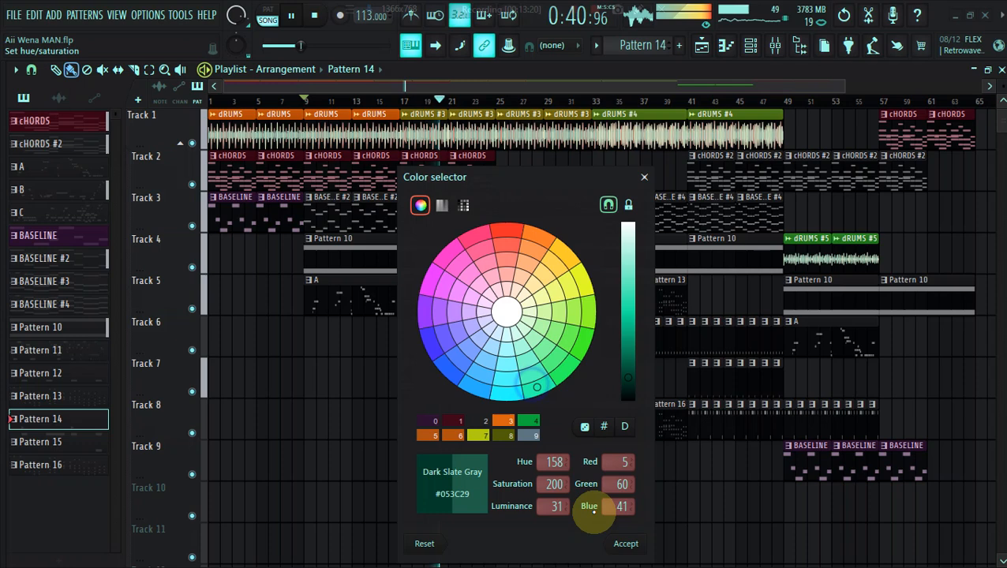
pyautogui.click(619, 544)
# Step: Colour Pattern 10 dark olive yellow
pyautogui.rightClick(307, 239)
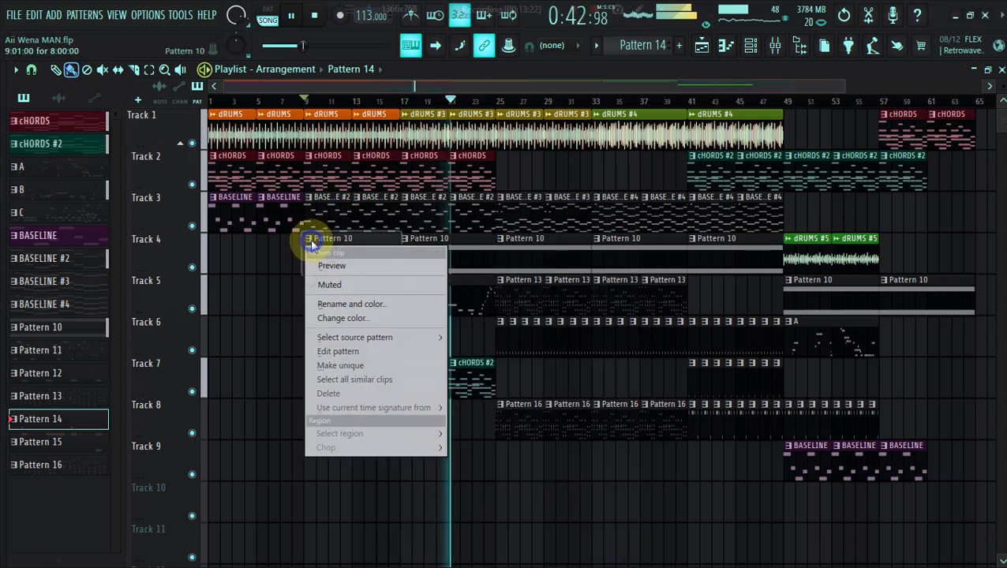
pyautogui.click(348, 318)
pyautogui.click(512, 301)
pyautogui.moveTo(512, 300); pyautogui.dragTo(532, 360)
pyautogui.click(551, 542)
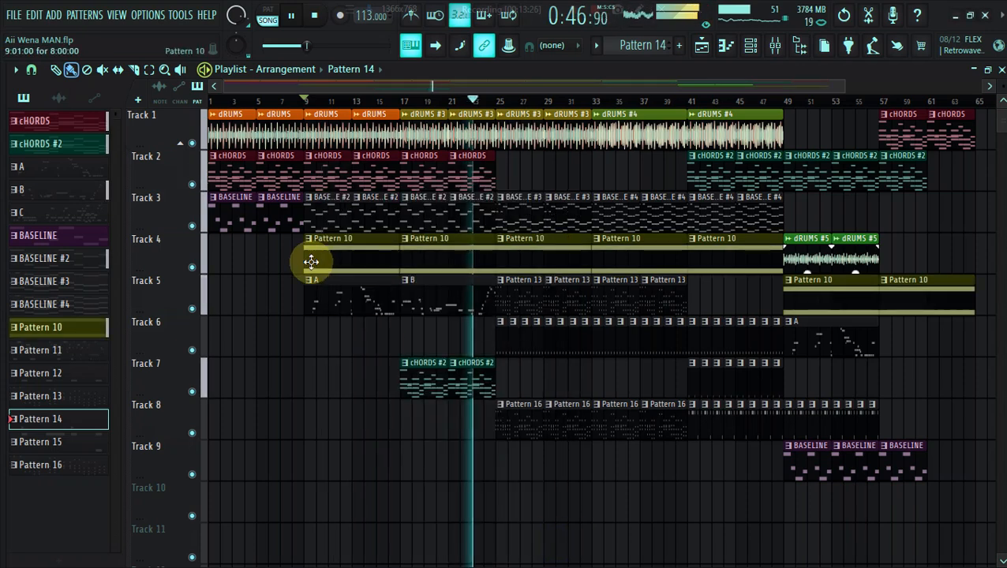
# Step: Colour pattern A dark purple and pattern B dark magenta, #3C052D
pyautogui.rightClick(313, 285)
pyautogui.click(352, 354)
pyautogui.click(363, 289)
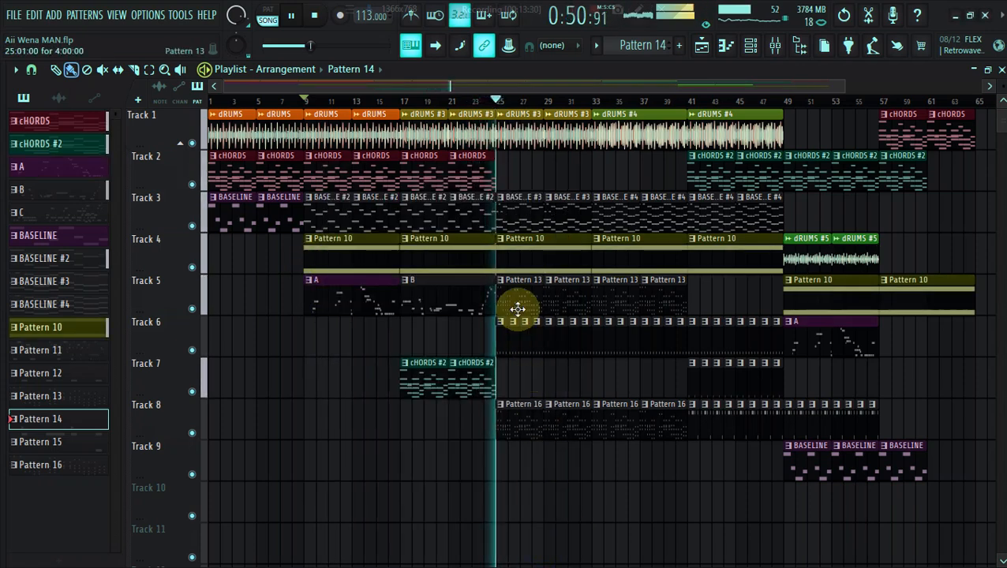
pyautogui.click(406, 280)
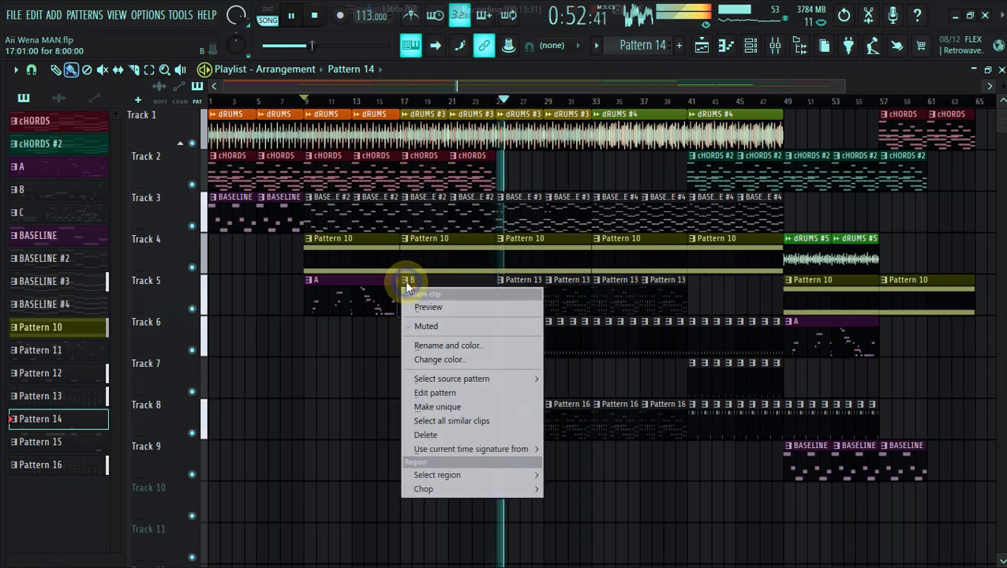
pyautogui.click(438, 359)
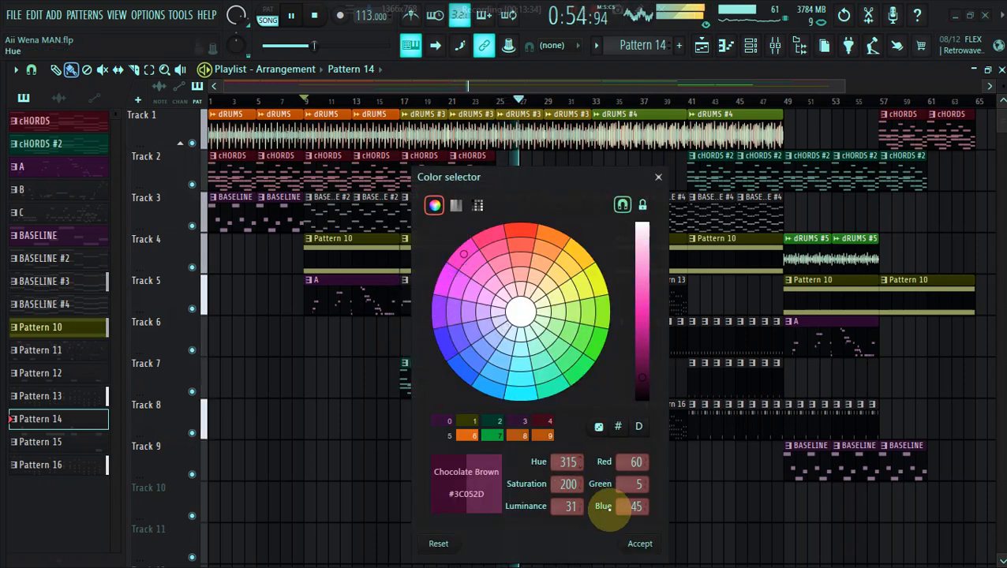
pyautogui.click(638, 545)
# Step: Colour Pattern 16 dark green and Pattern 13 dark blue
pyautogui.click(502, 409)
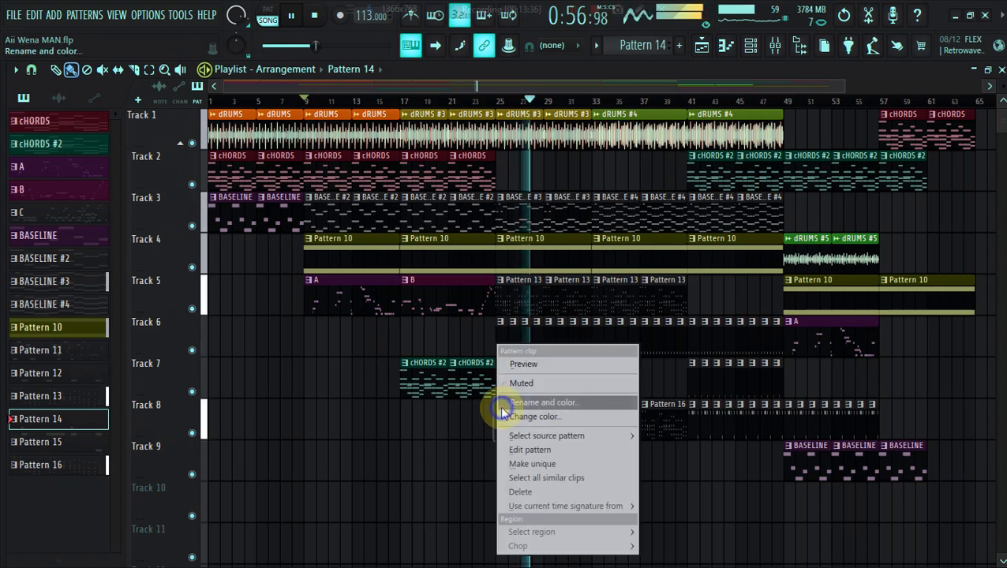
pyautogui.click(536, 415)
pyautogui.click(718, 339)
pyautogui.click(738, 550)
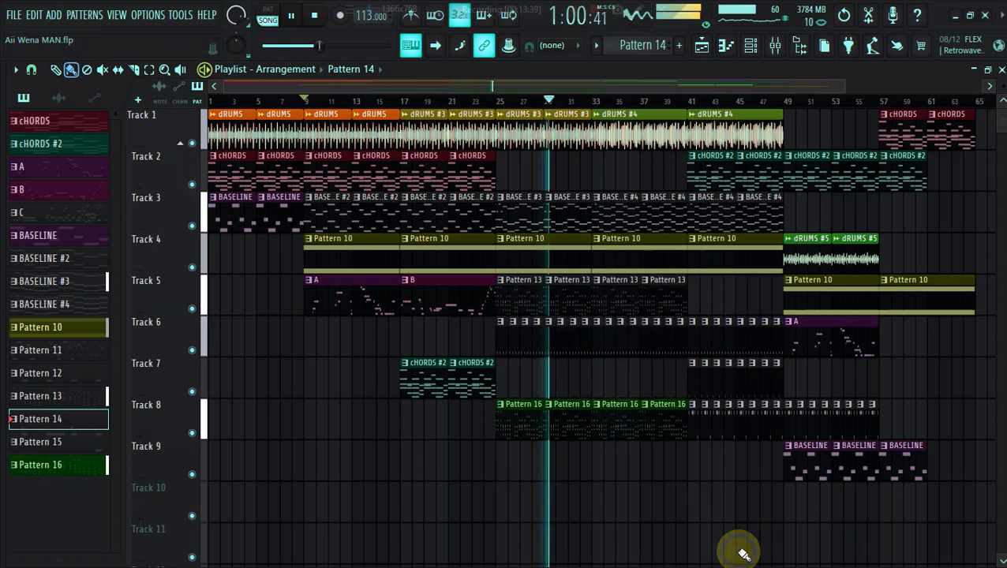
pyautogui.rightClick(497, 287)
pyautogui.click(534, 359)
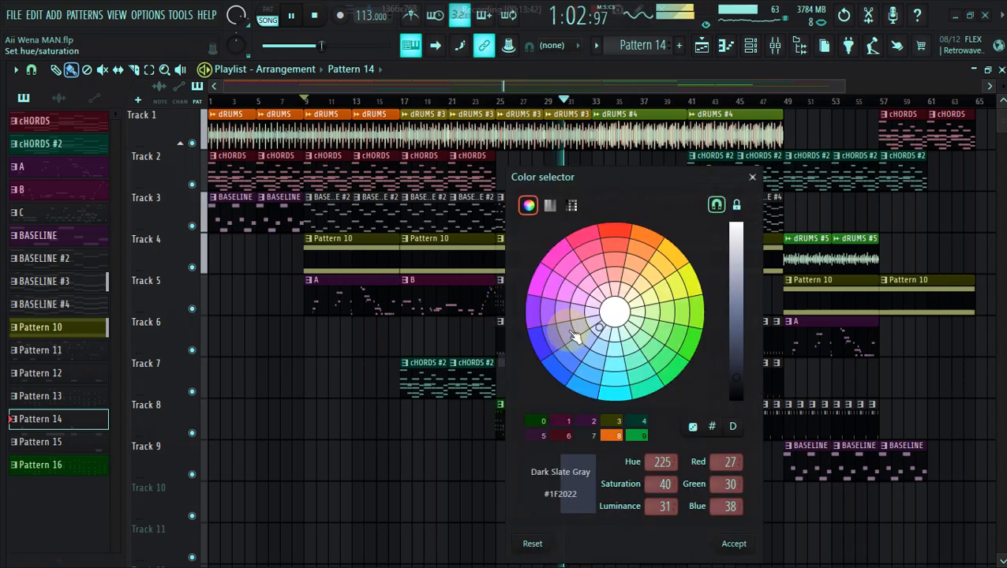
pyautogui.click(714, 535)
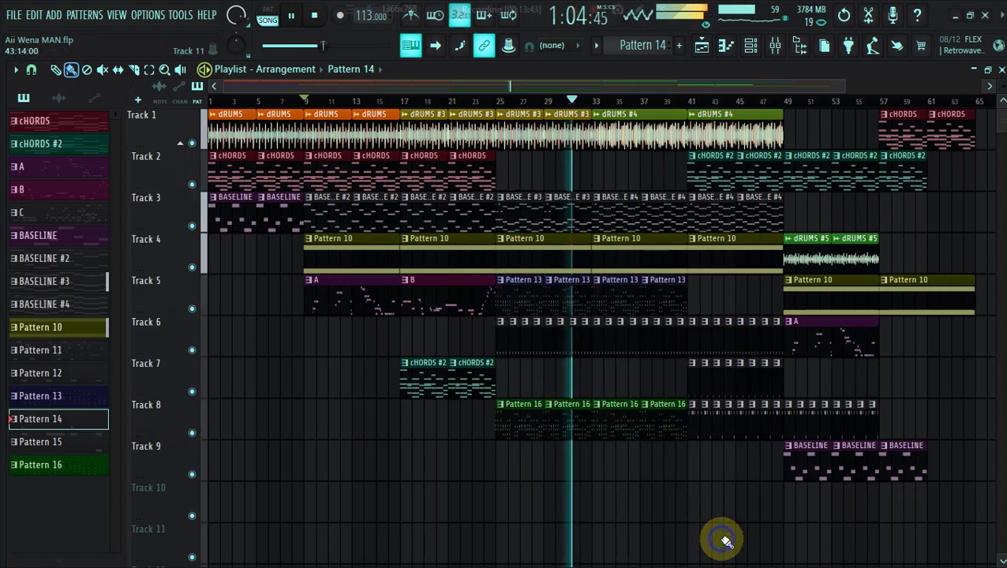
# Step: Colour Pattern 12 on Track 6 dark orange-brown and the BASELINE #2 pattern dark purple
pyautogui.rightClick(499, 320)
pyautogui.click(543, 402)
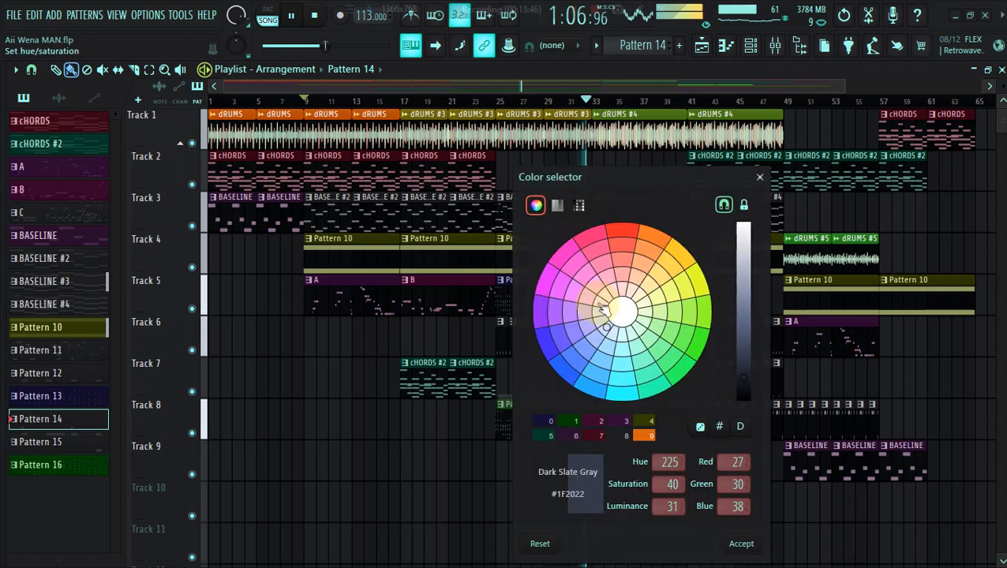
pyautogui.click(671, 267)
pyautogui.click(743, 557)
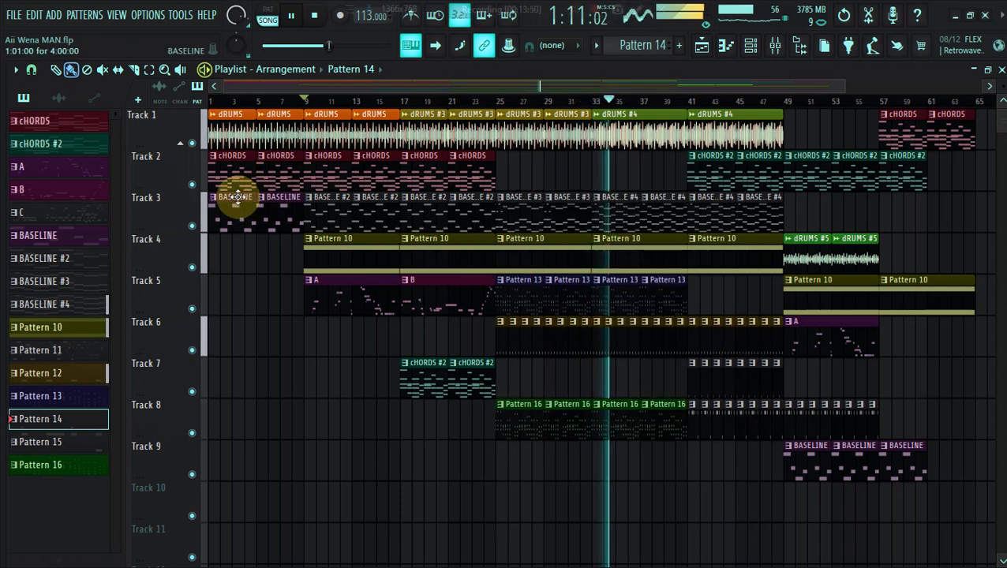
pyautogui.rightClick(314, 202)
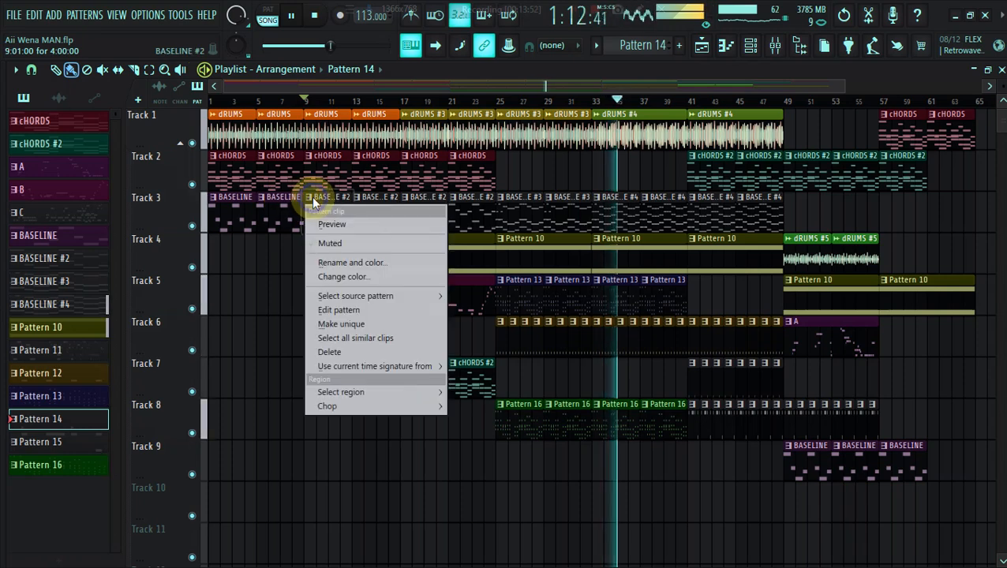
pyautogui.click(337, 277)
pyautogui.click(535, 547)
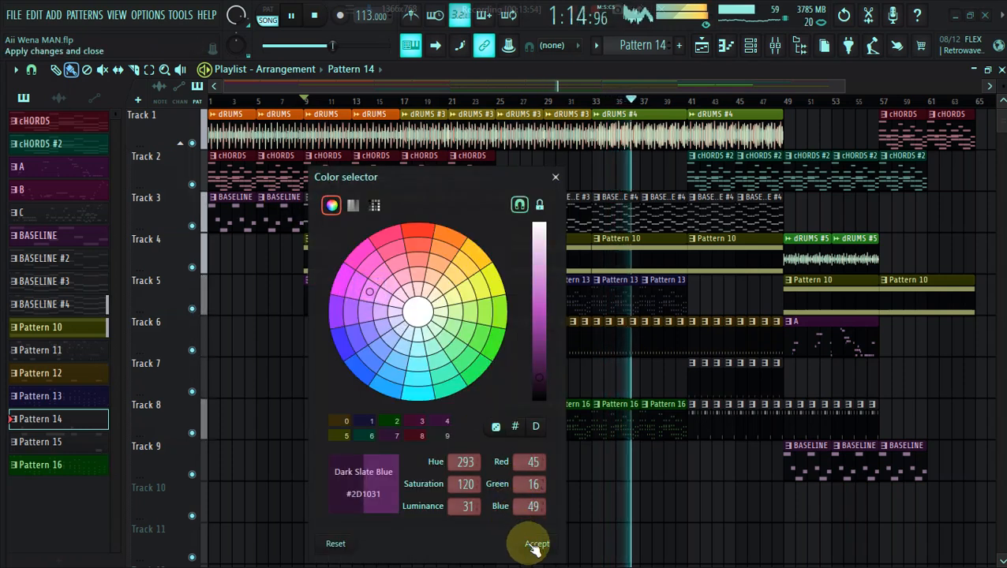
# Step: Colour the BASELINE #4 pattern dark magenta-purple and the BASELINE #3 pattern dark golden brown
pyautogui.rightClick(691, 201)
pyautogui.click(711, 278)
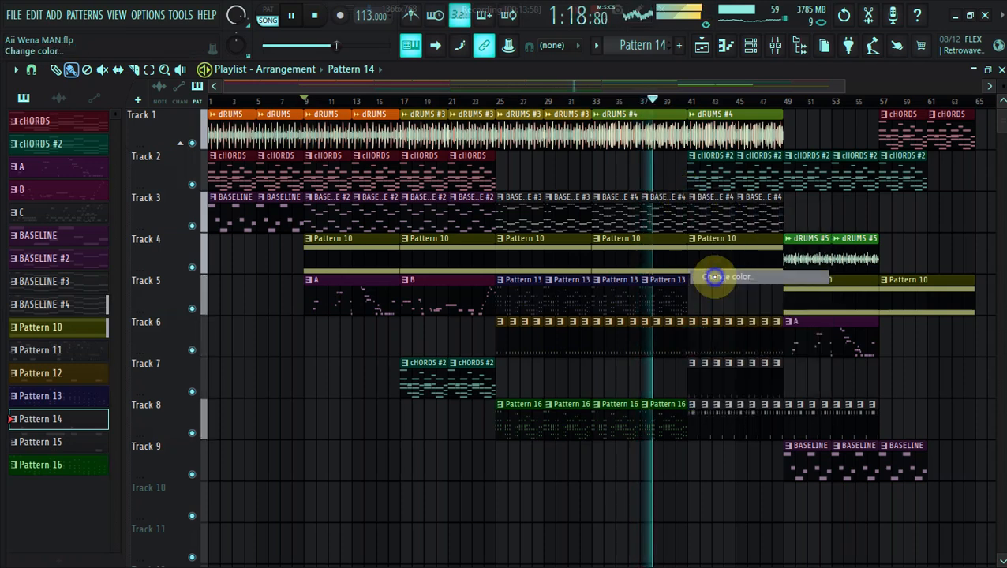
pyautogui.click(908, 544)
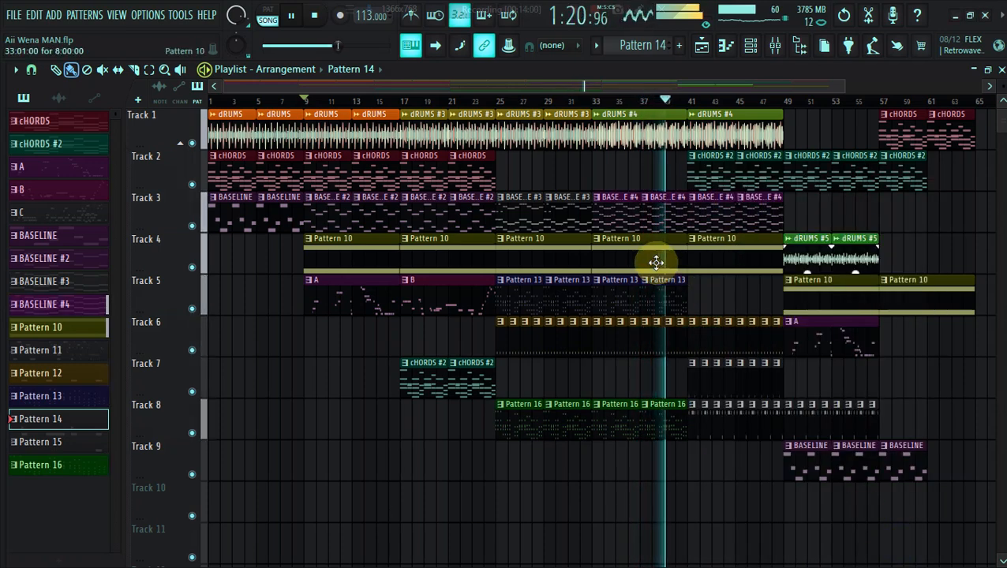
pyautogui.rightClick(501, 201)
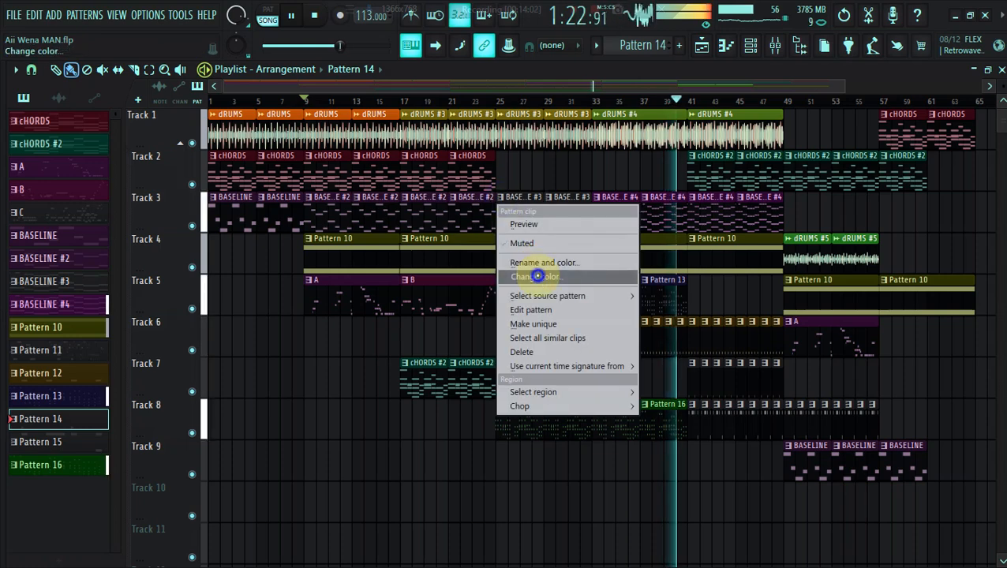
pyautogui.click(567, 276)
pyautogui.click(742, 544)
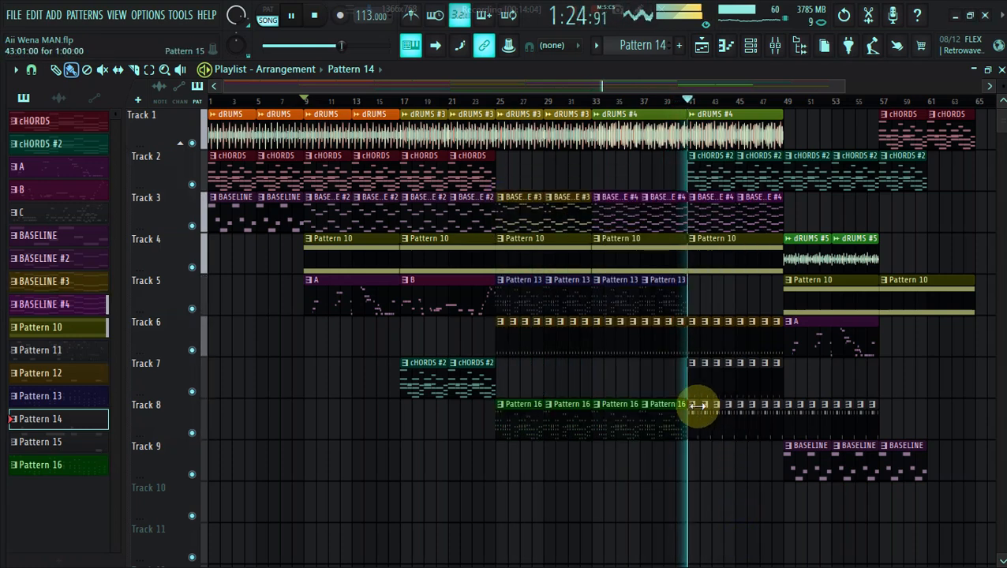
# Step: Colour Pattern 15 on Track 8 dark magenta-purple and Pattern 14 on Track 7 dark green
pyautogui.rightClick(694, 409)
pyautogui.click(715, 420)
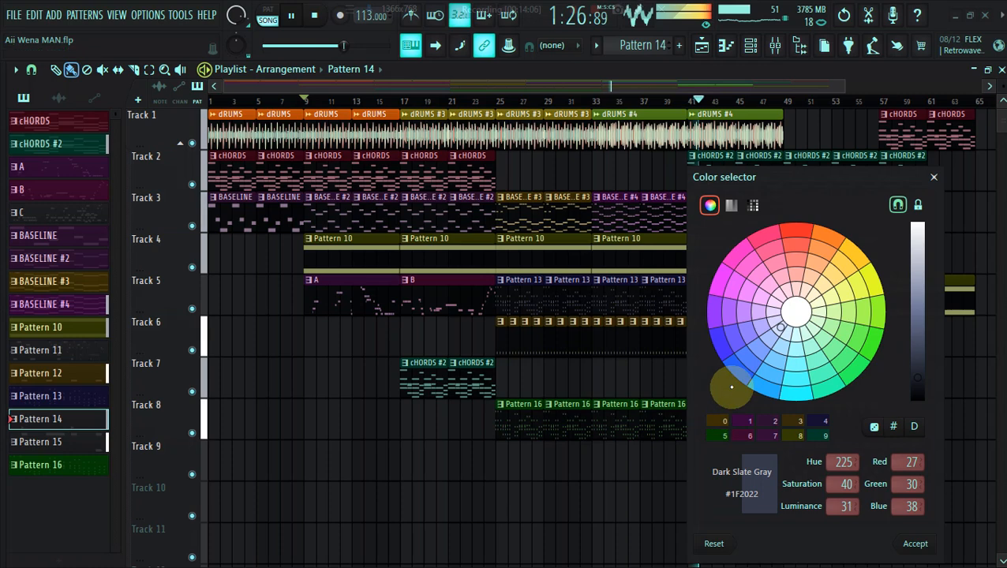
pyautogui.click(914, 543)
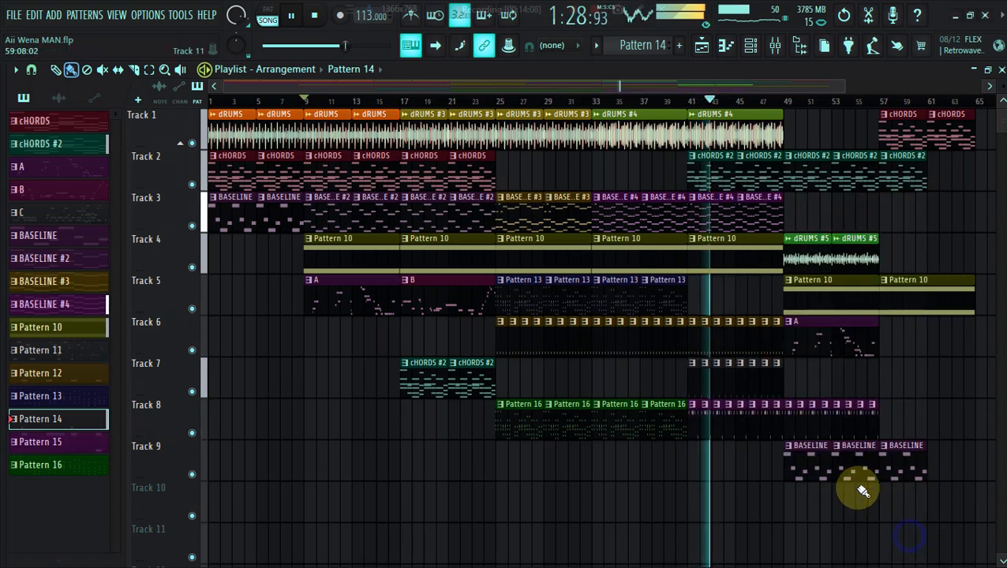
pyautogui.rightClick(690, 366)
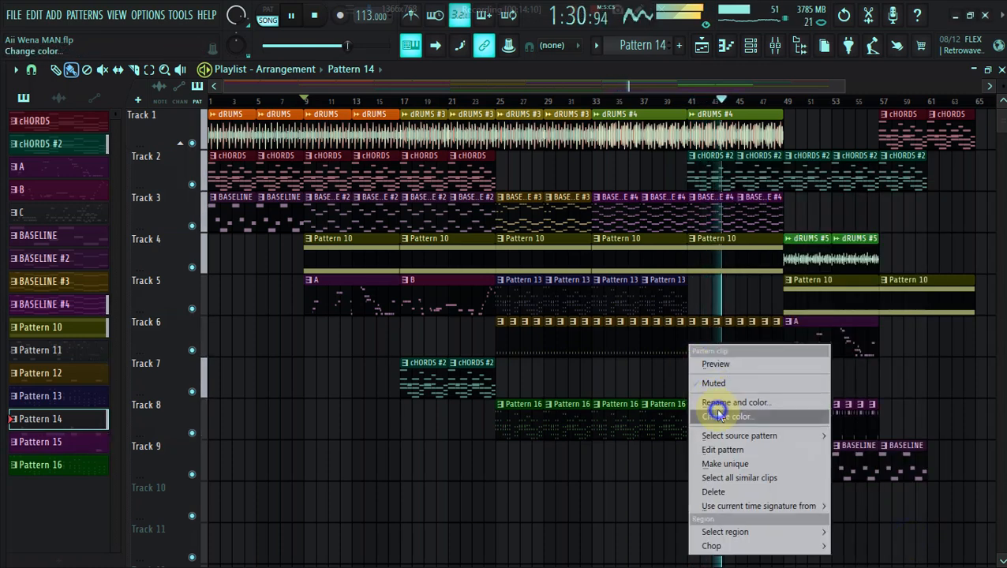
pyautogui.click(718, 415)
pyautogui.click(861, 378)
pyautogui.click(917, 543)
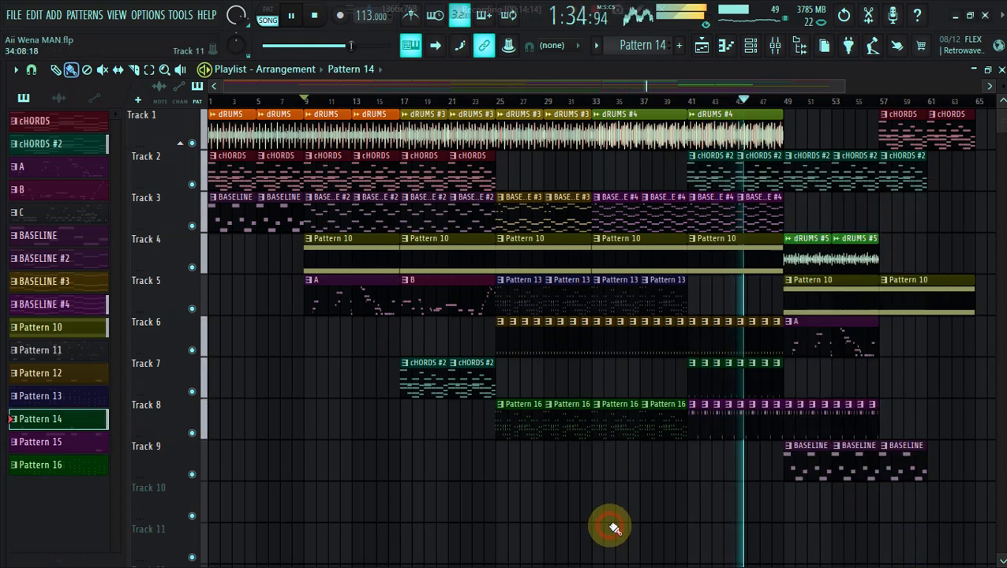
# Step: Delete the unused pattern C from the project
pyautogui.rightClick(63, 216)
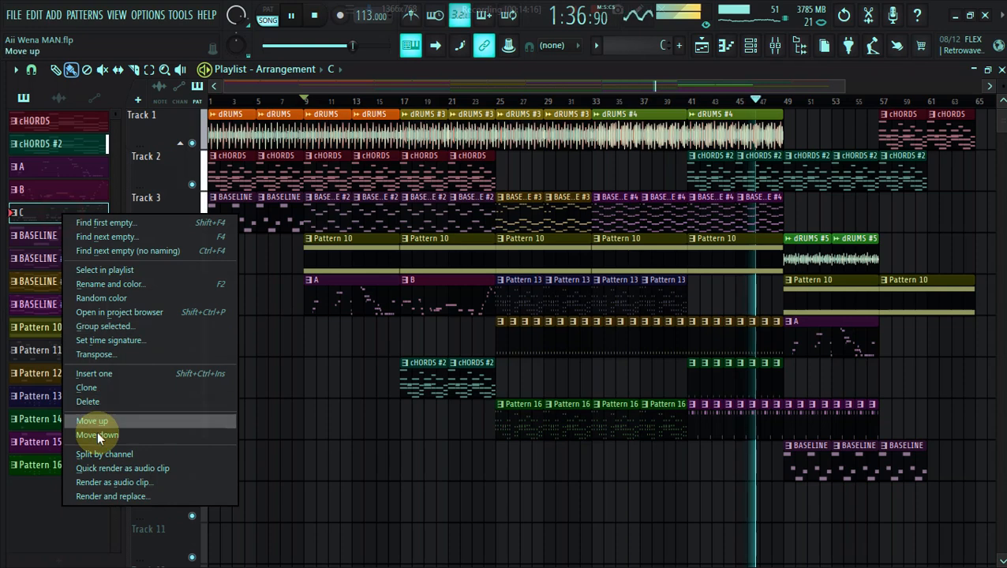
pyautogui.click(106, 402)
pyautogui.click(555, 350)
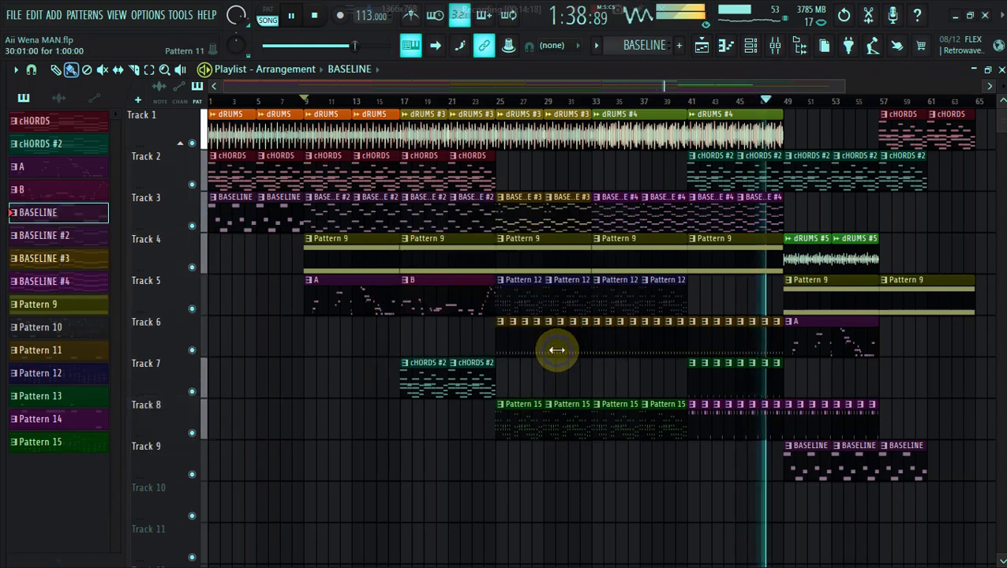
# Step: Reveal the sample browser and place (VDD) SHAKES&LES FX (1) on Track 9 at bar 5
pyautogui.moveTo(7, 304); pyautogui.dragTo(199, 308)
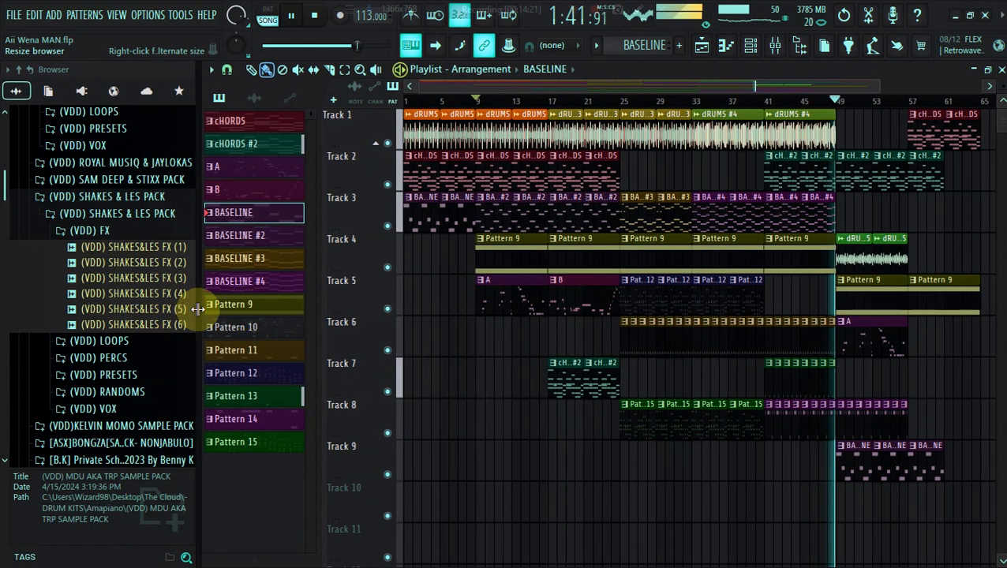
pyautogui.click(107, 250)
pyautogui.click(115, 236)
pyautogui.click(120, 246)
pyautogui.click(117, 235)
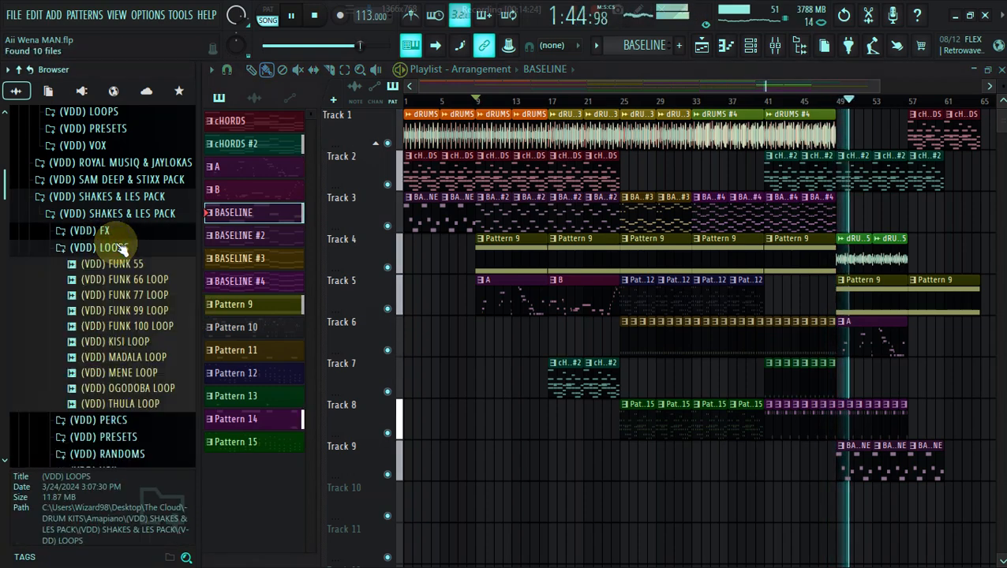
pyautogui.moveTo(120, 251); pyautogui.dragTo(476, 456)
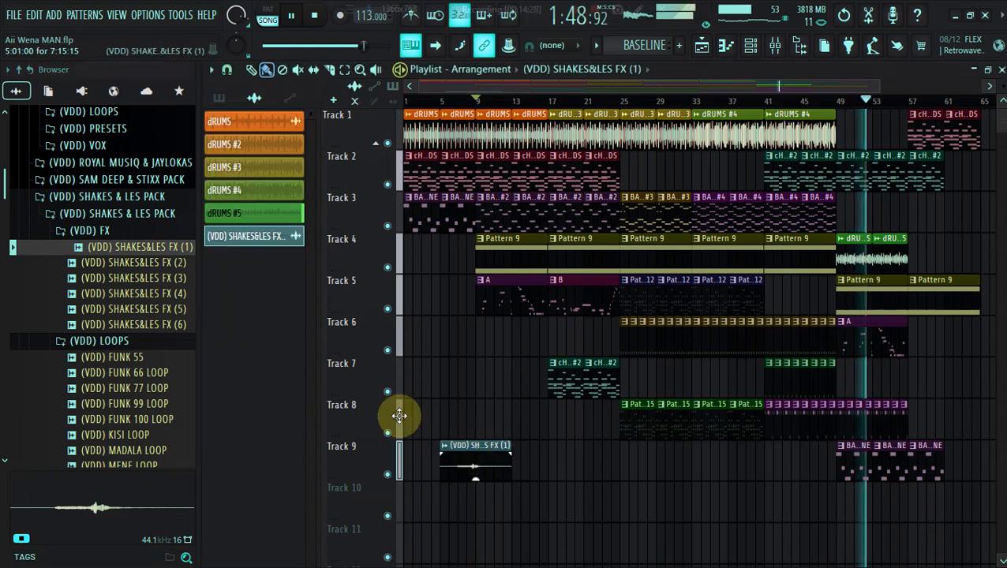
# Step: Place (VDD) SHAKES&LES FX (2) on Track 10 at bar 57 and FX (3) on the same track at bar 40
pyautogui.click(147, 265)
pyautogui.moveTo(404, 404); pyautogui.dragTo(916, 470)
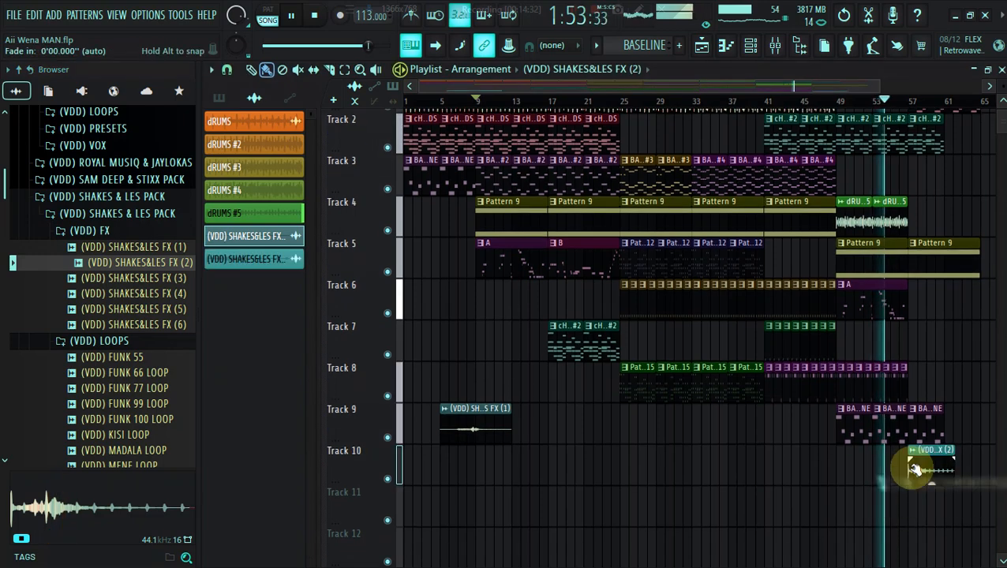
pyautogui.click(147, 293)
pyautogui.click(148, 283)
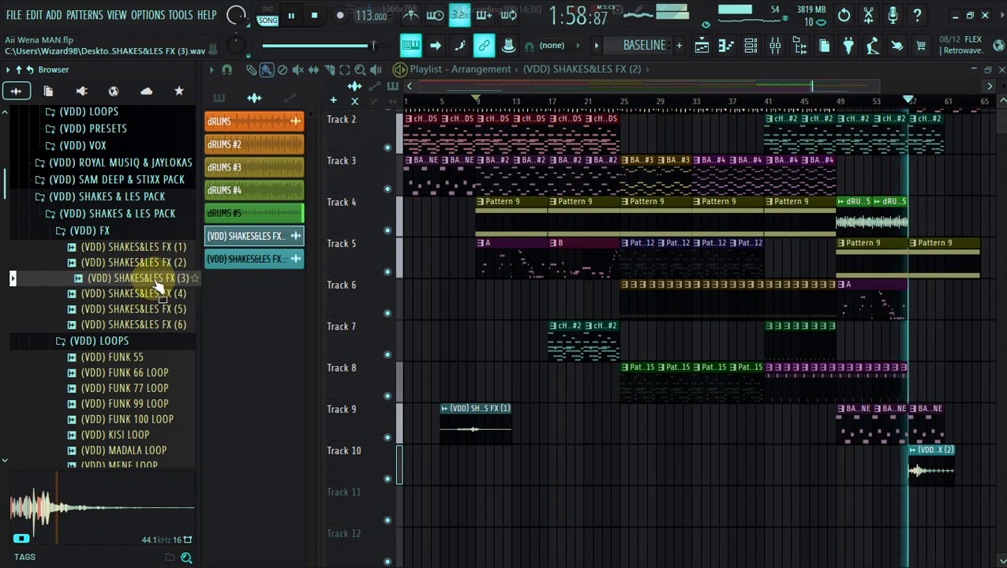
pyautogui.moveTo(158, 289); pyautogui.dragTo(763, 461)
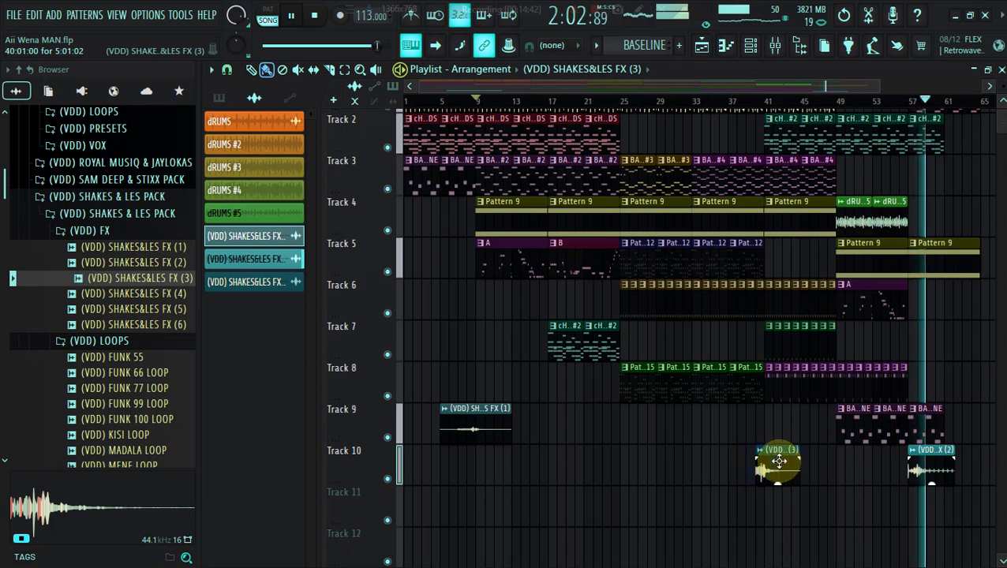
# Step: Audition the remaining SHAKES&LES FX samples, placing FX (5) on Track 7 and FX (6) on Track 8 just before bar 9
pyautogui.click(142, 293)
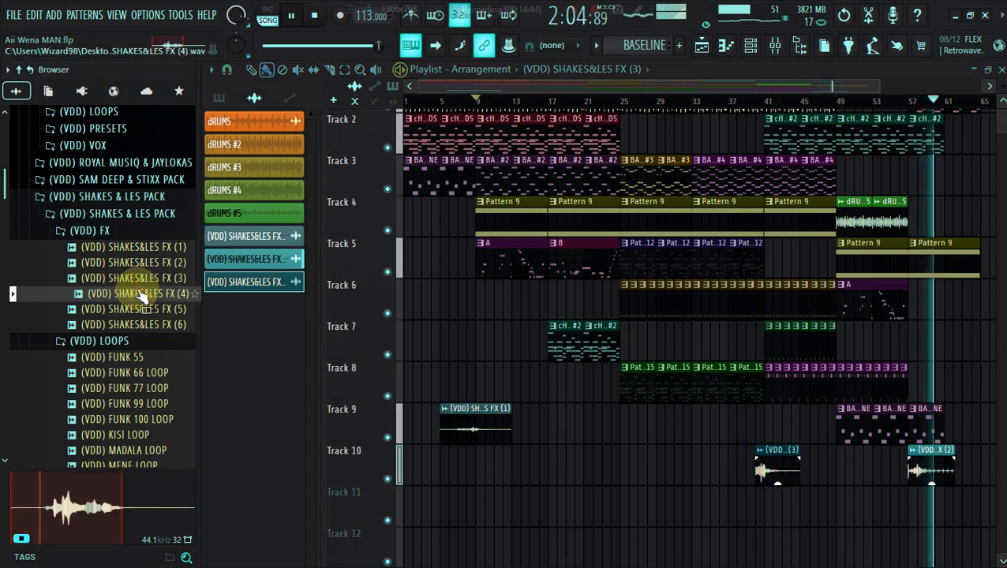
pyautogui.click(139, 309)
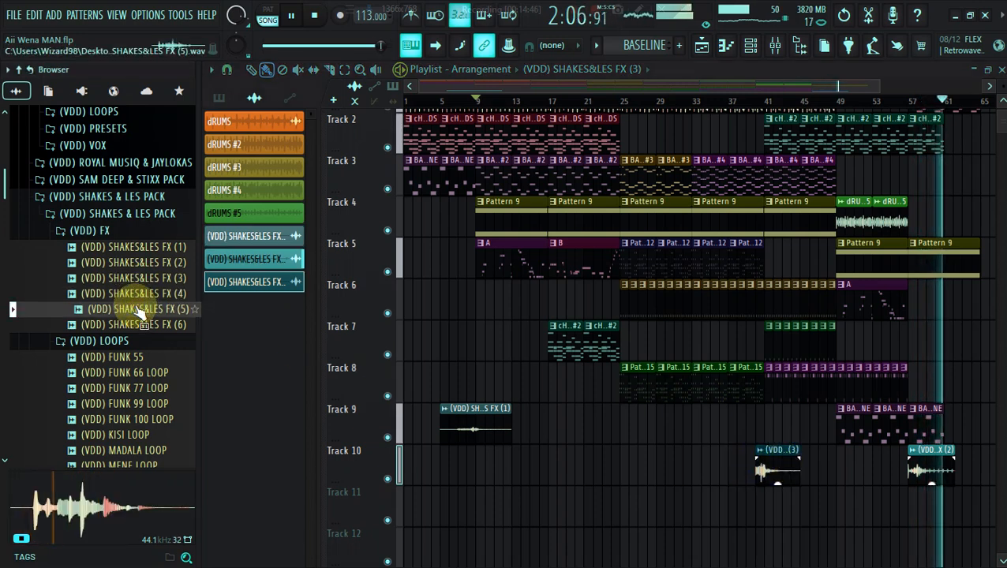
pyautogui.moveTo(144, 309); pyautogui.dragTo(470, 347)
pyautogui.click(122, 325)
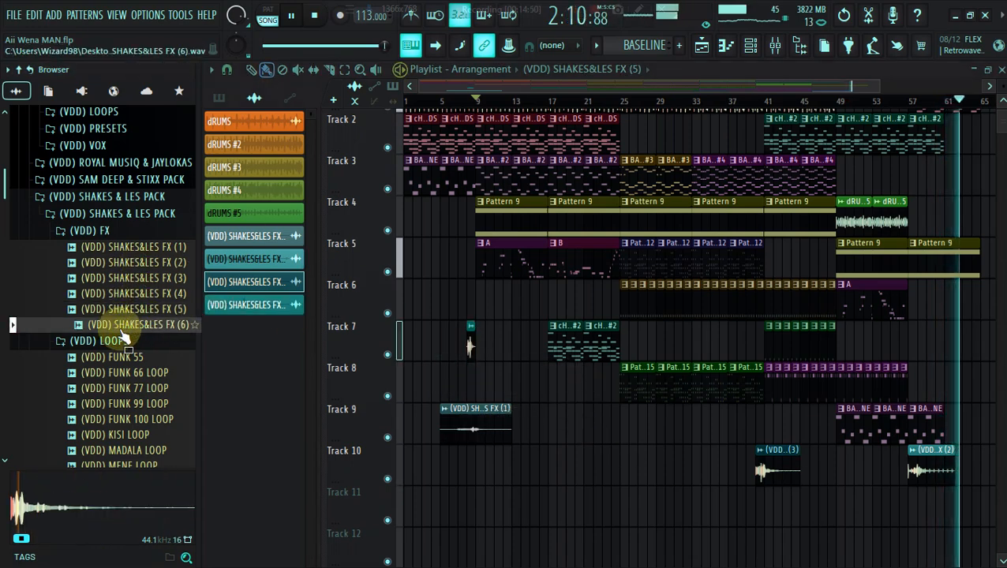
pyautogui.moveTo(122, 336); pyautogui.dragTo(469, 376)
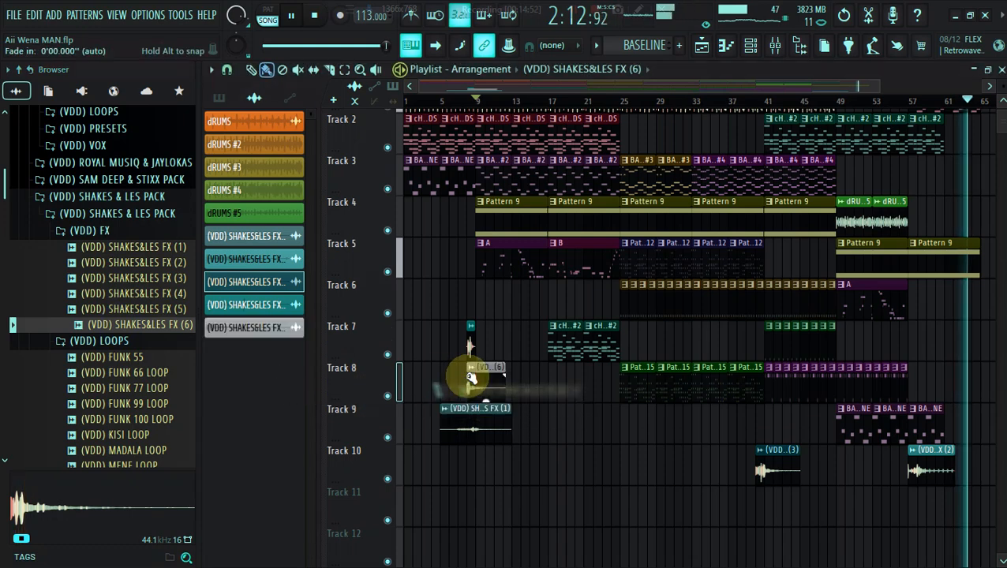
# Step: Collapse the sample browser and save the project
pyautogui.rightClick(199, 367)
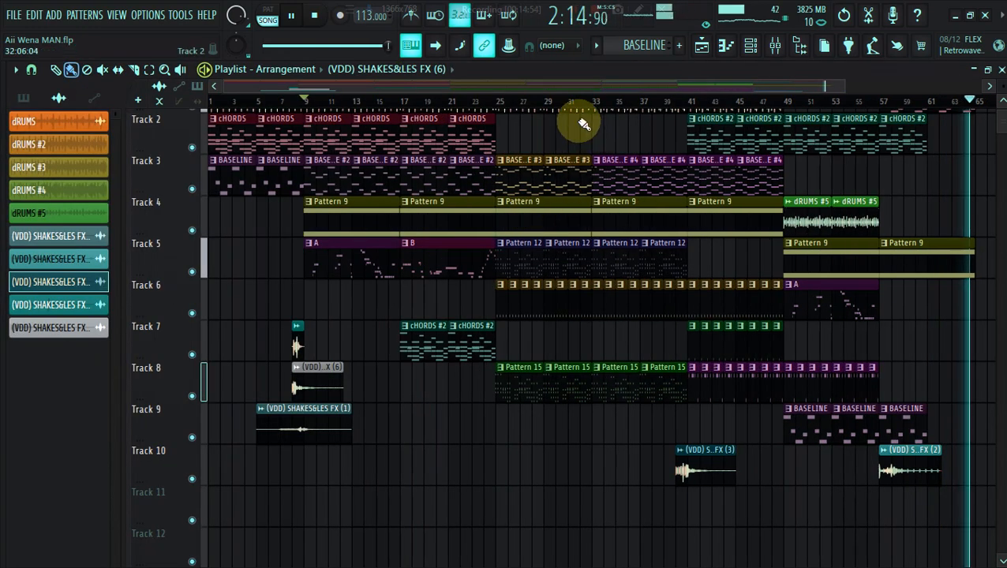
pyautogui.hotkey('ctrl', 's')
# Step: Move the FX (5) clip to Track 8 just before bar 17 and raise the FX (1) clip's volume to 5.9 dB
pyautogui.moveTo(849, 86); pyautogui.dragTo(419, 140)
pyautogui.moveTo(505, 371); pyautogui.dragTo(832, 393)
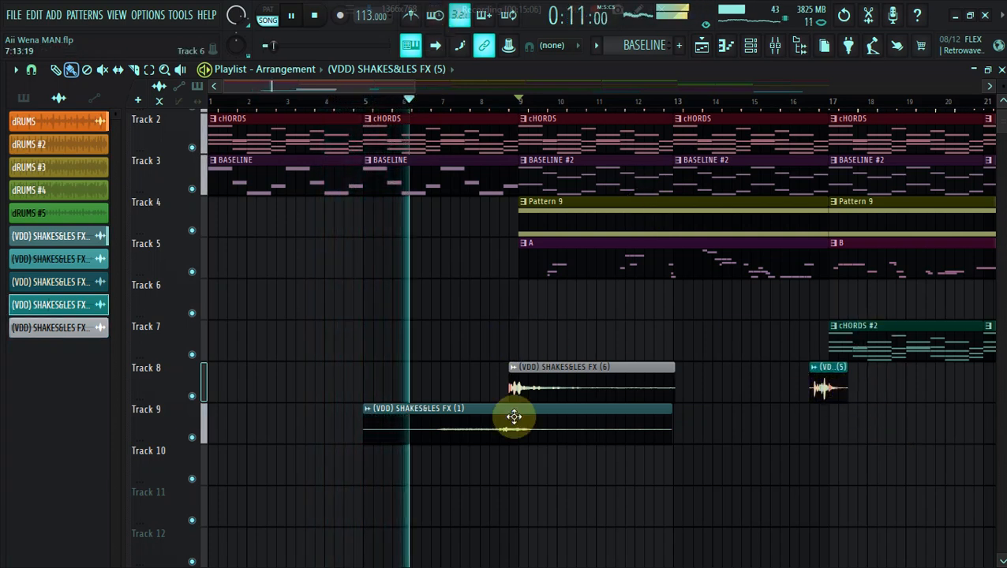
pyautogui.moveTo(519, 444); pyautogui.dragTo(519, 422)
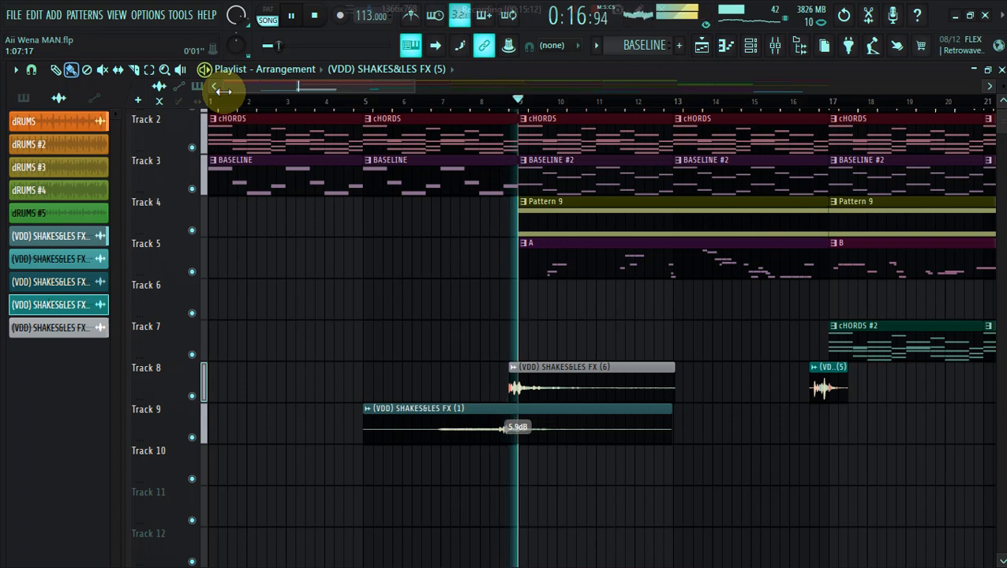
# Step: Place another SHAKES&LES FX (6) clip on Track 10 just before bar 25
pyautogui.moveTo(231, 87); pyautogui.dragTo(314, 115)
pyautogui.click(290, 391)
pyautogui.moveTo(688, 463)
pyautogui.mouseDown()
pyautogui.moveTo(798, 452)
pyautogui.moveTo(854, 466)
pyautogui.moveTo(816, 466)
pyautogui.mouseUp()
# Step: Play back the transitions into bars 17 and 25 to check the placed effects
pyautogui.click(488, 99)
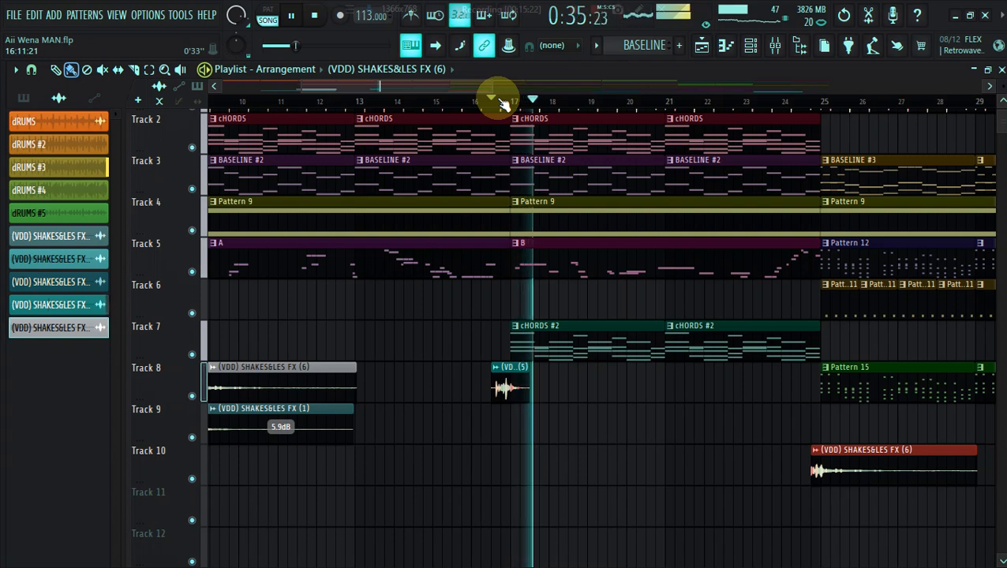
pyautogui.click(480, 99)
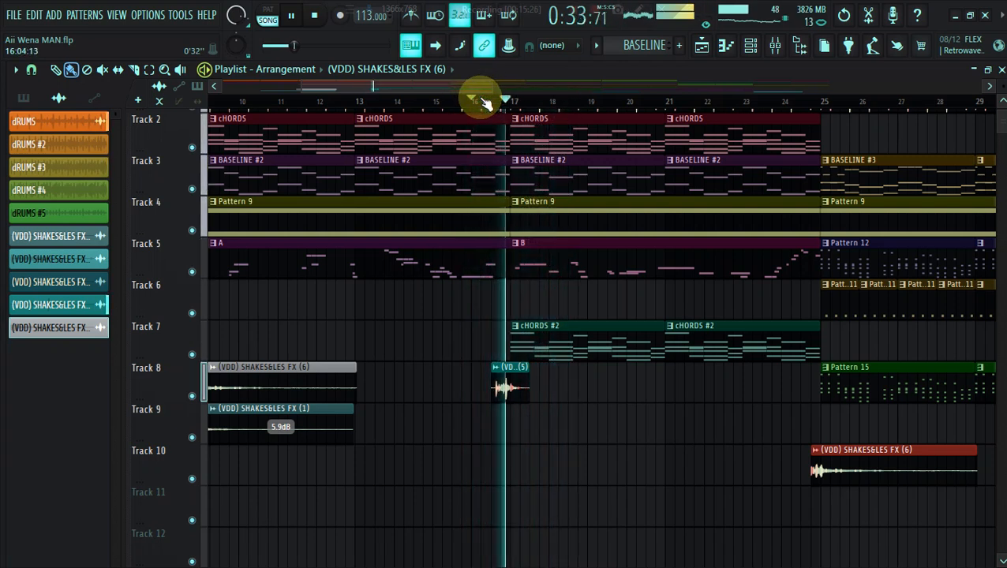
pyautogui.scroll(-5, 569, 98)
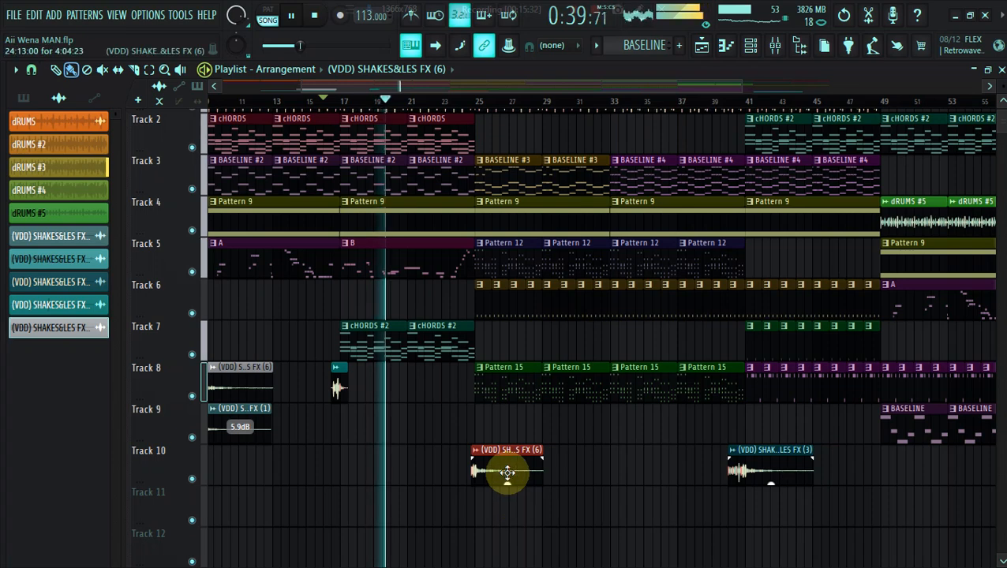
pyautogui.click(477, 104)
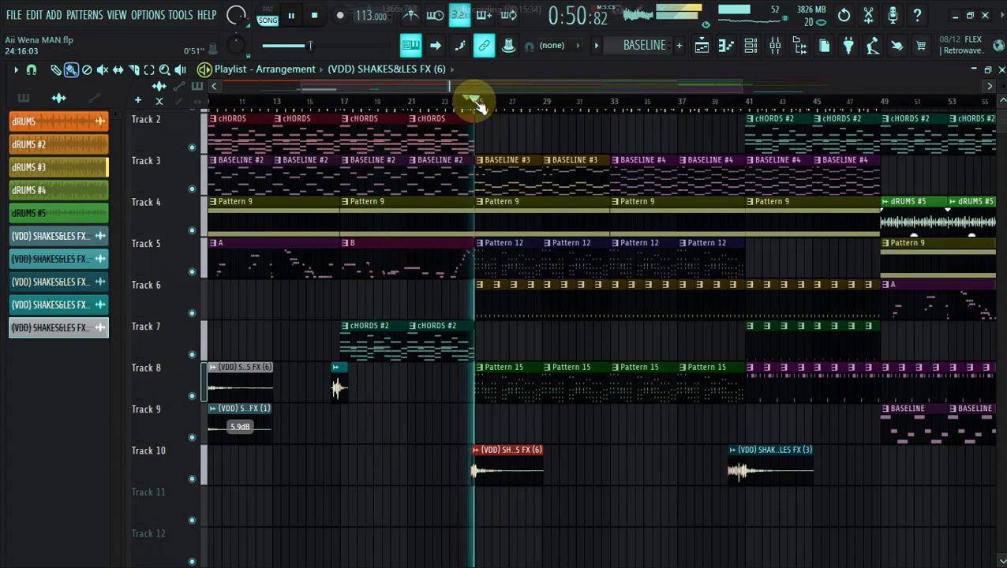
# Step: Place another SHAKES&LES FX (6) clip on Track 7 near bar 33
pyautogui.moveTo(740, 91); pyautogui.dragTo(856, 97)
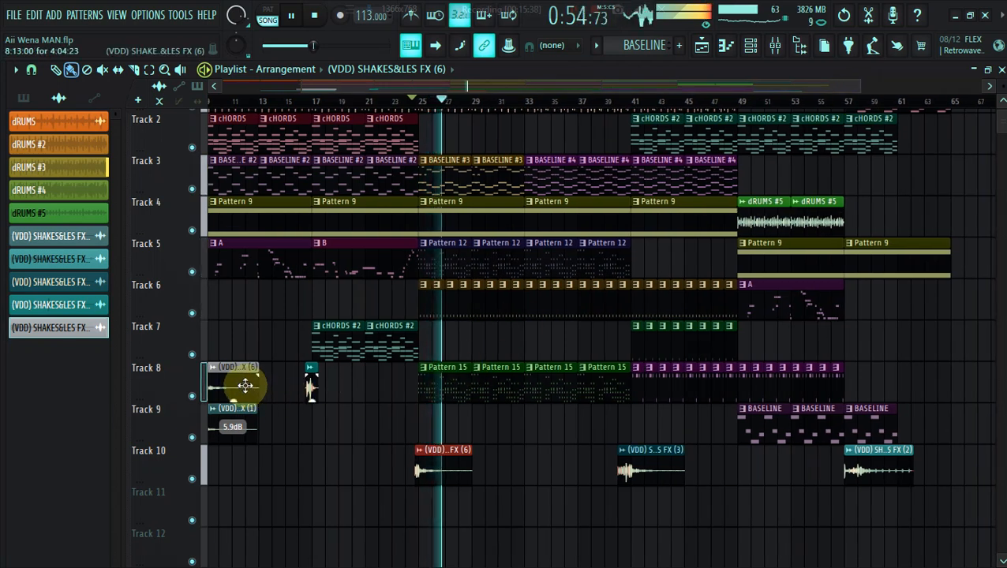
pyautogui.click(562, 339)
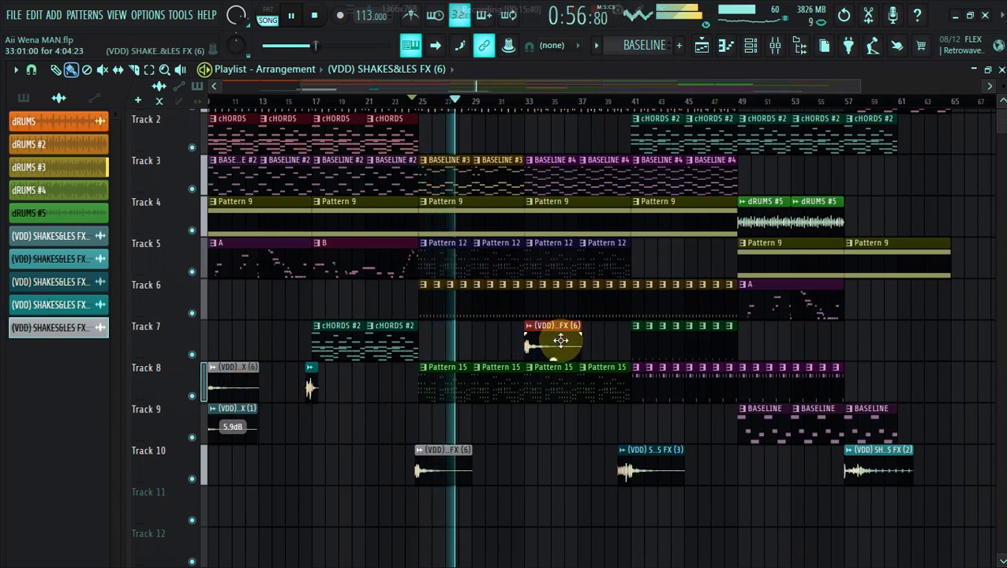
# Step: Place the [PBA] FXz - Mdu Ice Crash (Classic) sample on Track 11 from bar 29 and set the Track 7 FX (6) clip's gain to -1.6 dB
pyautogui.moveTo(82, 319); pyautogui.dragTo(189, 332)
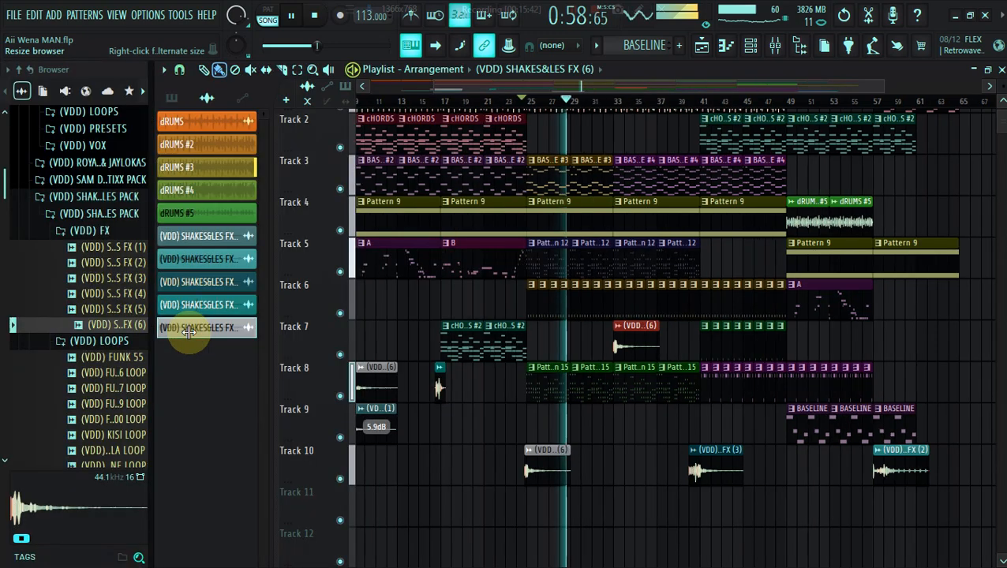
pyautogui.moveTo(5, 191); pyautogui.dragTo(6, 220)
pyautogui.moveTo(142, 341); pyautogui.dragTo(601, 543)
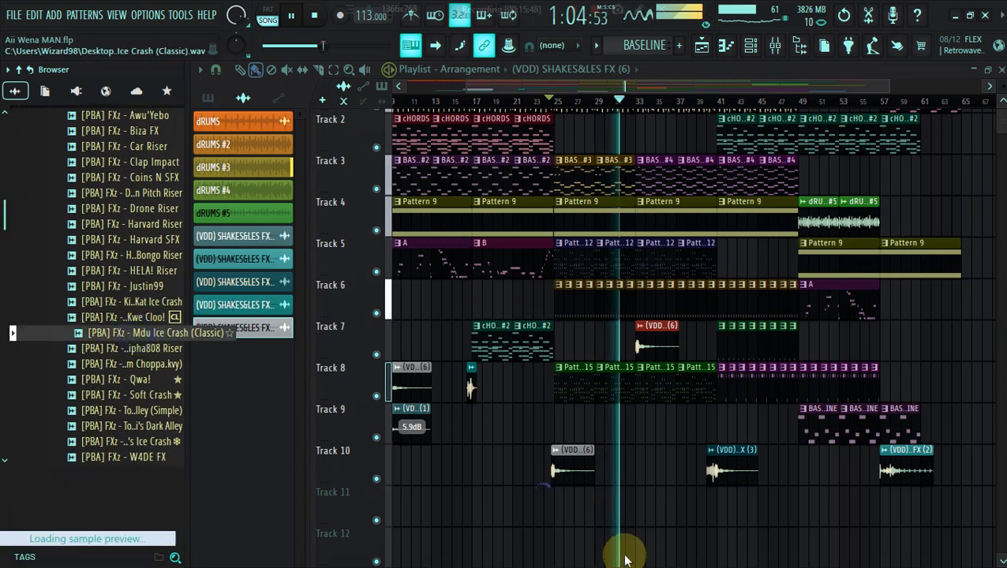
pyautogui.moveTo(621, 540); pyautogui.dragTo(624, 543)
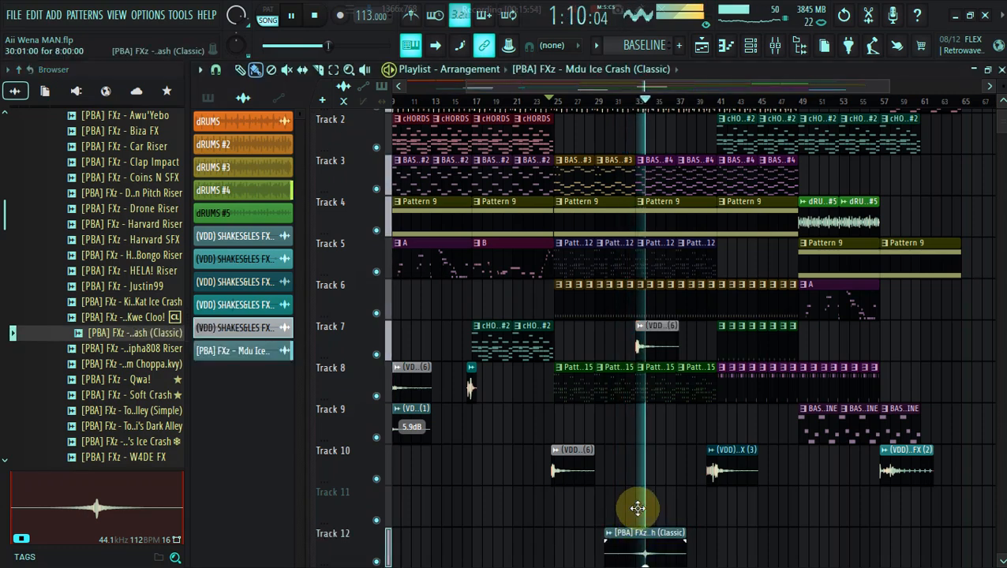
pyautogui.moveTo(633, 499); pyautogui.dragTo(623, 494)
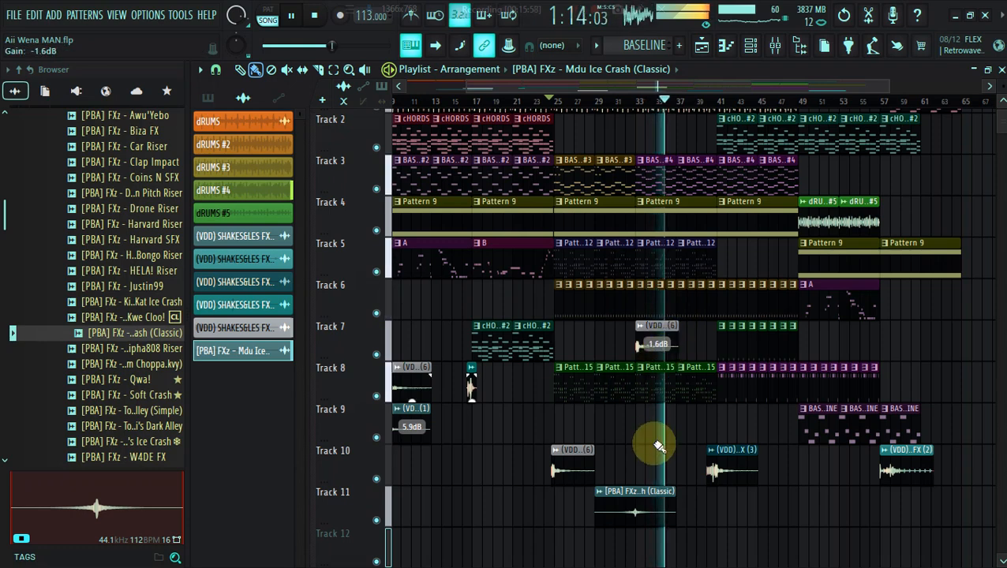
# Step: Move the Ice Crash clip to bar 37 on Track 11 at 2.3 dB and place another on Track 12 from bar 45
pyautogui.moveTo(636, 508); pyautogui.dragTo(810, 534)
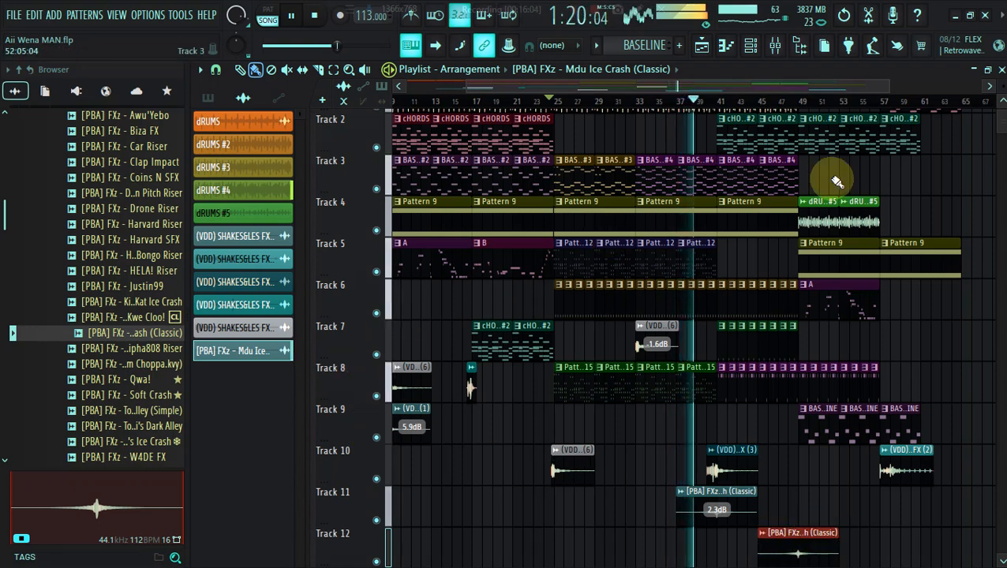
pyautogui.moveTo(470, 91); pyautogui.dragTo(303, 92)
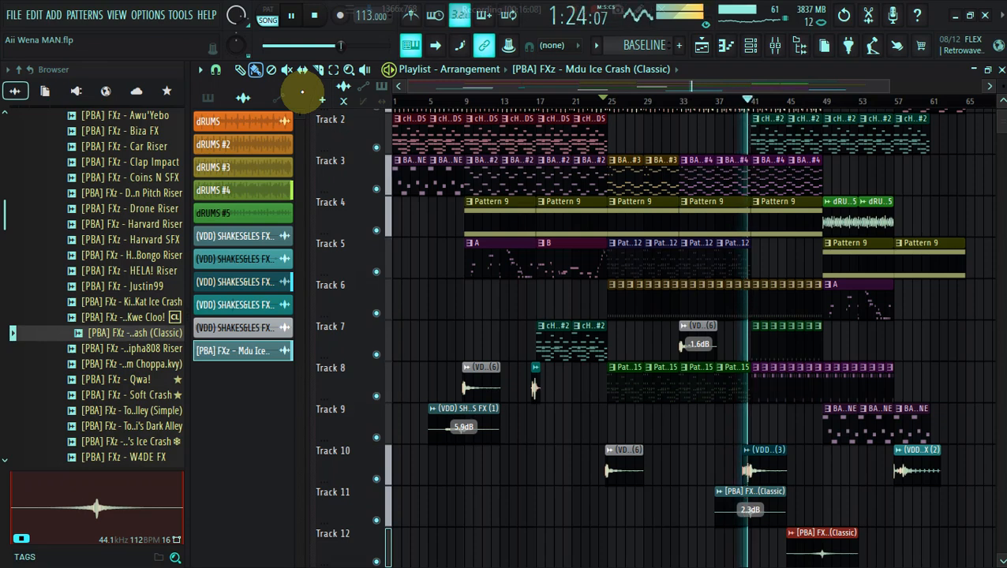
pyautogui.click(821, 274)
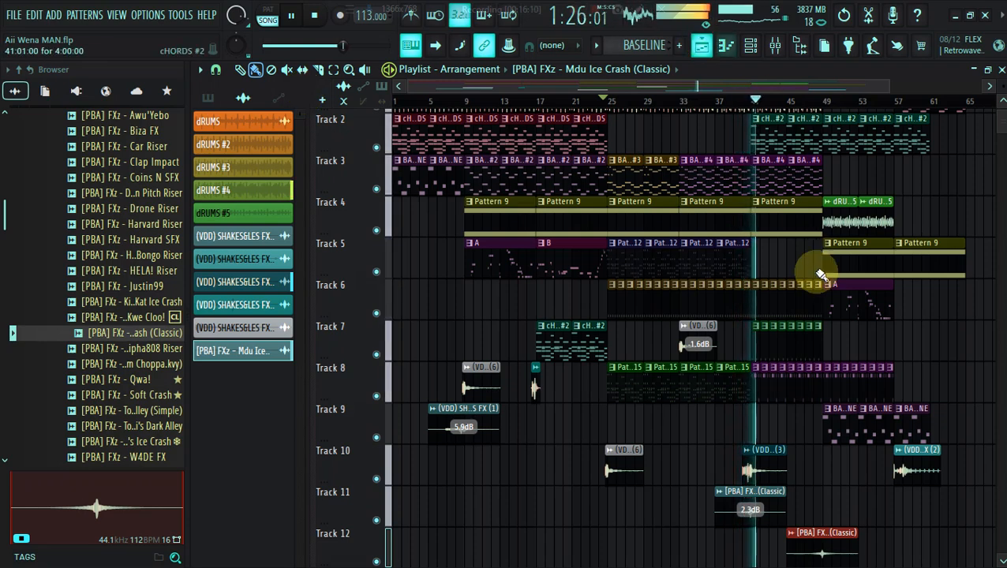
pyautogui.scroll(-2, 821, 275)
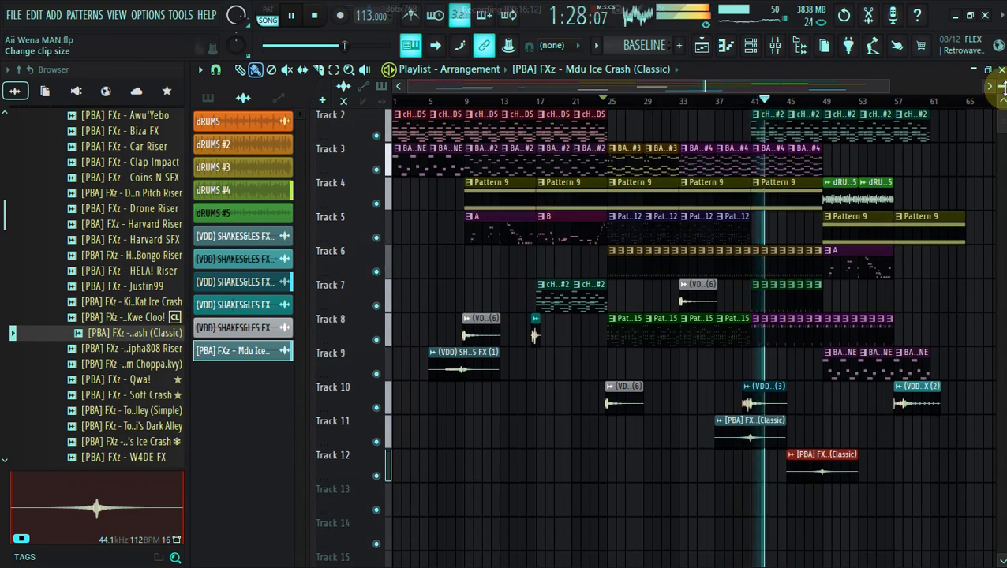
# Step: Try the transition into bar 41 without the FX (3) clip on Track 10, then restore the clip
pyautogui.click(738, 101)
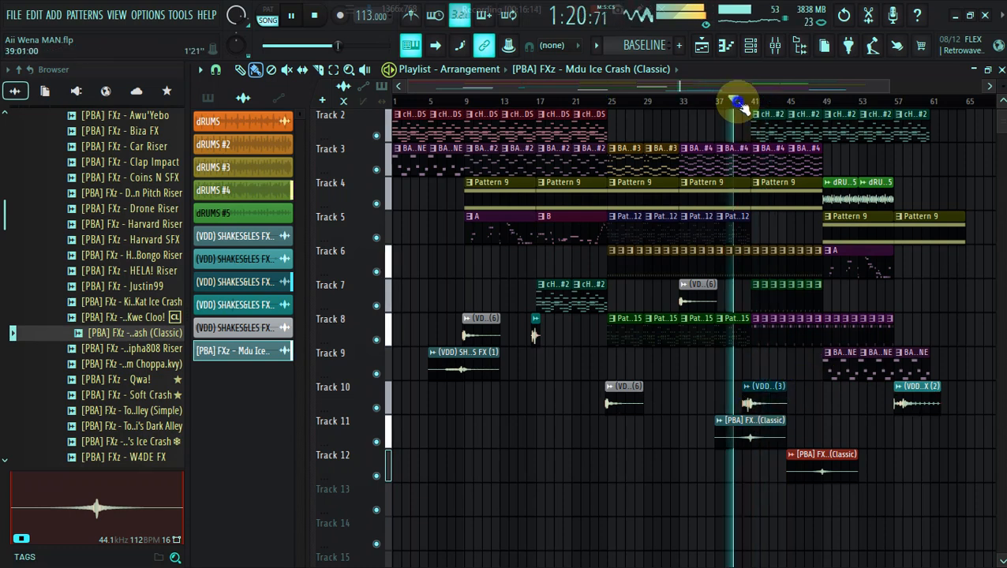
pyautogui.rightClick(771, 397)
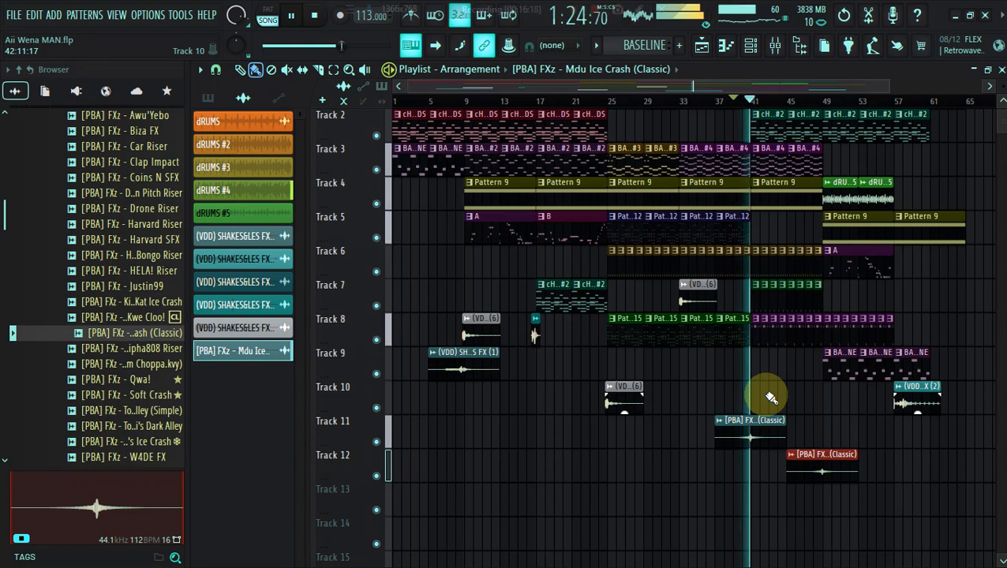
pyautogui.scroll(1, 861, 312)
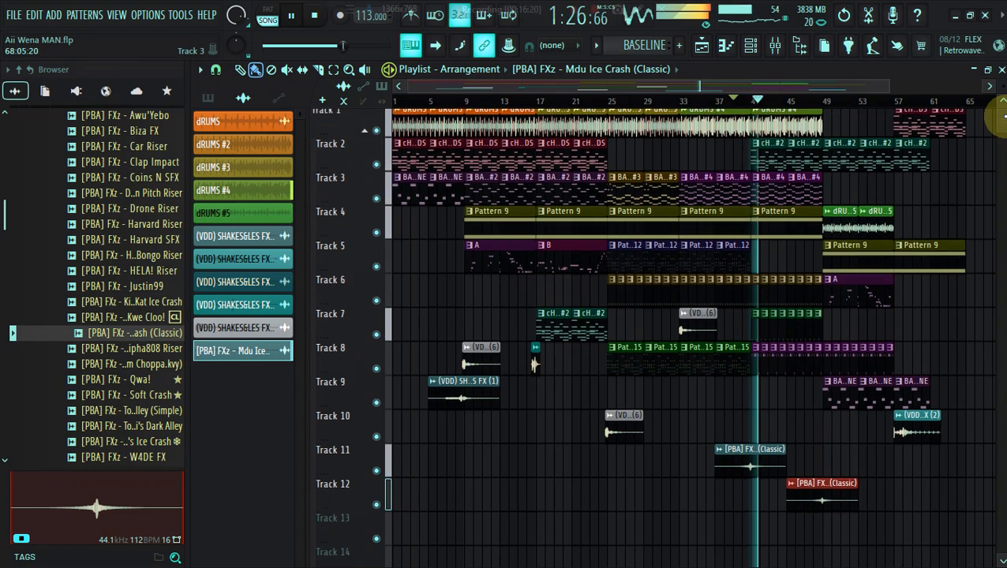
pyautogui.hotkey('ctrl', 'z')
# Step: Delete the Track 11 Ice Crash clip and place one Pattern 13 clip on Track 9 at bar 25
pyautogui.rightClick(763, 470)
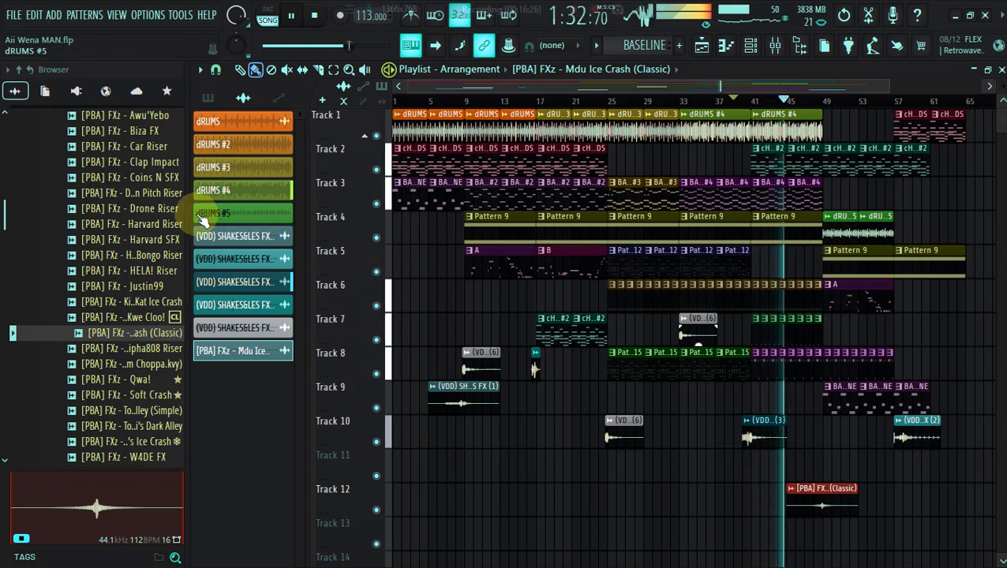
pyautogui.moveTo(175, 209); pyautogui.dragTo(139, 208)
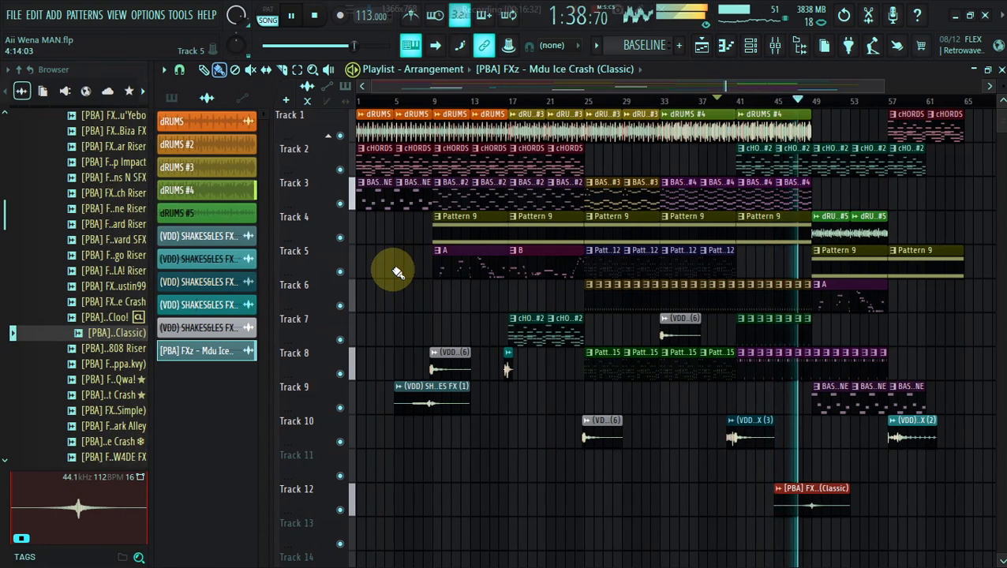
pyautogui.click(809, 341)
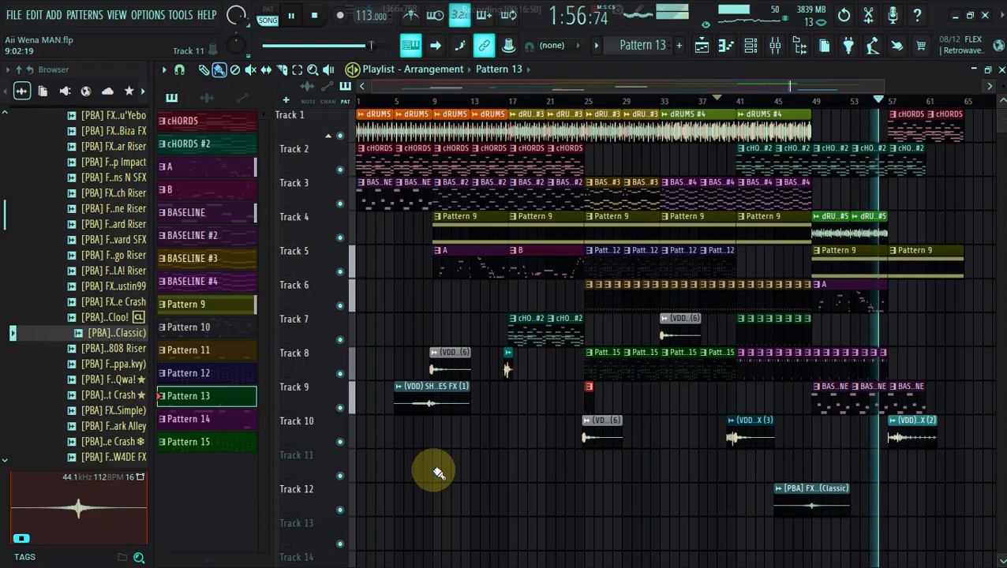
# Step: Save the project and export it as the zipped loop package Aii Wena MAN.zip
pyautogui.rightClick(909, 446)
pyautogui.click(903, 441)
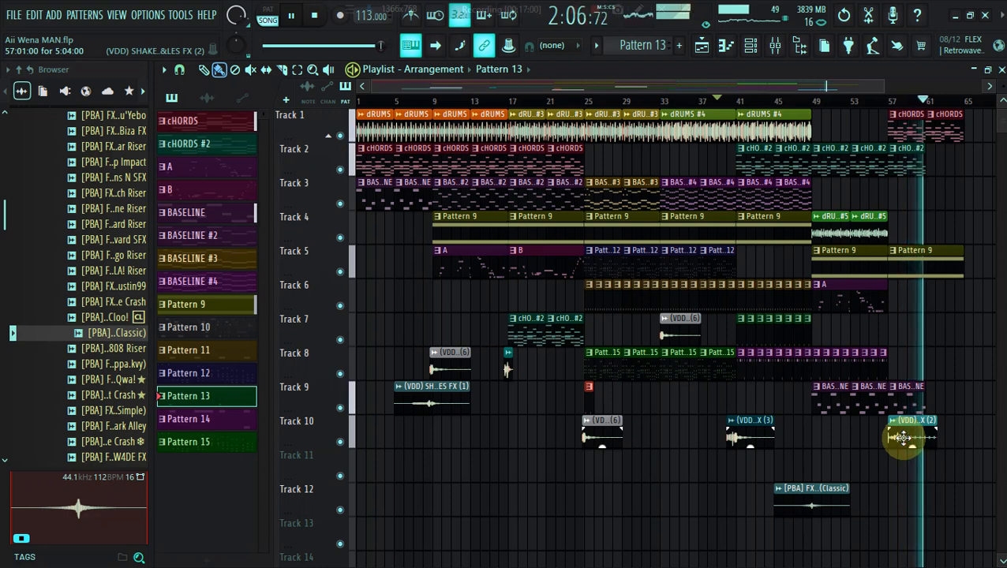
pyautogui.hotkey('ctrl', 's')
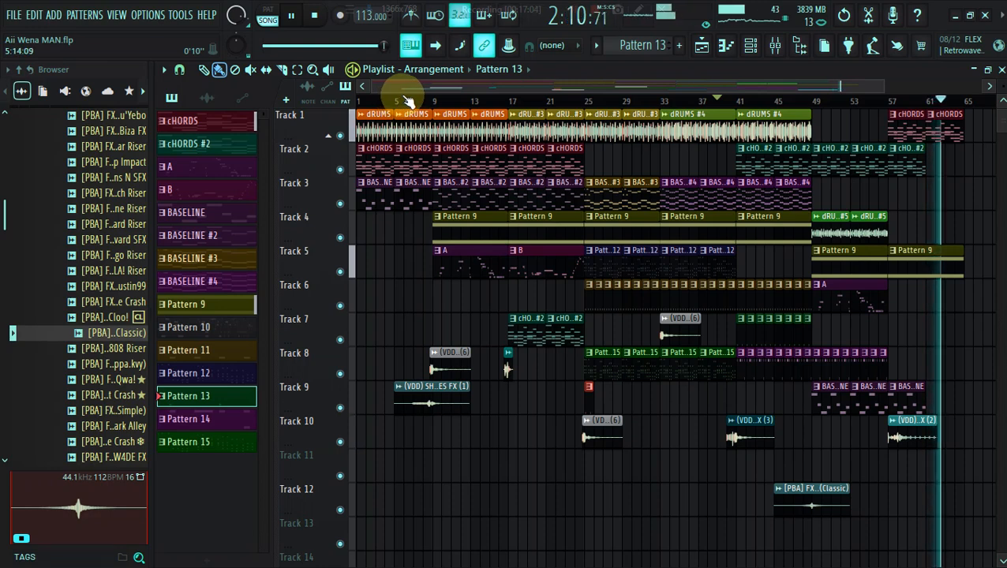
pyautogui.click(412, 101)
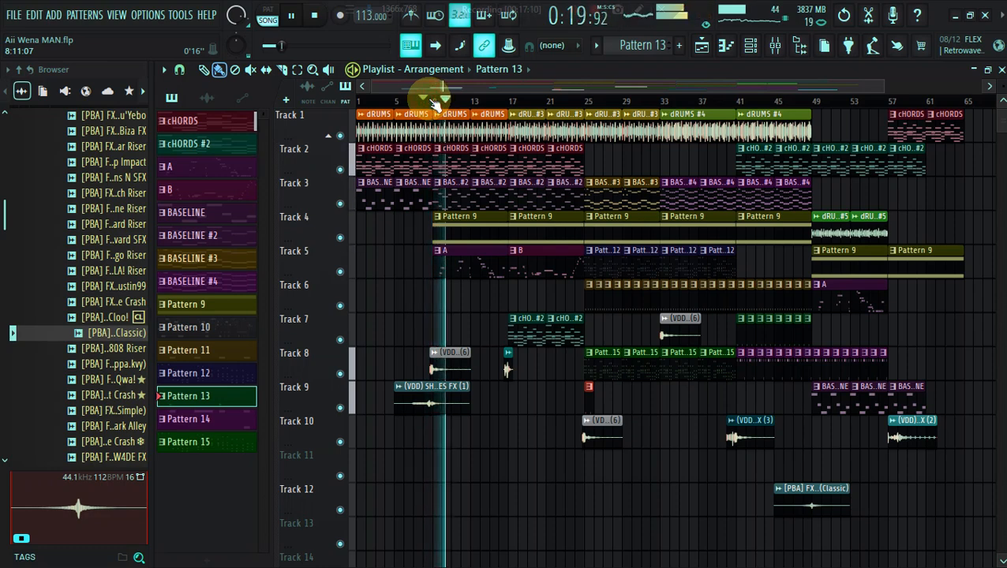
pyautogui.click(13, 14)
pyautogui.moveTo(263, 176)
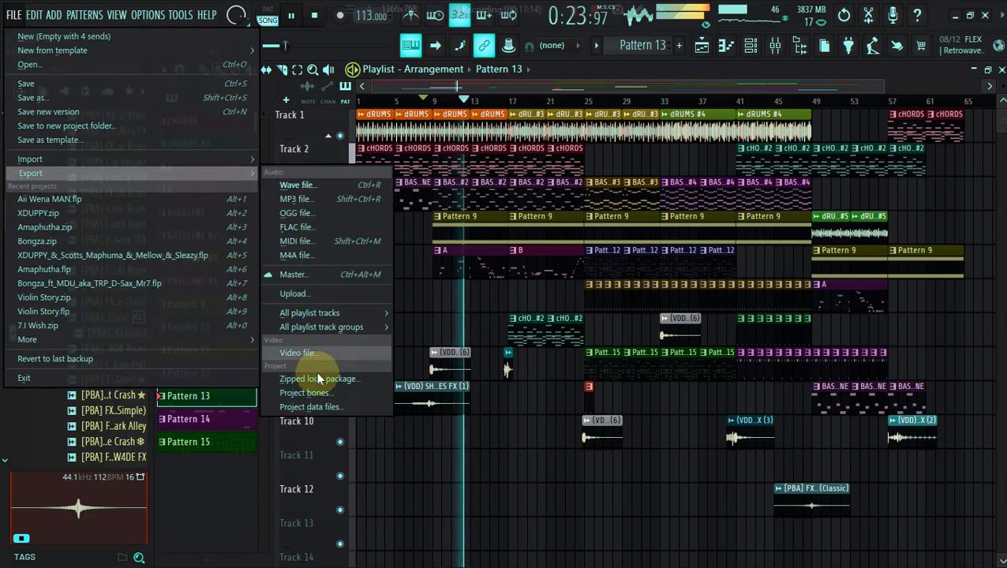
pyautogui.click(316, 378)
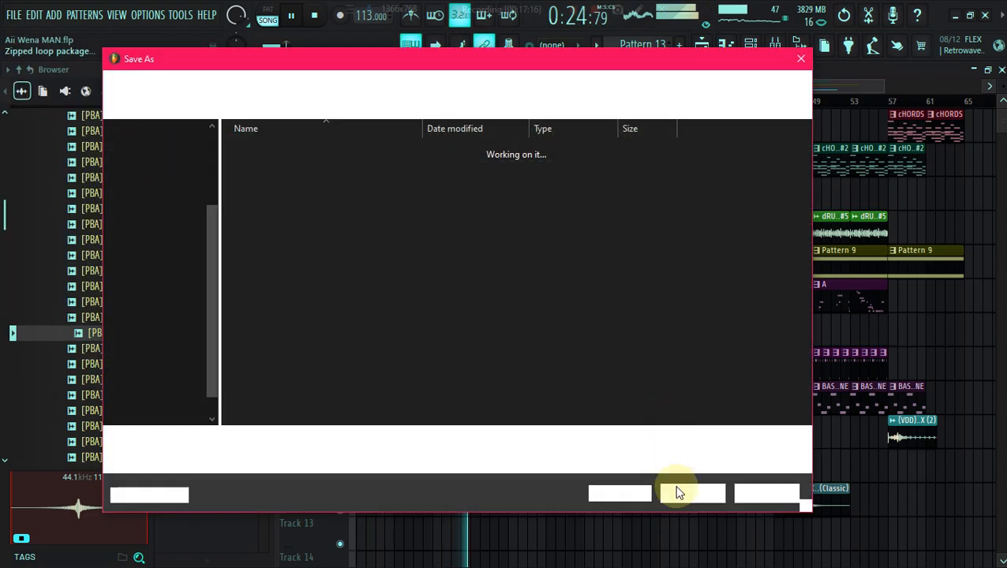
pyautogui.click(675, 488)
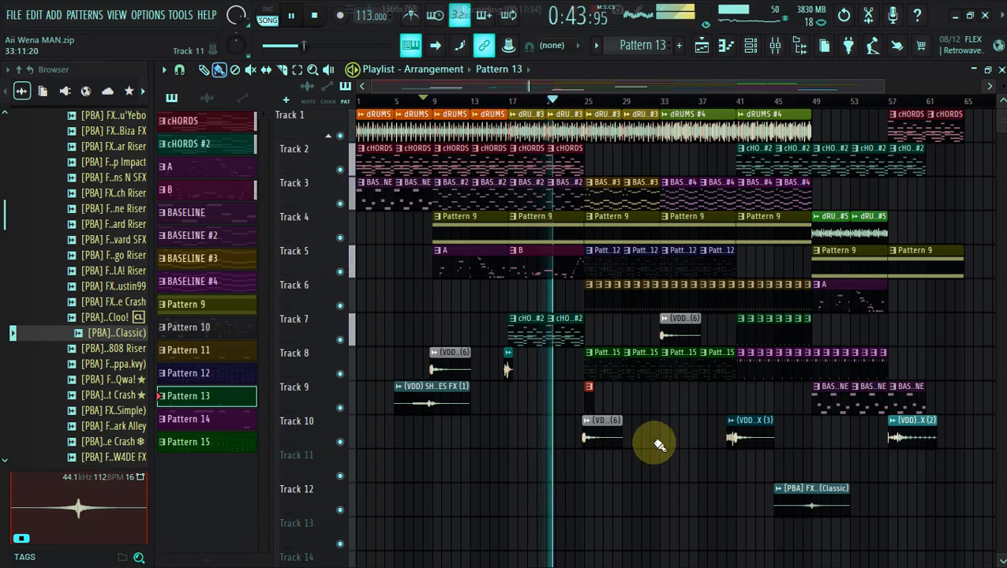
# Step: Fill Track 9 with repeated Pattern 13 clips from bar 33 up to bar 41
pyautogui.click(648, 412)
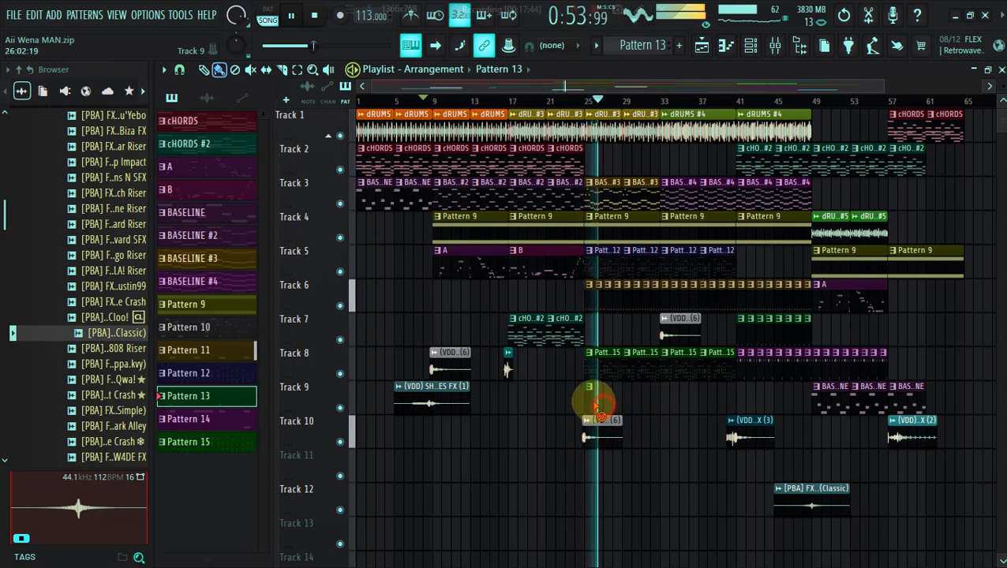
pyautogui.click(591, 398)
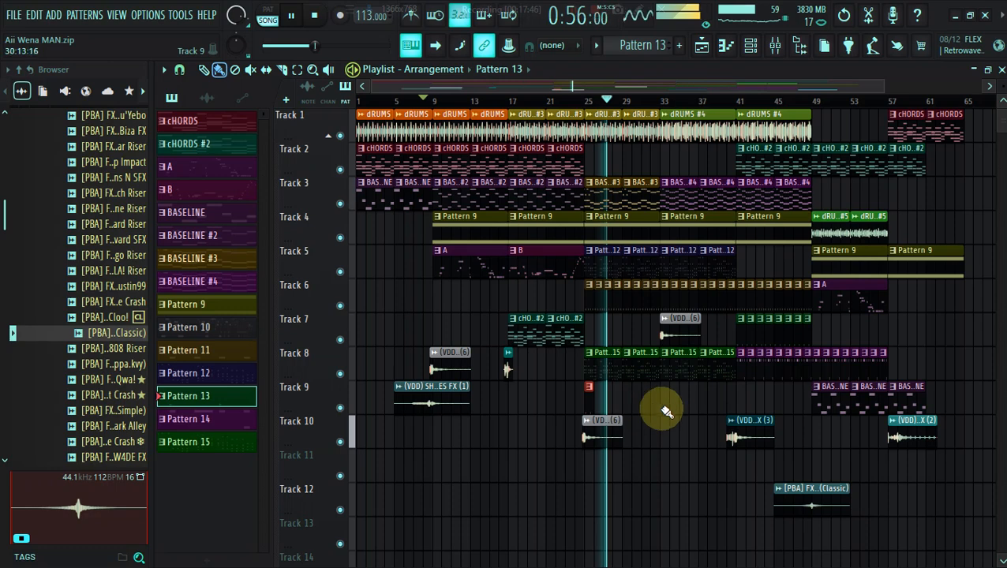
pyautogui.click(664, 406)
pyautogui.moveTo(666, 406); pyautogui.dragTo(733, 409)
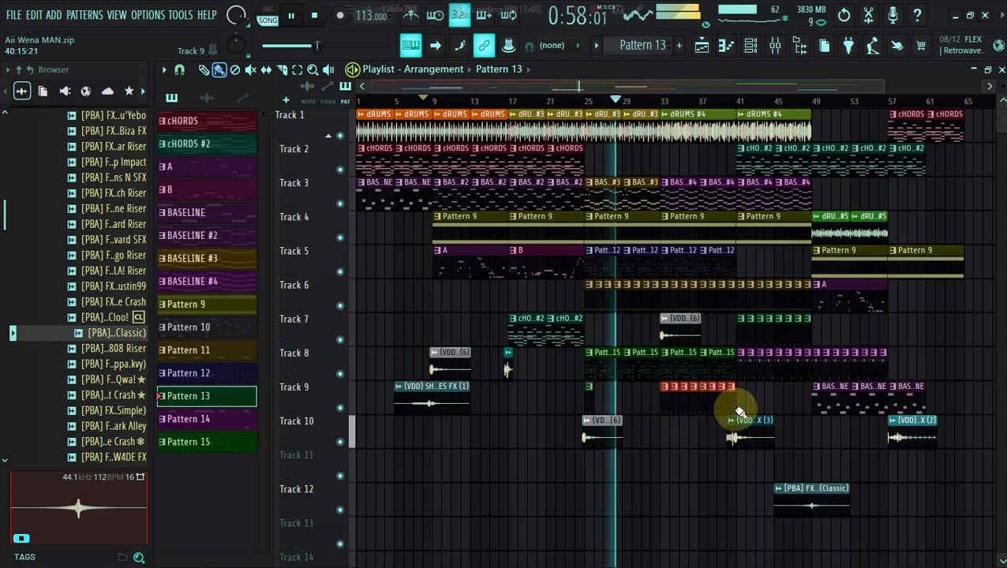
# Step: Delete the last Pattern 12 clip on Track 5 at bar 37, keeping the one at bar 33, and dismiss the crash error
pyautogui.rightClick(673, 271)
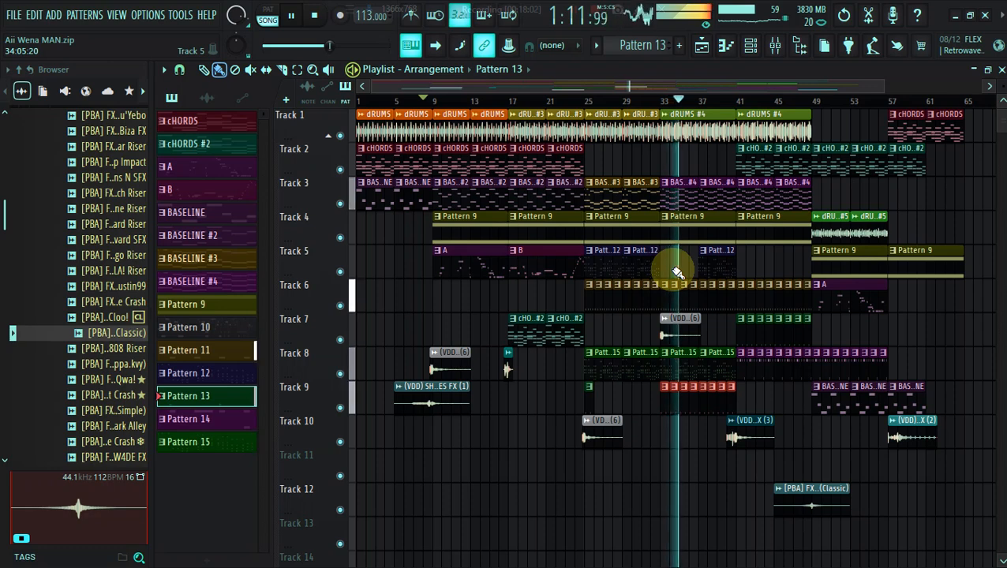
pyautogui.hotkey('ctrl', 'z')
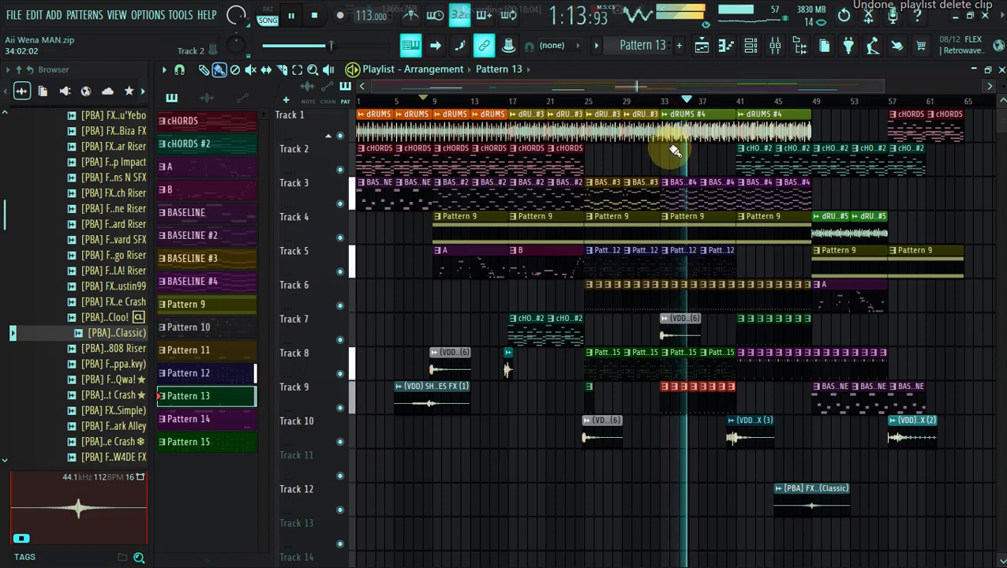
pyautogui.click(652, 100)
pyautogui.rightClick(716, 270)
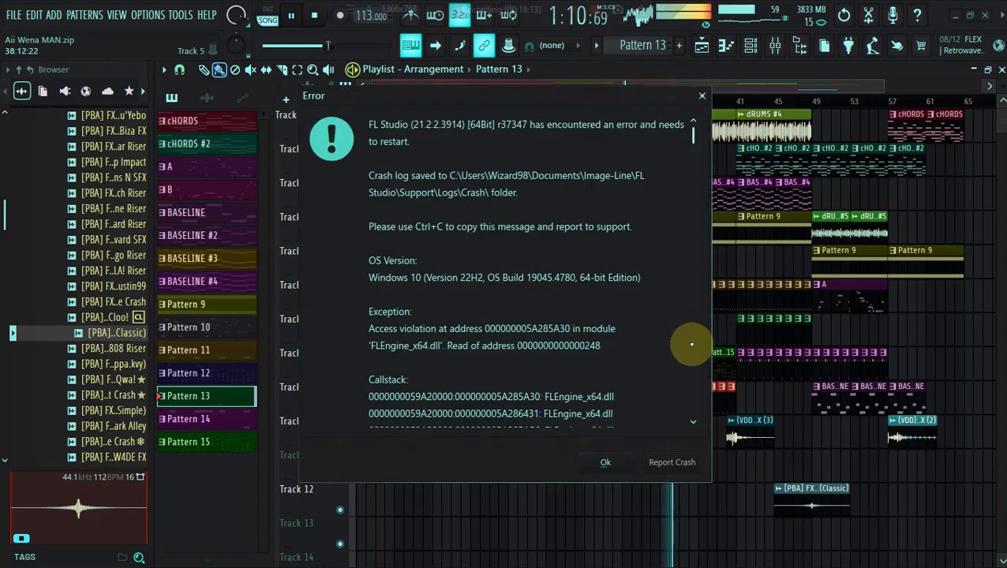
pyautogui.click(606, 461)
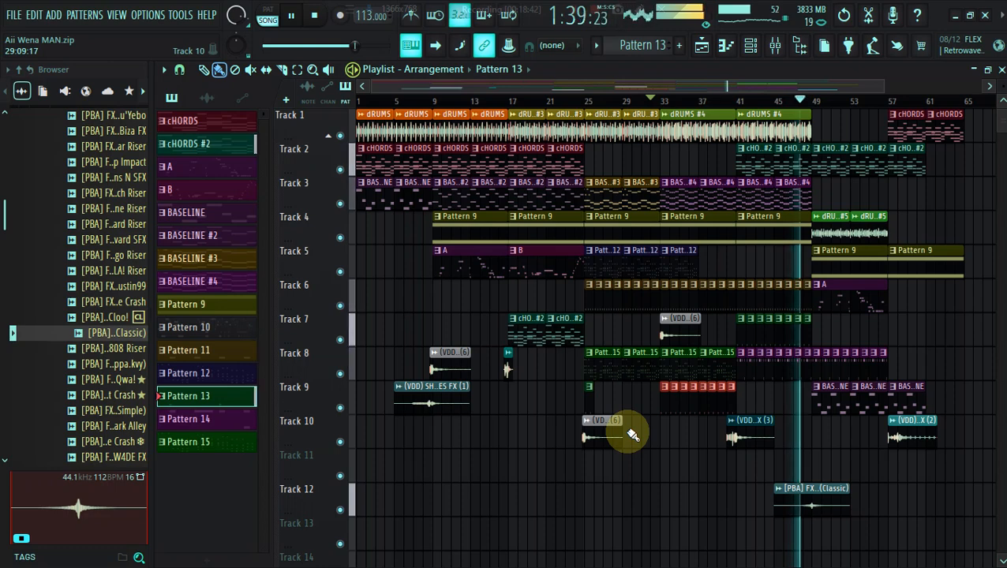
pyautogui.rightClick(629, 432)
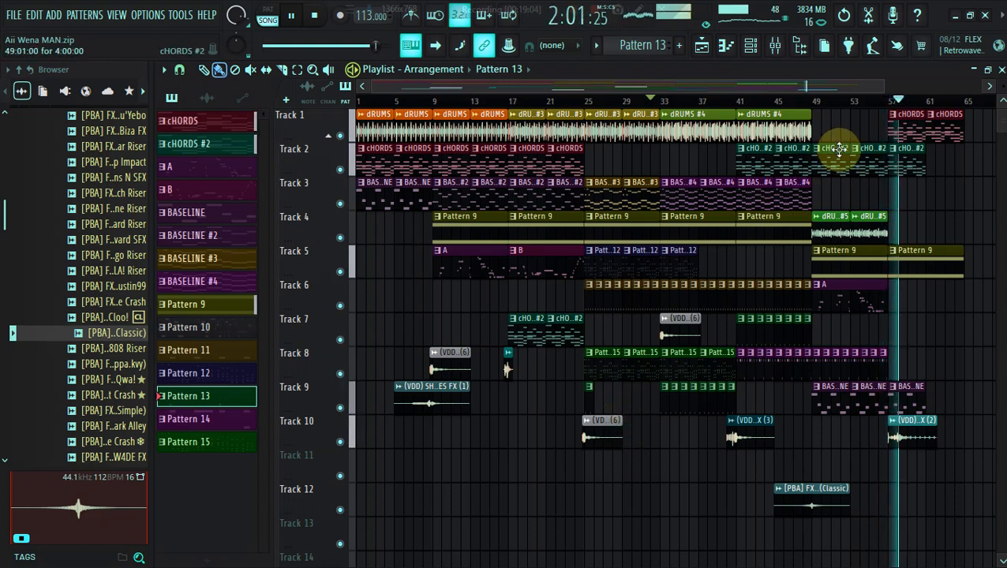
pyautogui.moveTo(881, 86); pyautogui.dragTo(873, 89)
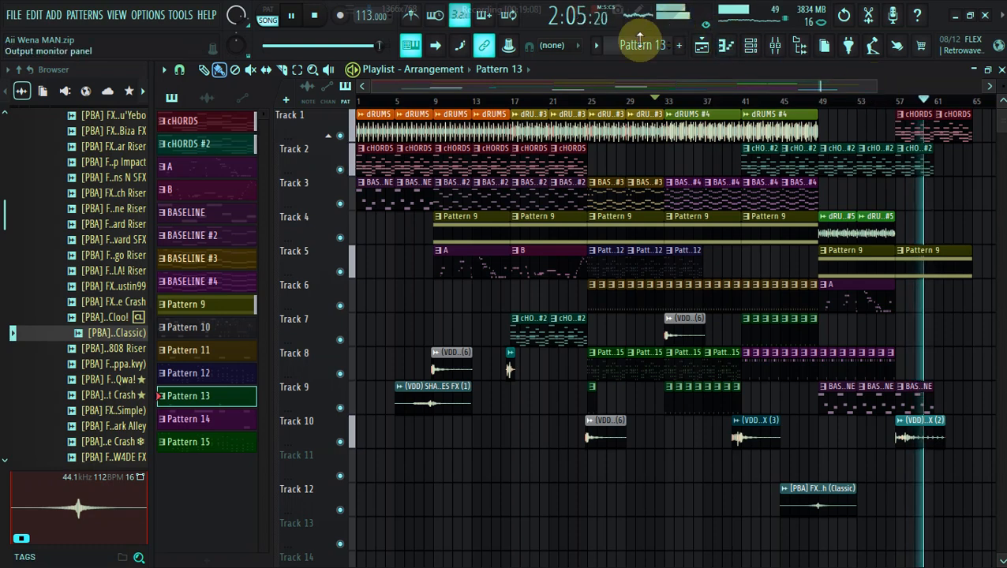